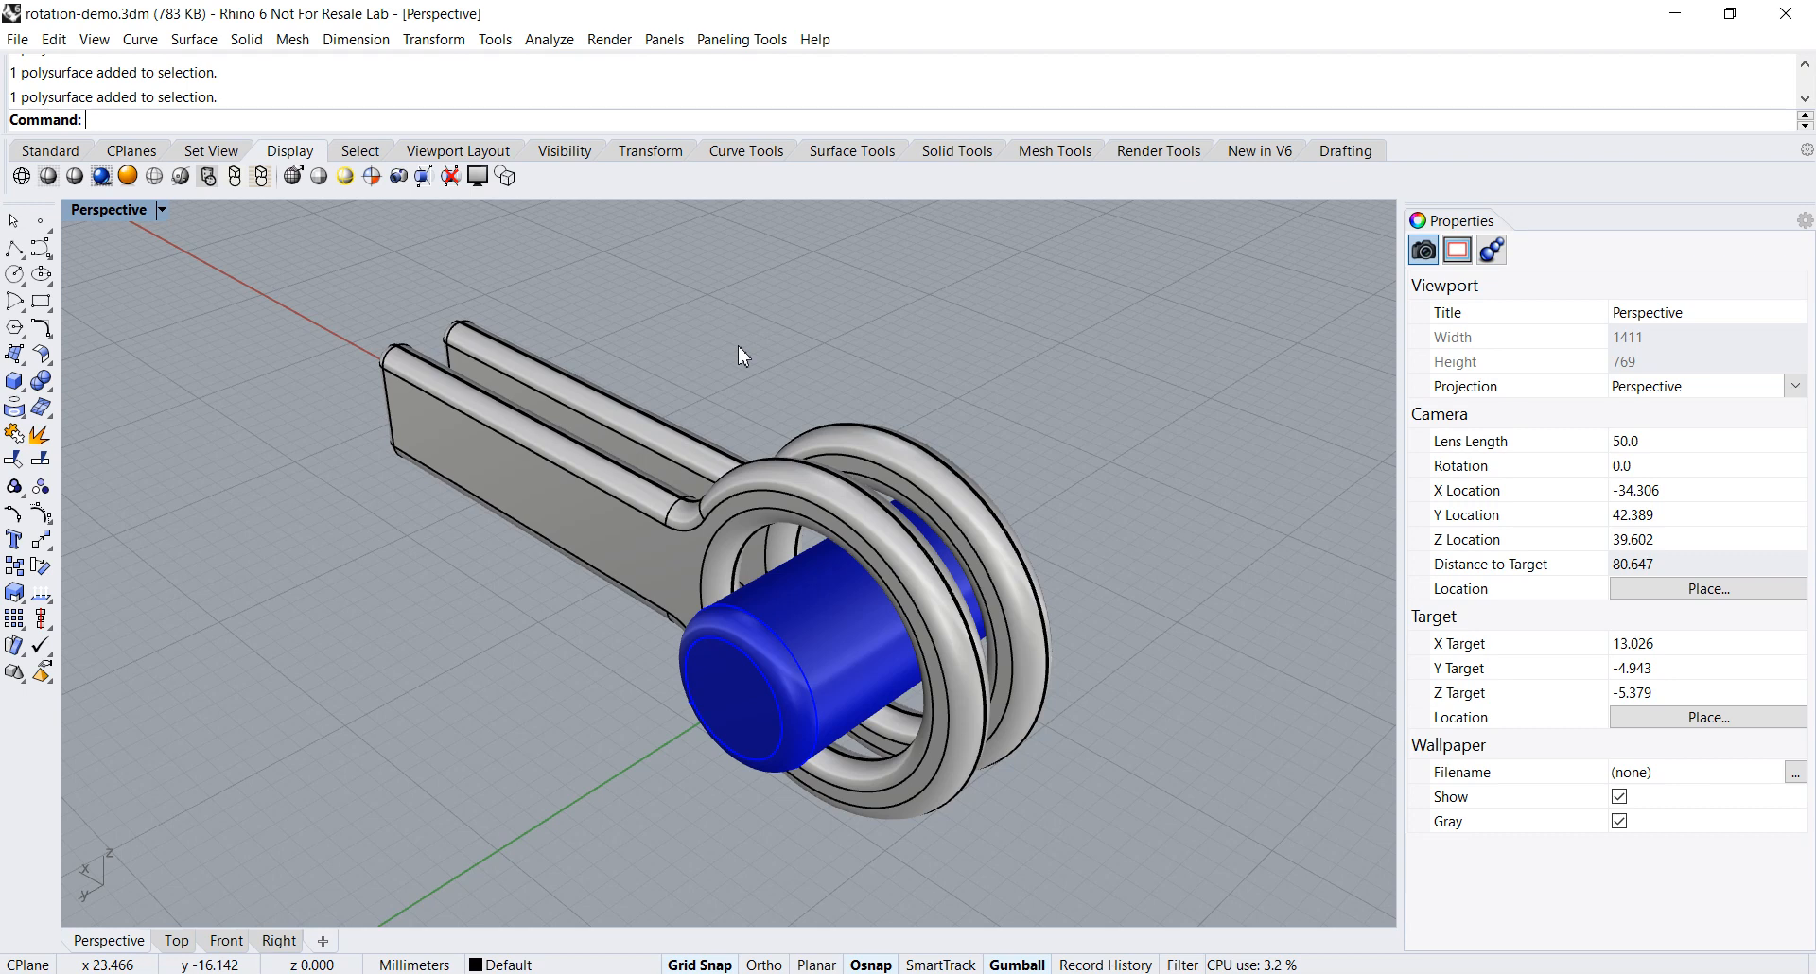
Inspect the two ring-ended arms and the blue cylinder from several angles, selecting both arms to identify them
right_click_drag(740, 356, 692, 336)
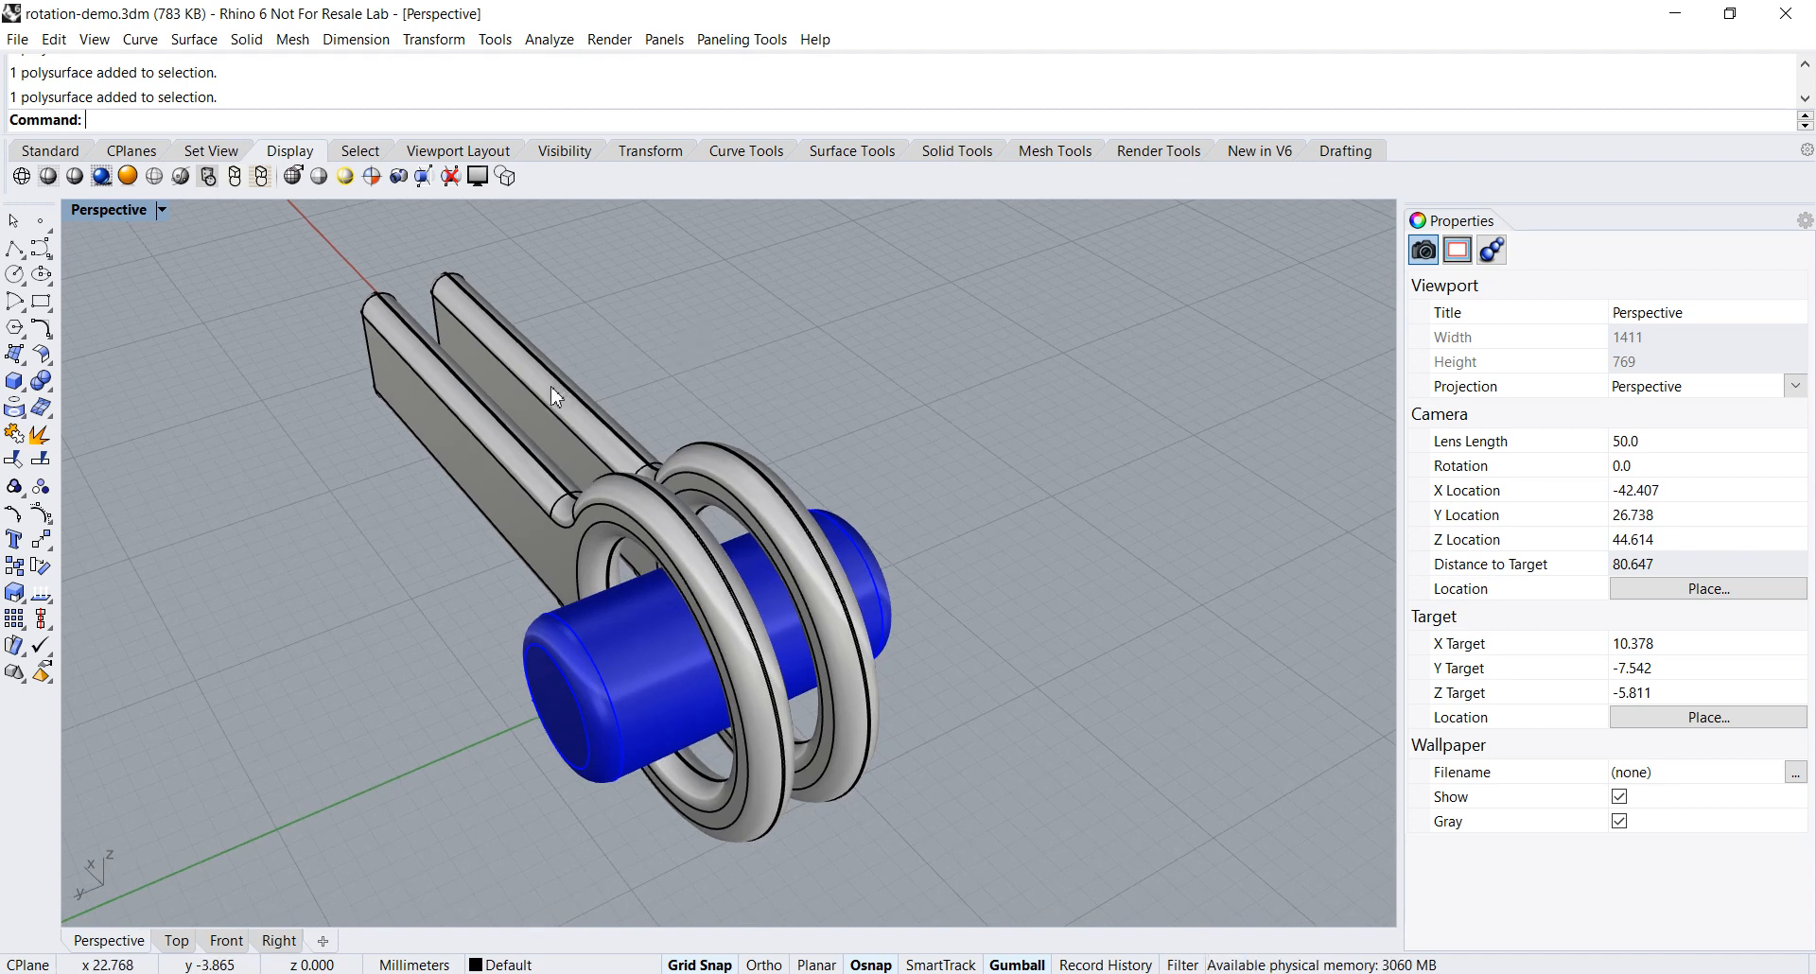
left_click(537, 406)
left_click(501, 435, "shift")
right_click_drag(653, 378, 718, 369)
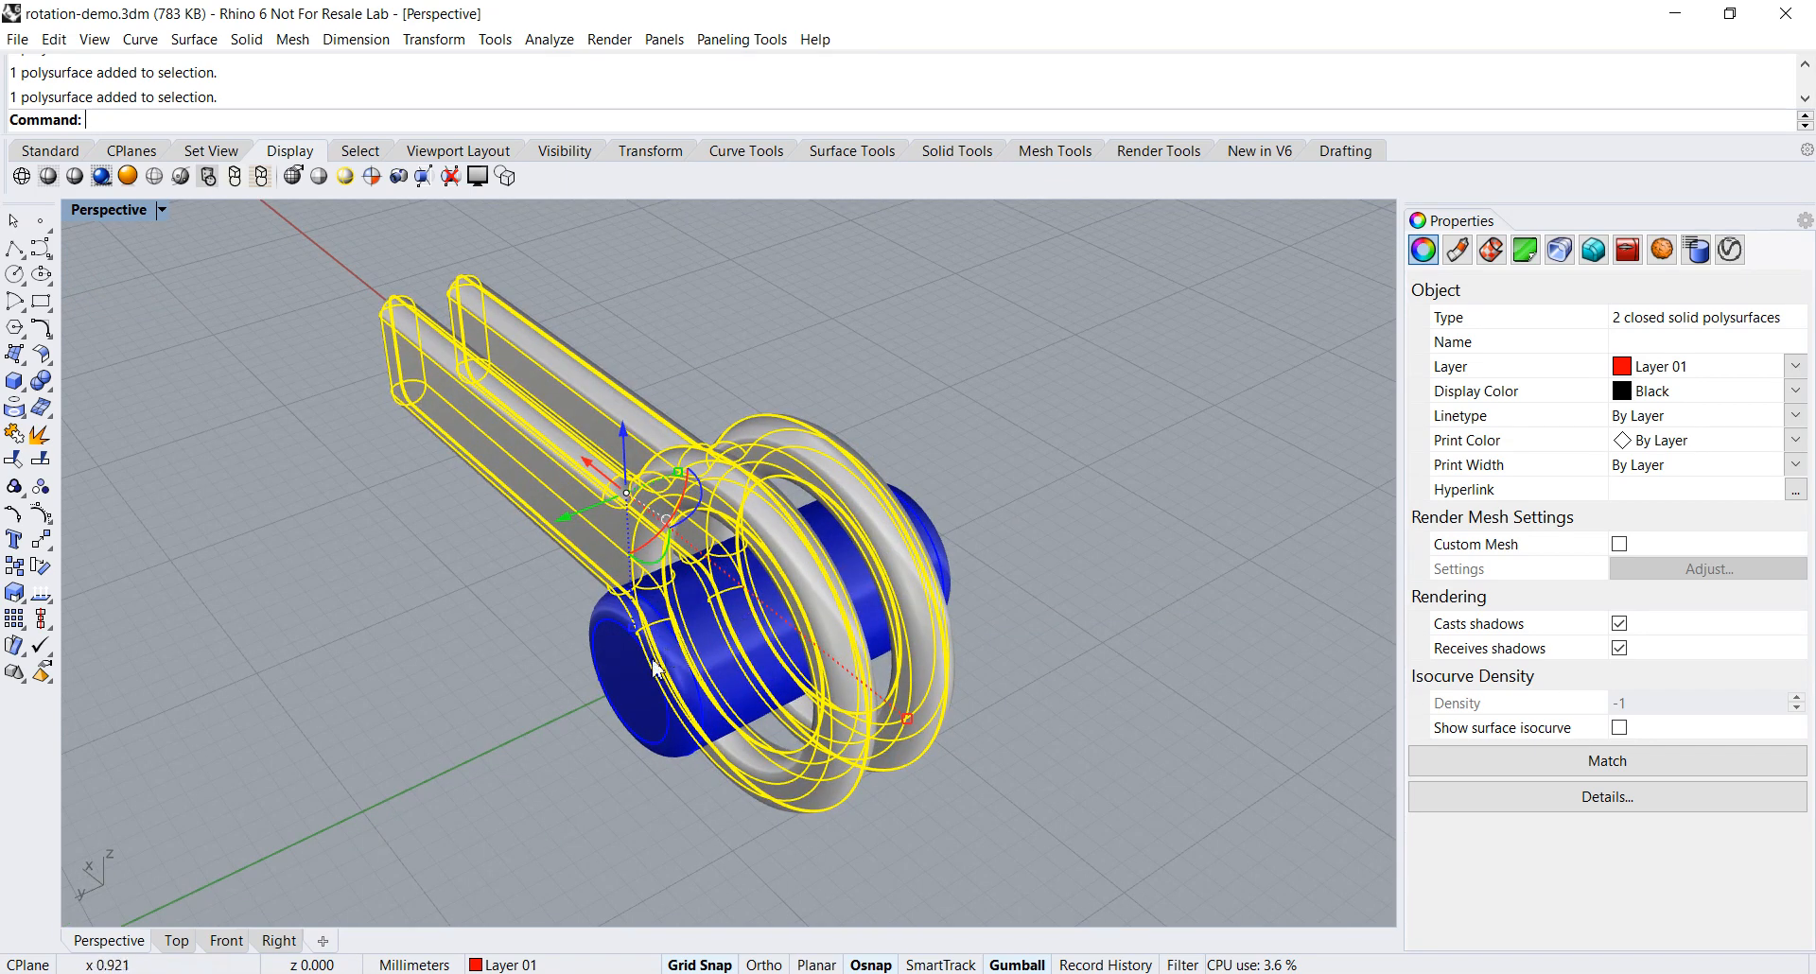
right_click_drag(811, 596, 988, 566)
scroll(988, 563, "up", 5)
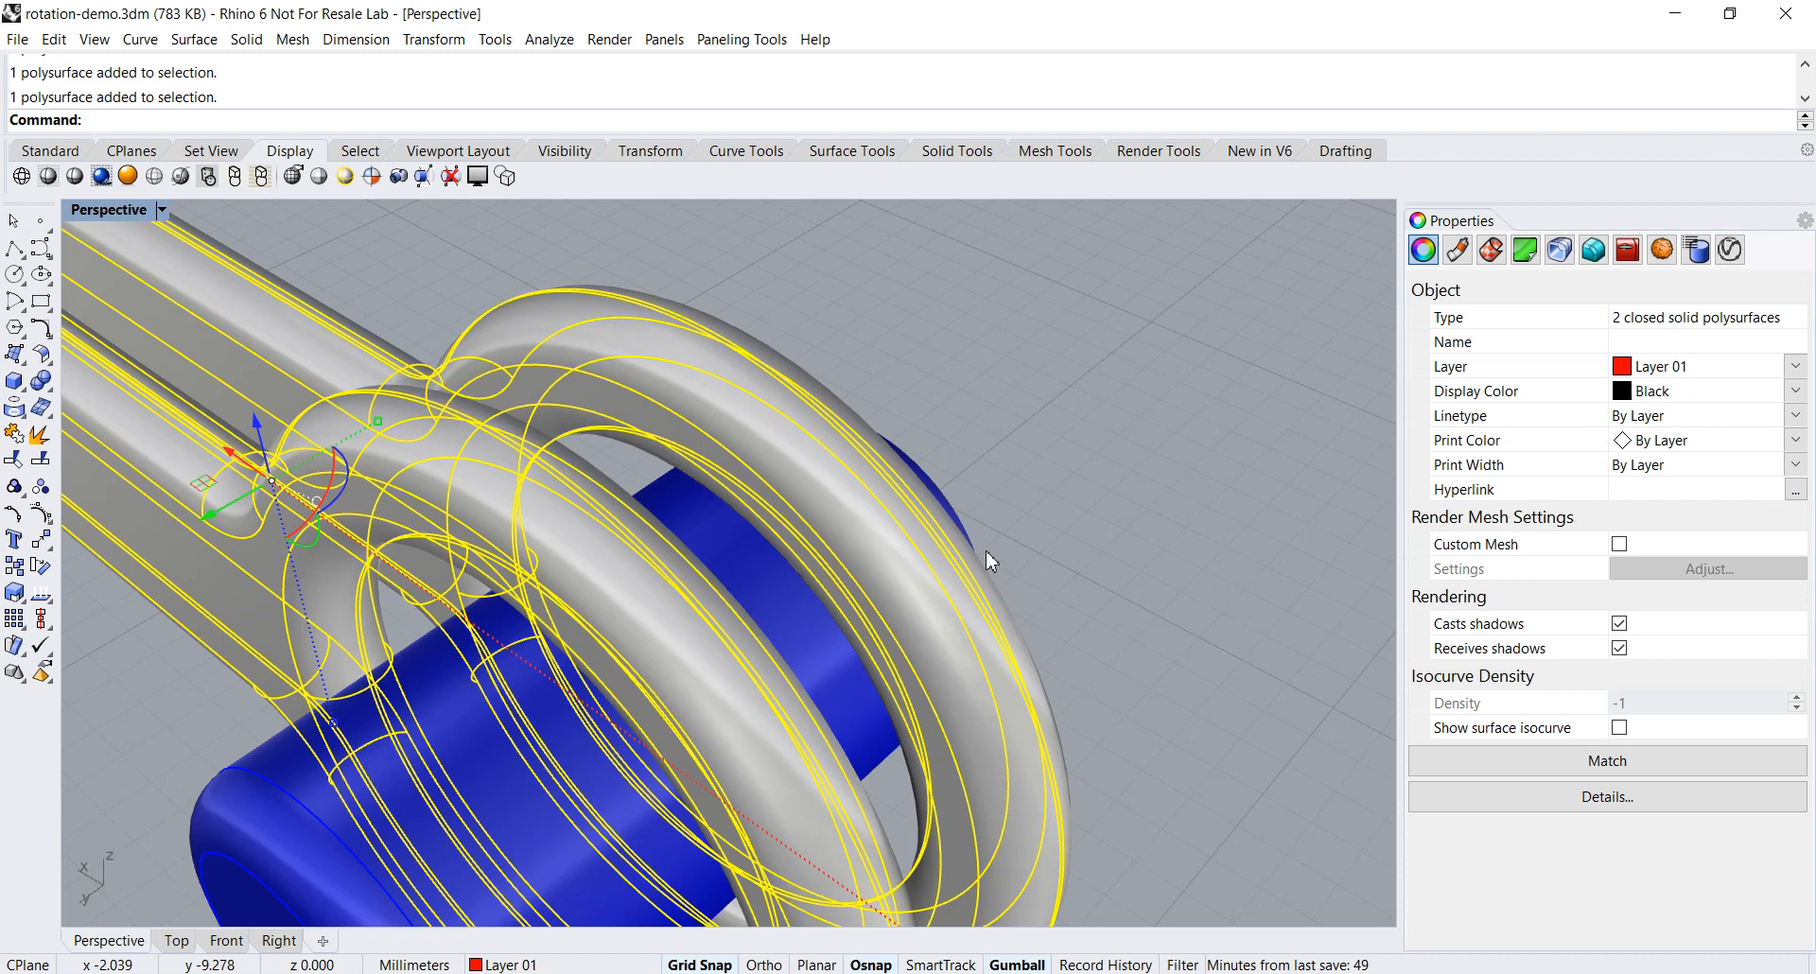
scroll(987, 552, "down", 5)
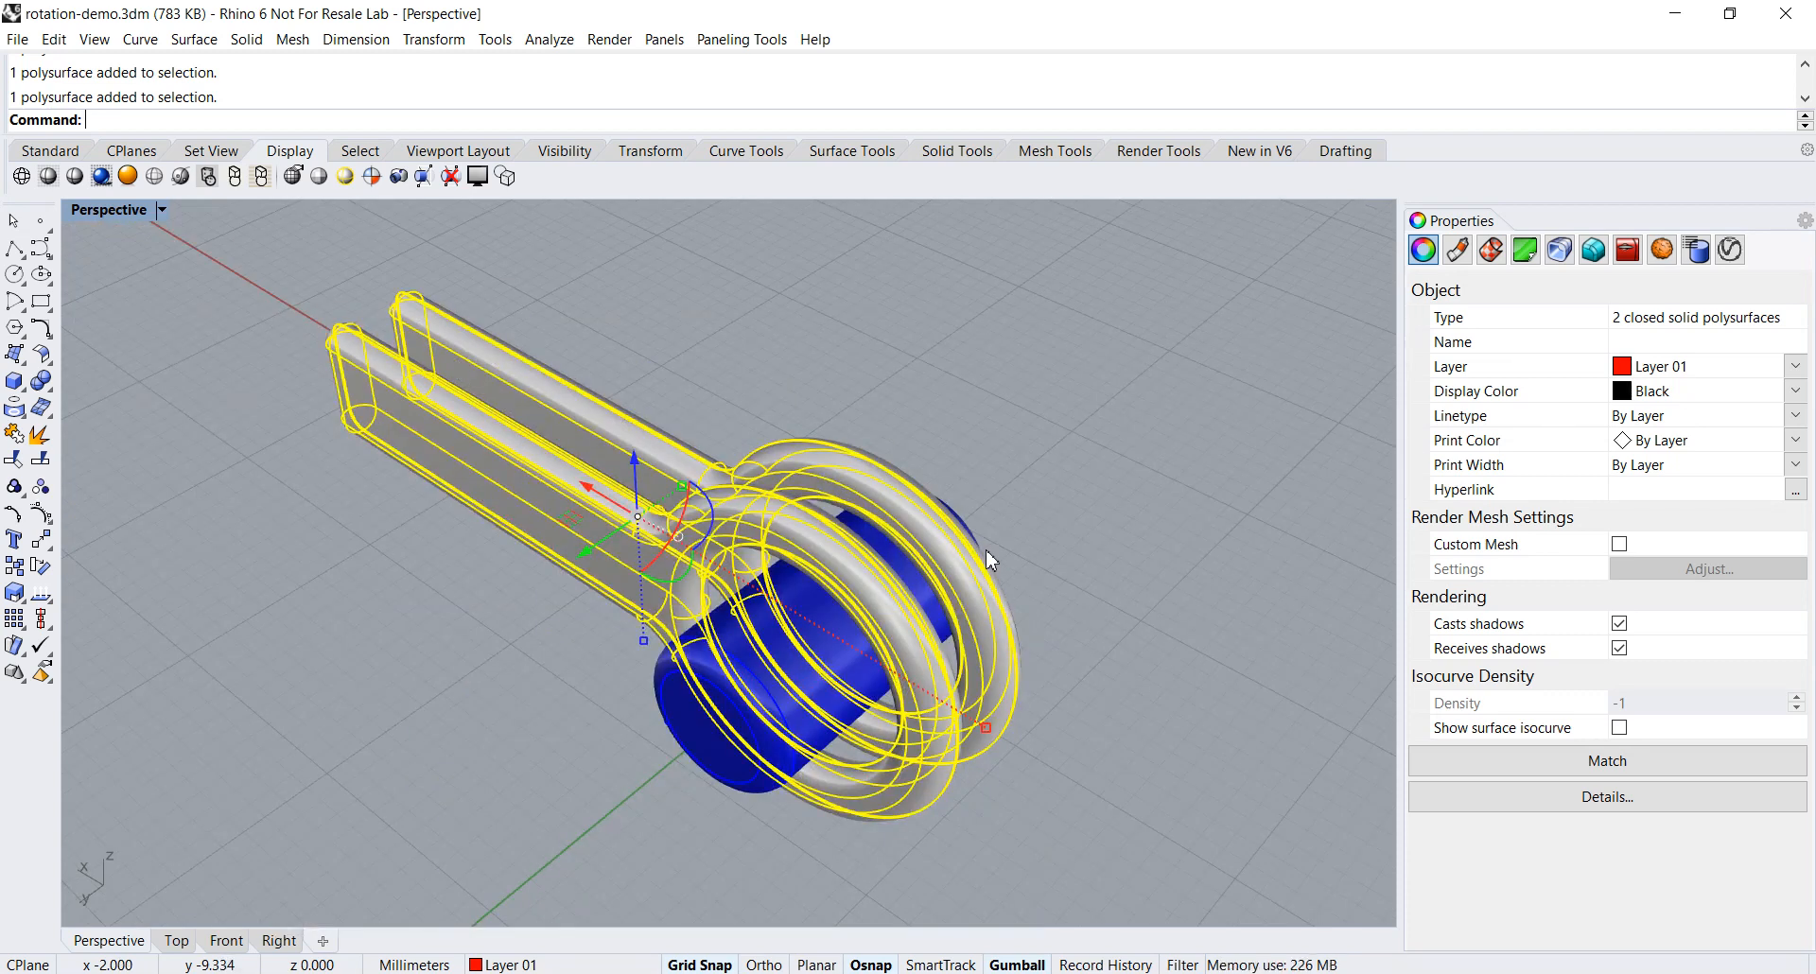
key("Escape")
right_click_drag(985, 559, 1080, 472)
scroll(1026, 482, "up", 2)
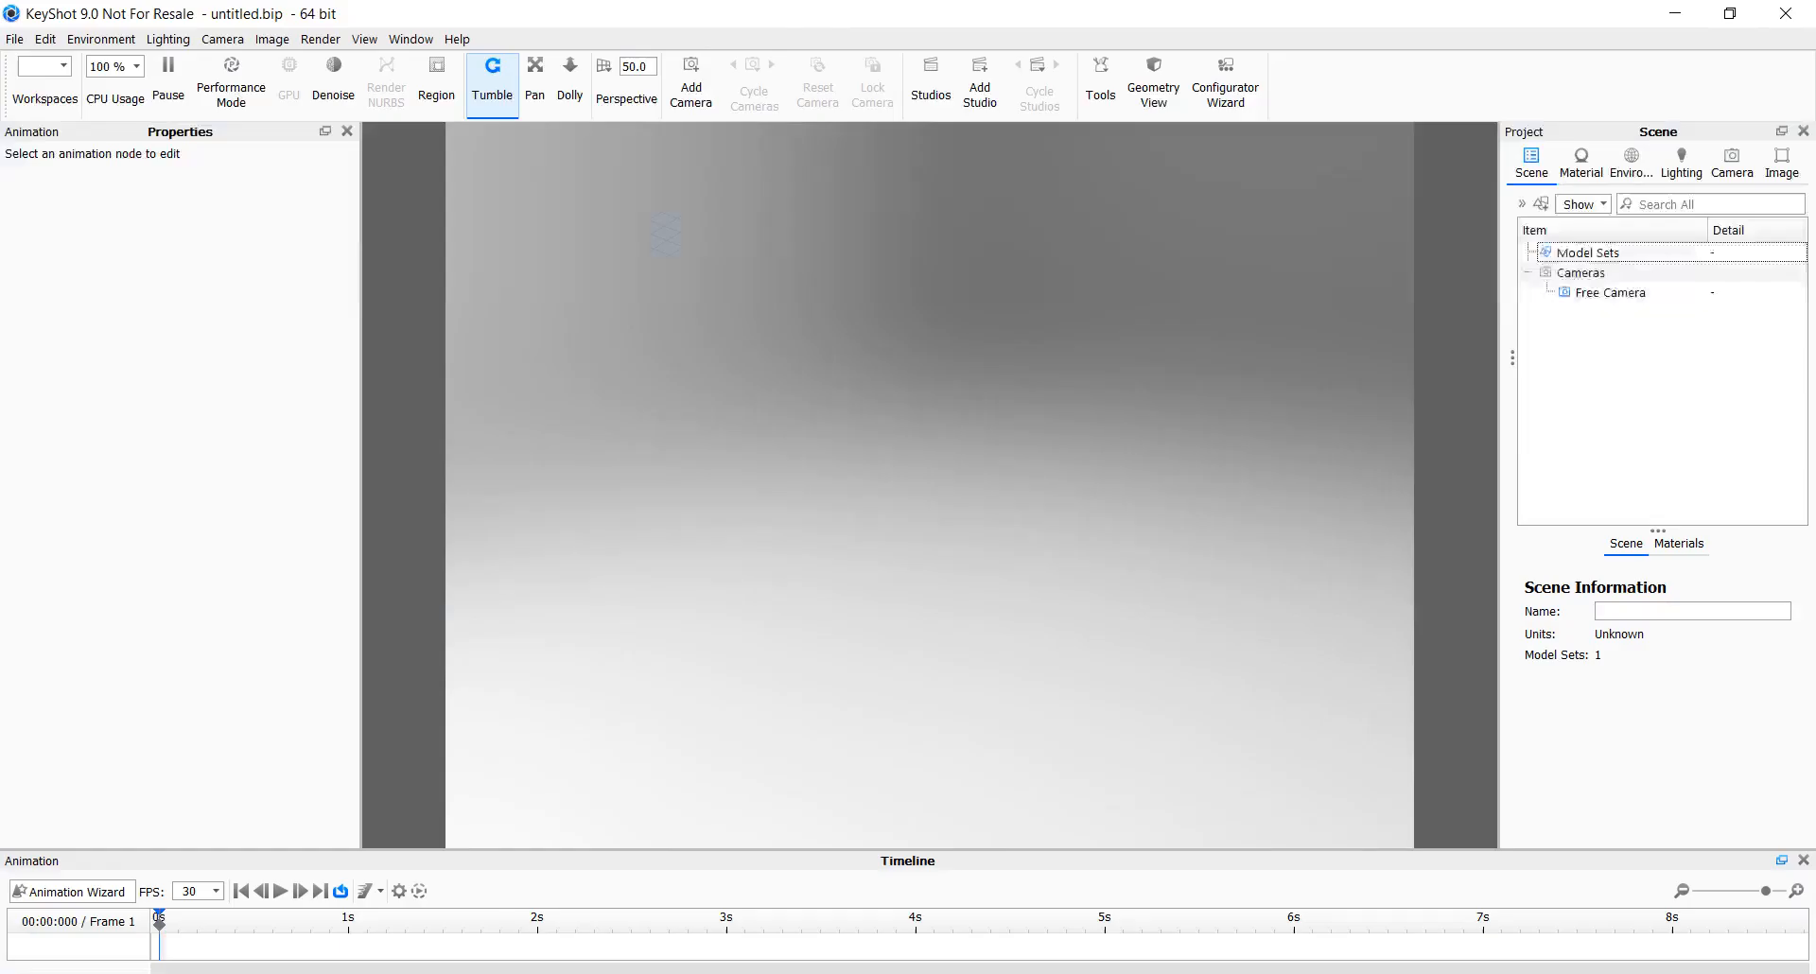
Switch to KeyShot and import rotation-demo.3dm from the rhino files folder with the preset import options
left_click(14, 39)
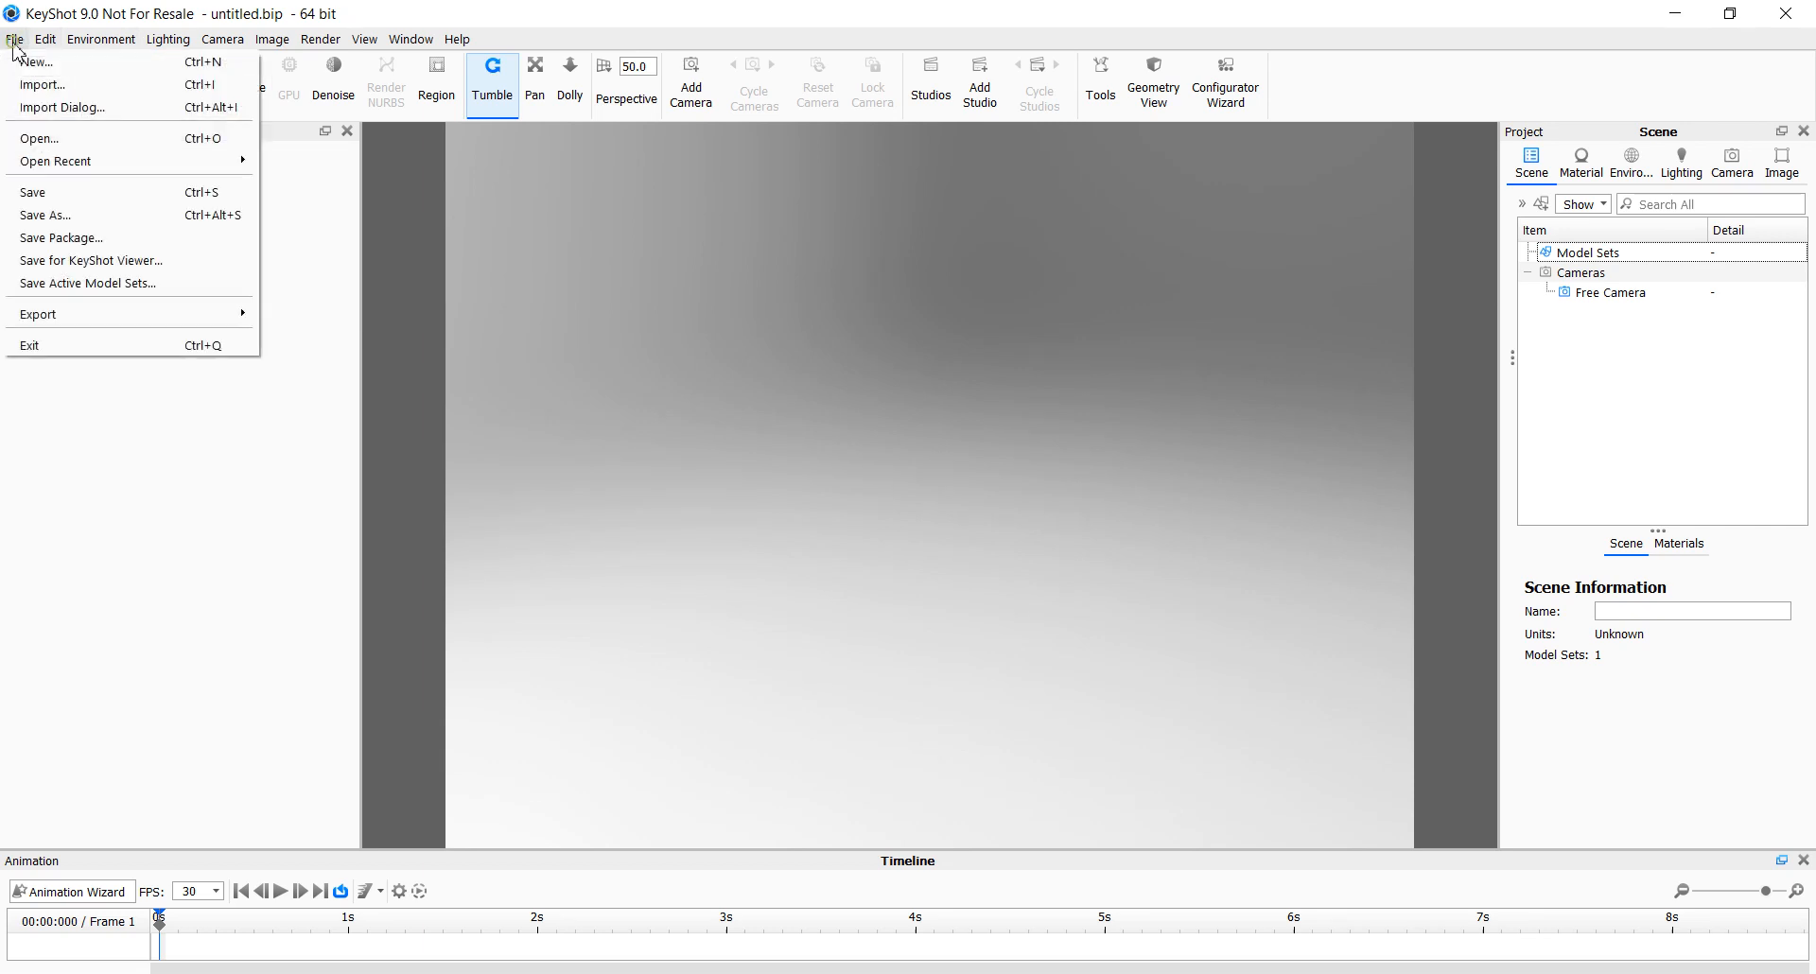
left_click(39, 139)
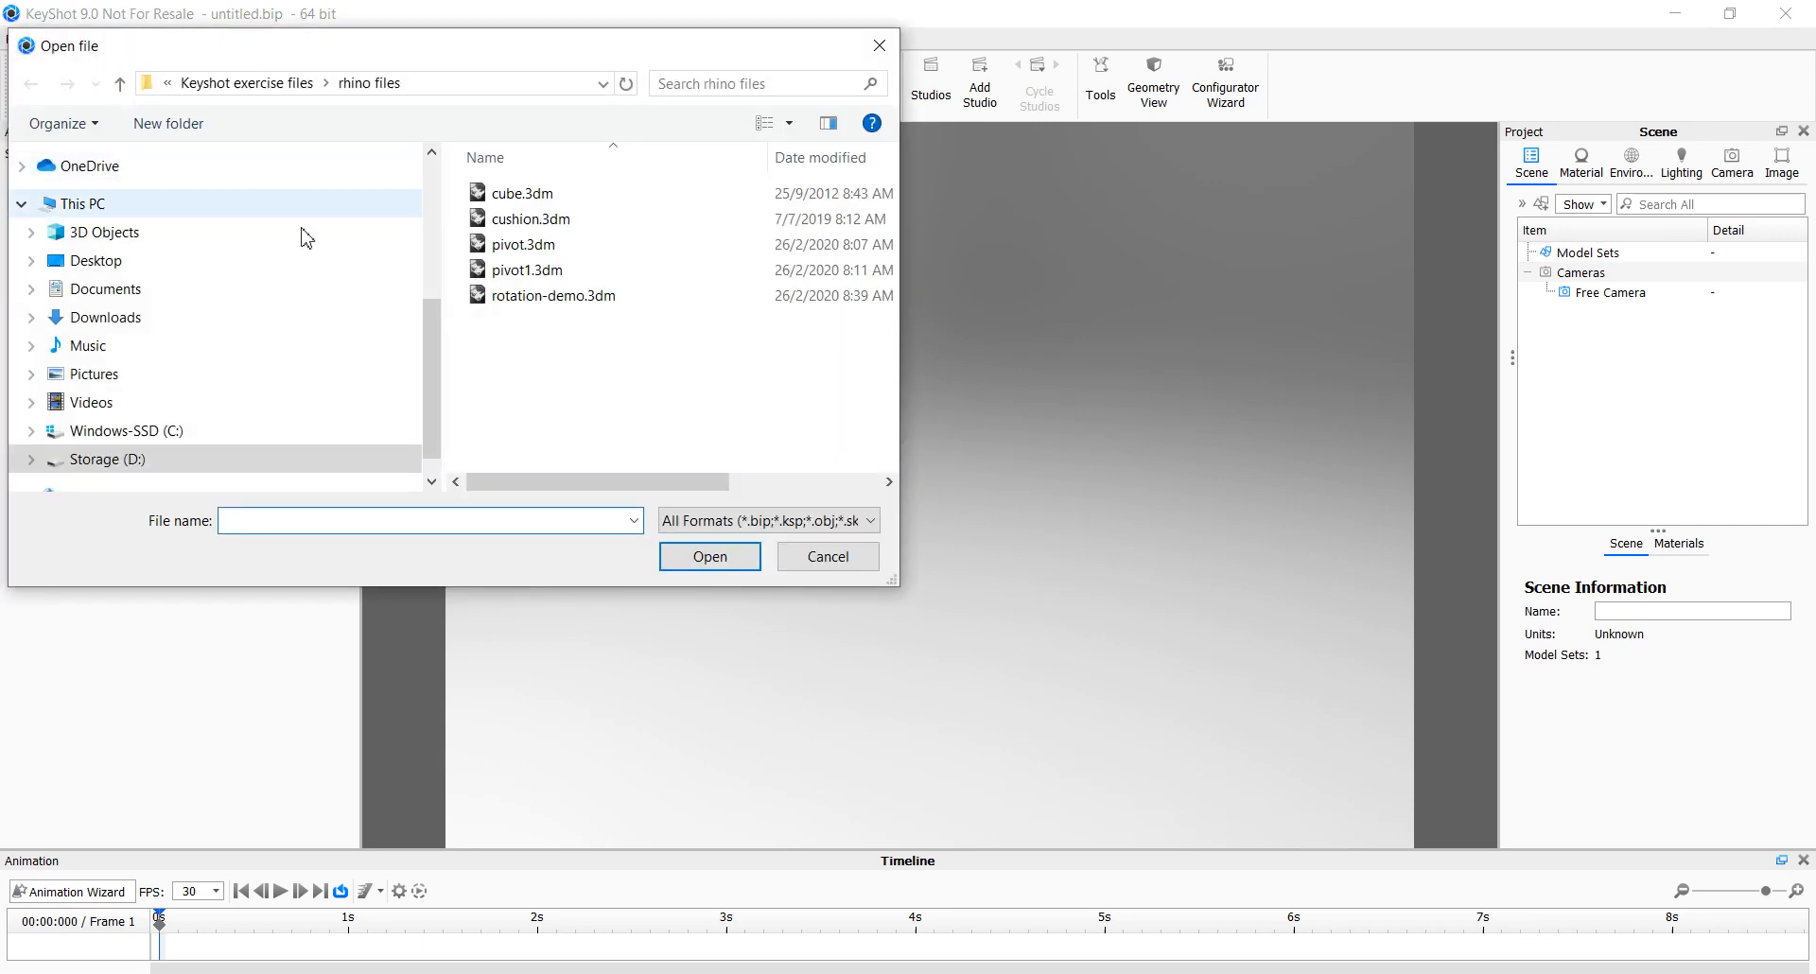
left_click(546, 301)
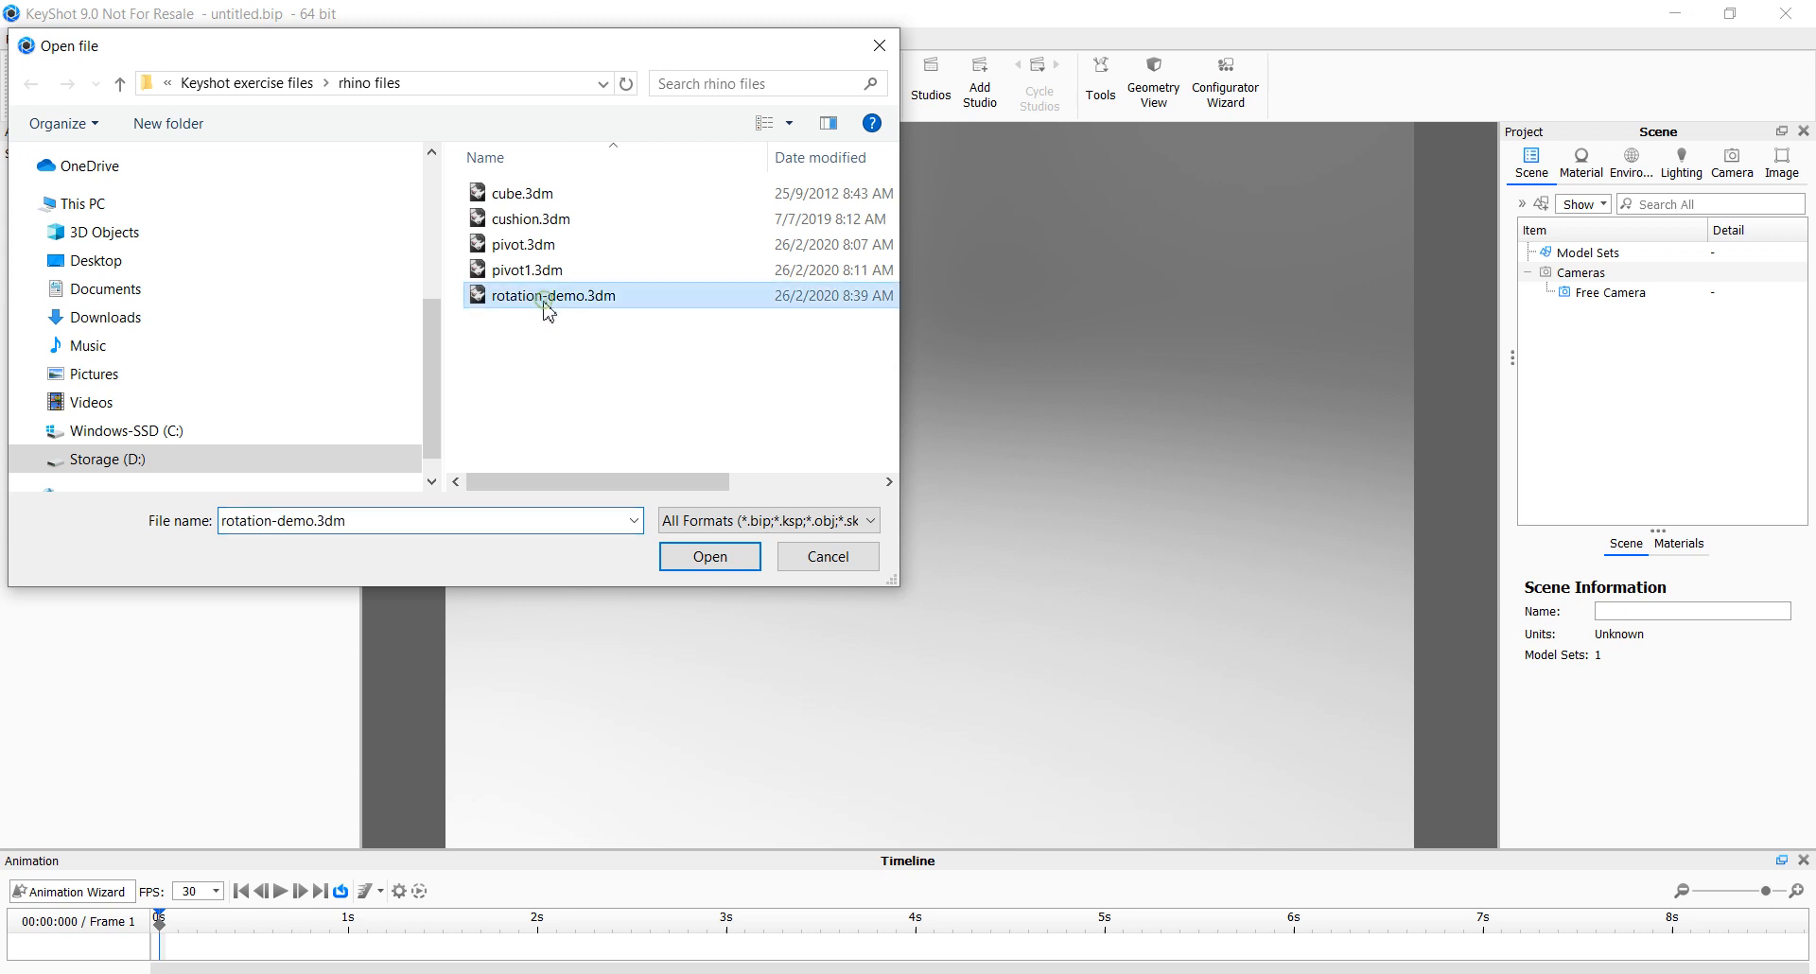
left_click(719, 558)
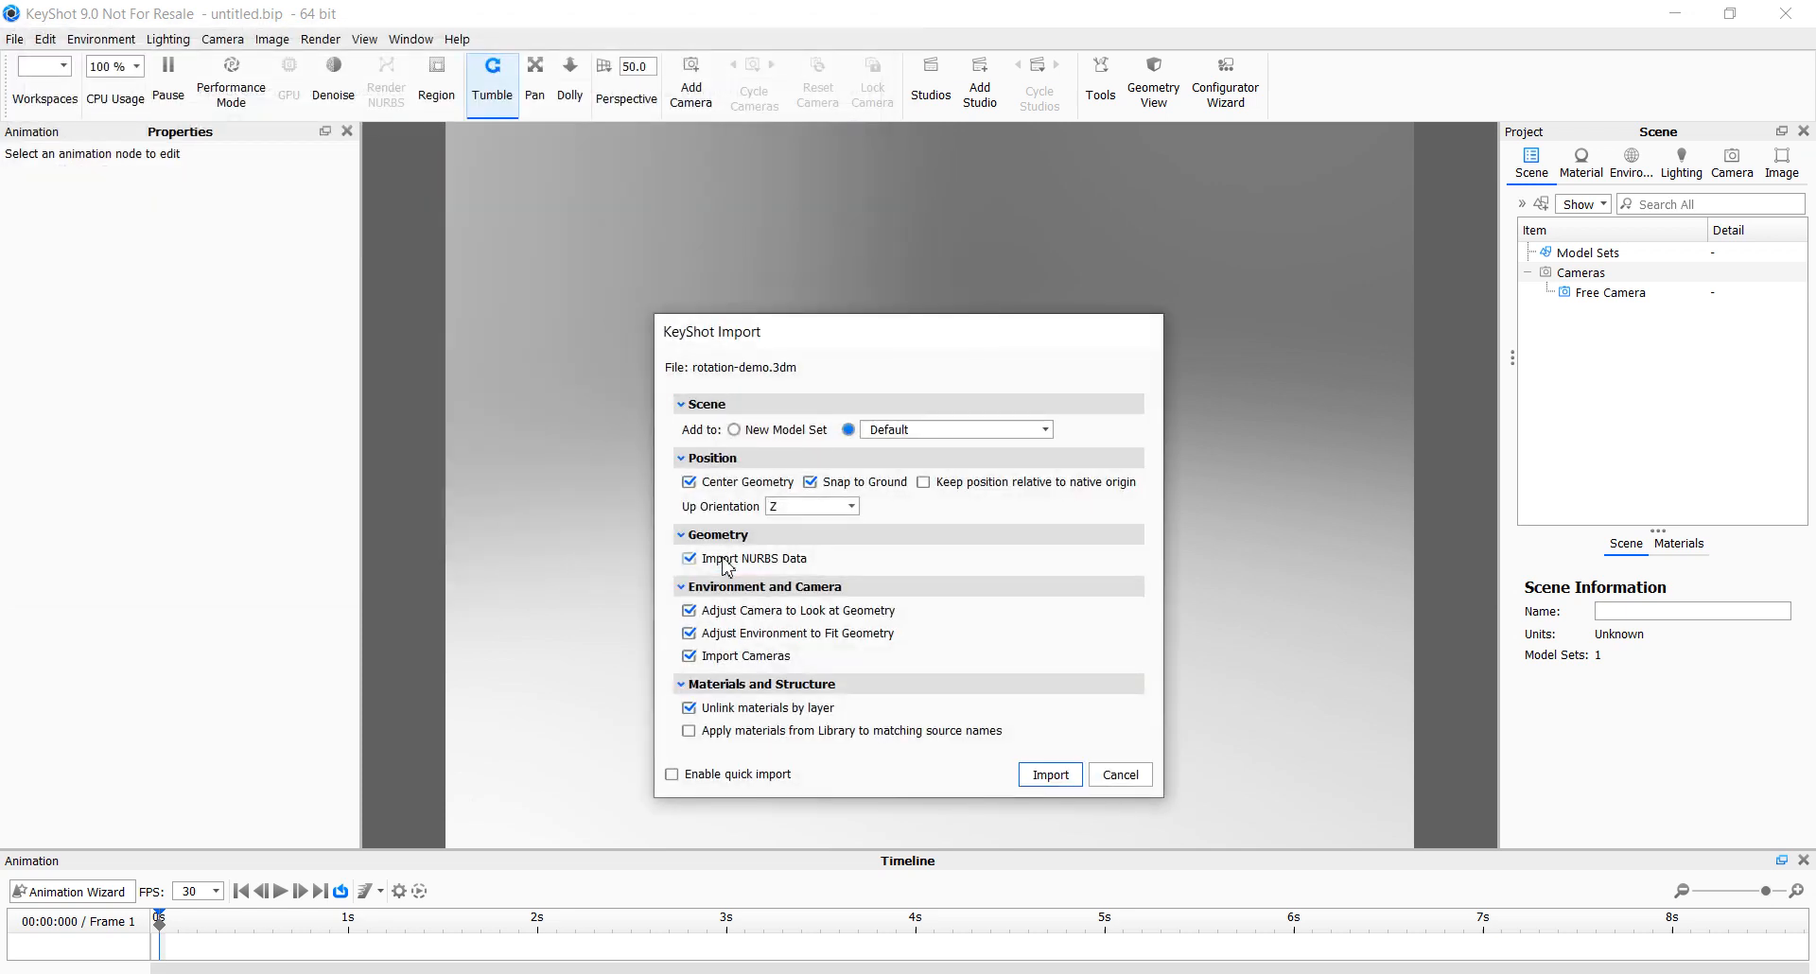
left_click(1046, 775)
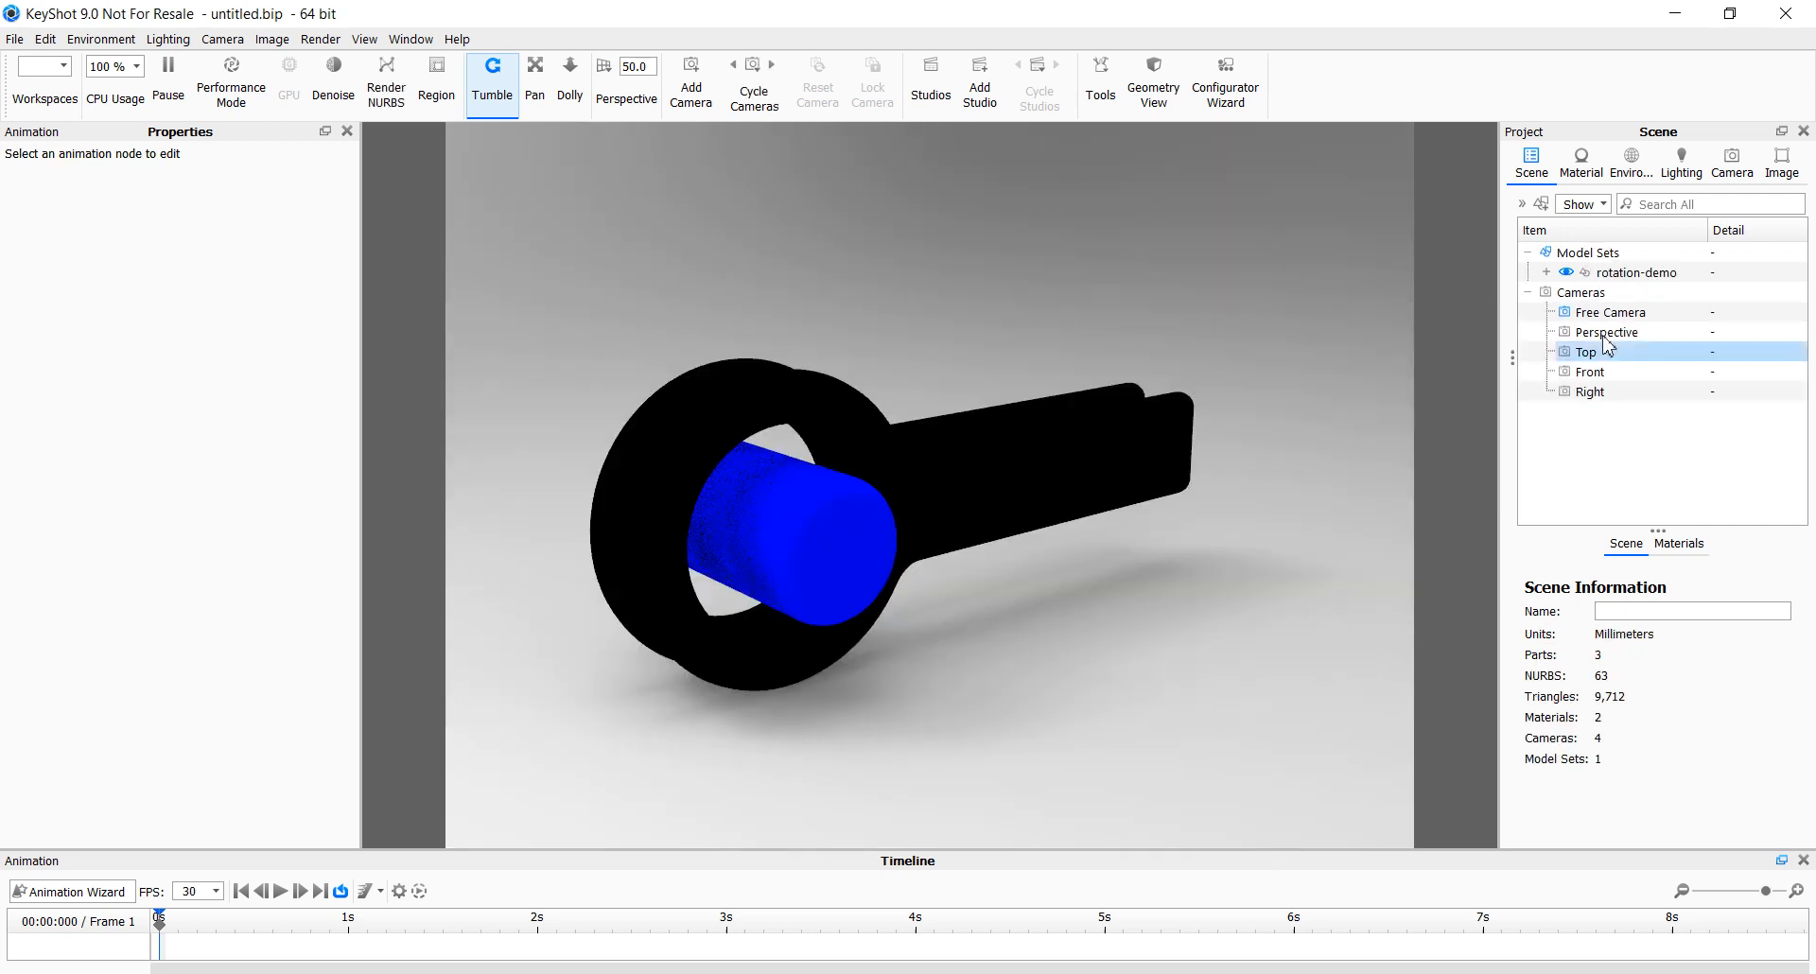
Turn off ground shadows in the environment settings
left_click(1632, 170)
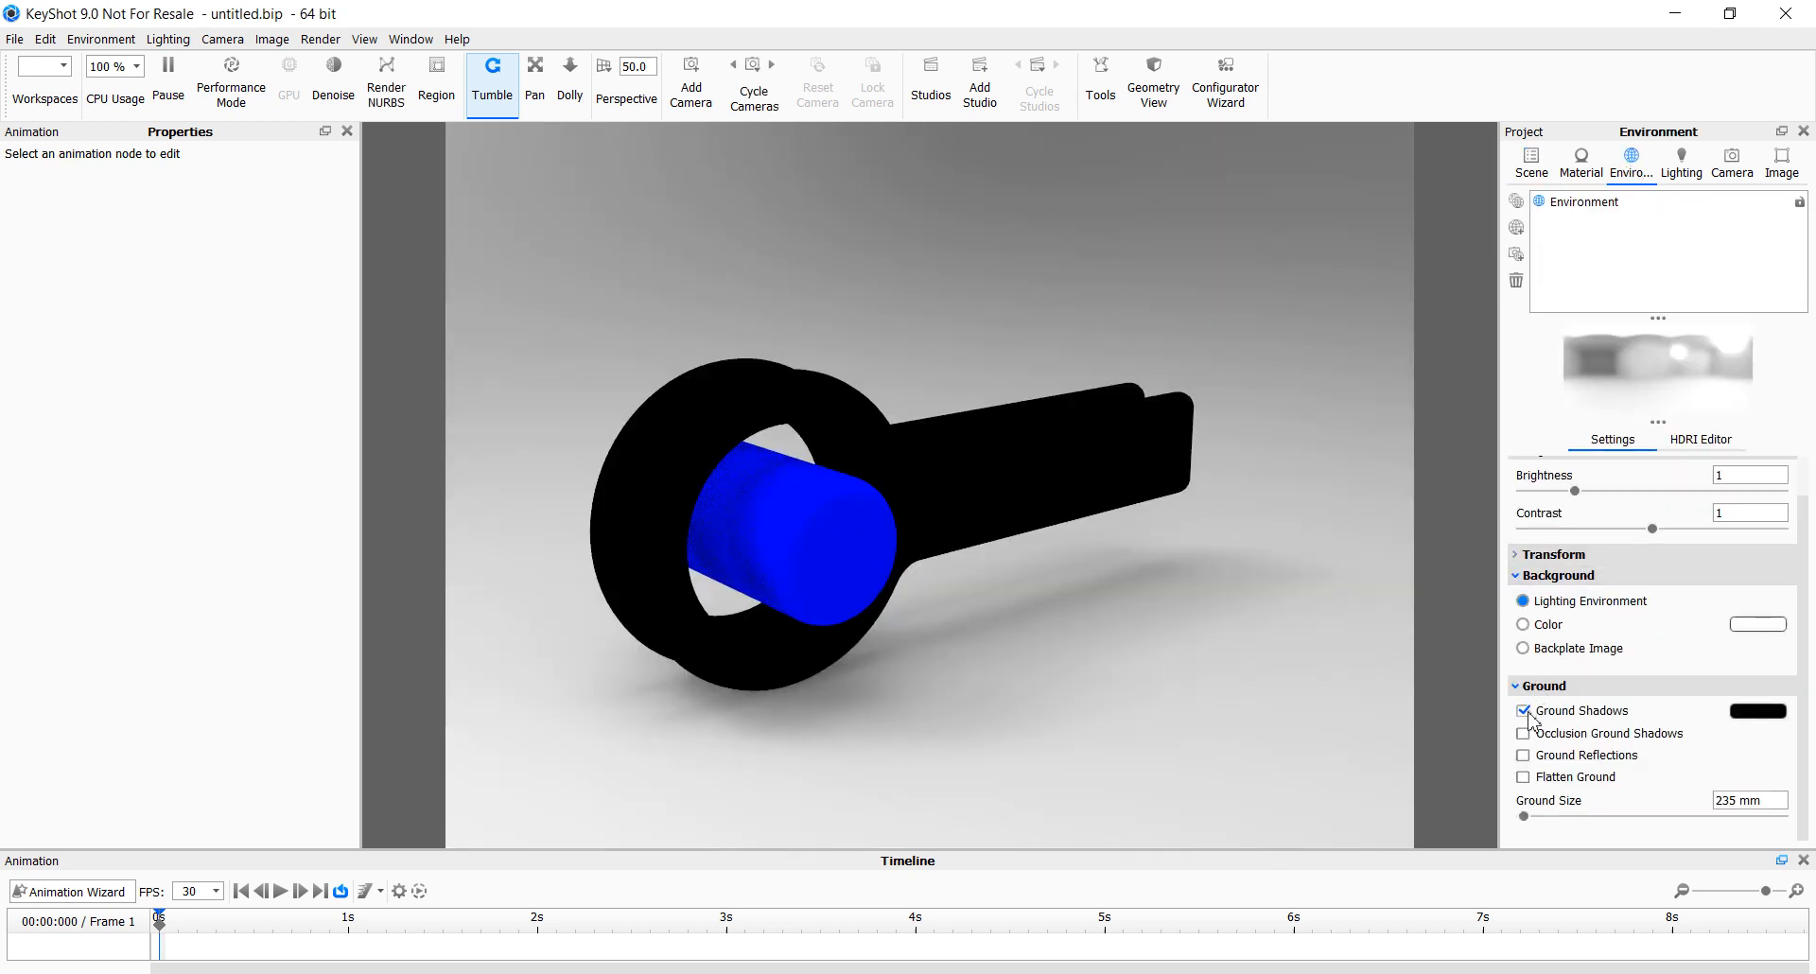
left_click(1523, 710)
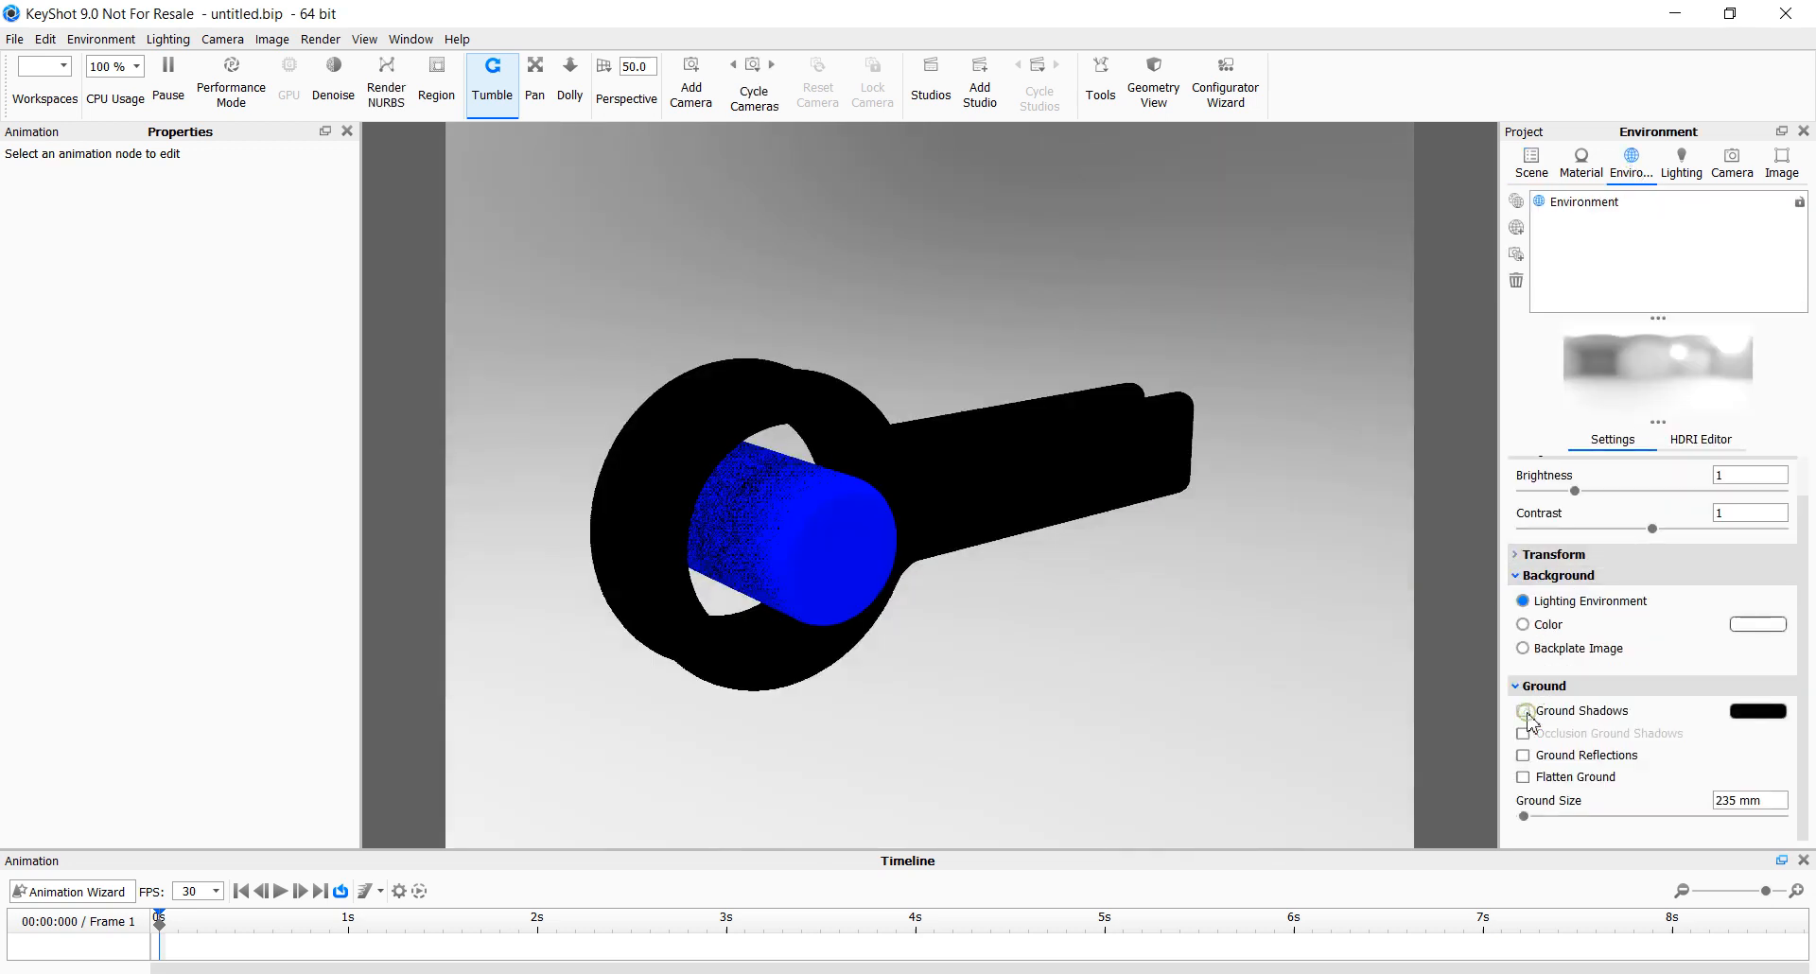
Set the specular colour of the black arms' material to white (#FFFFFF)
right_click(1014, 495)
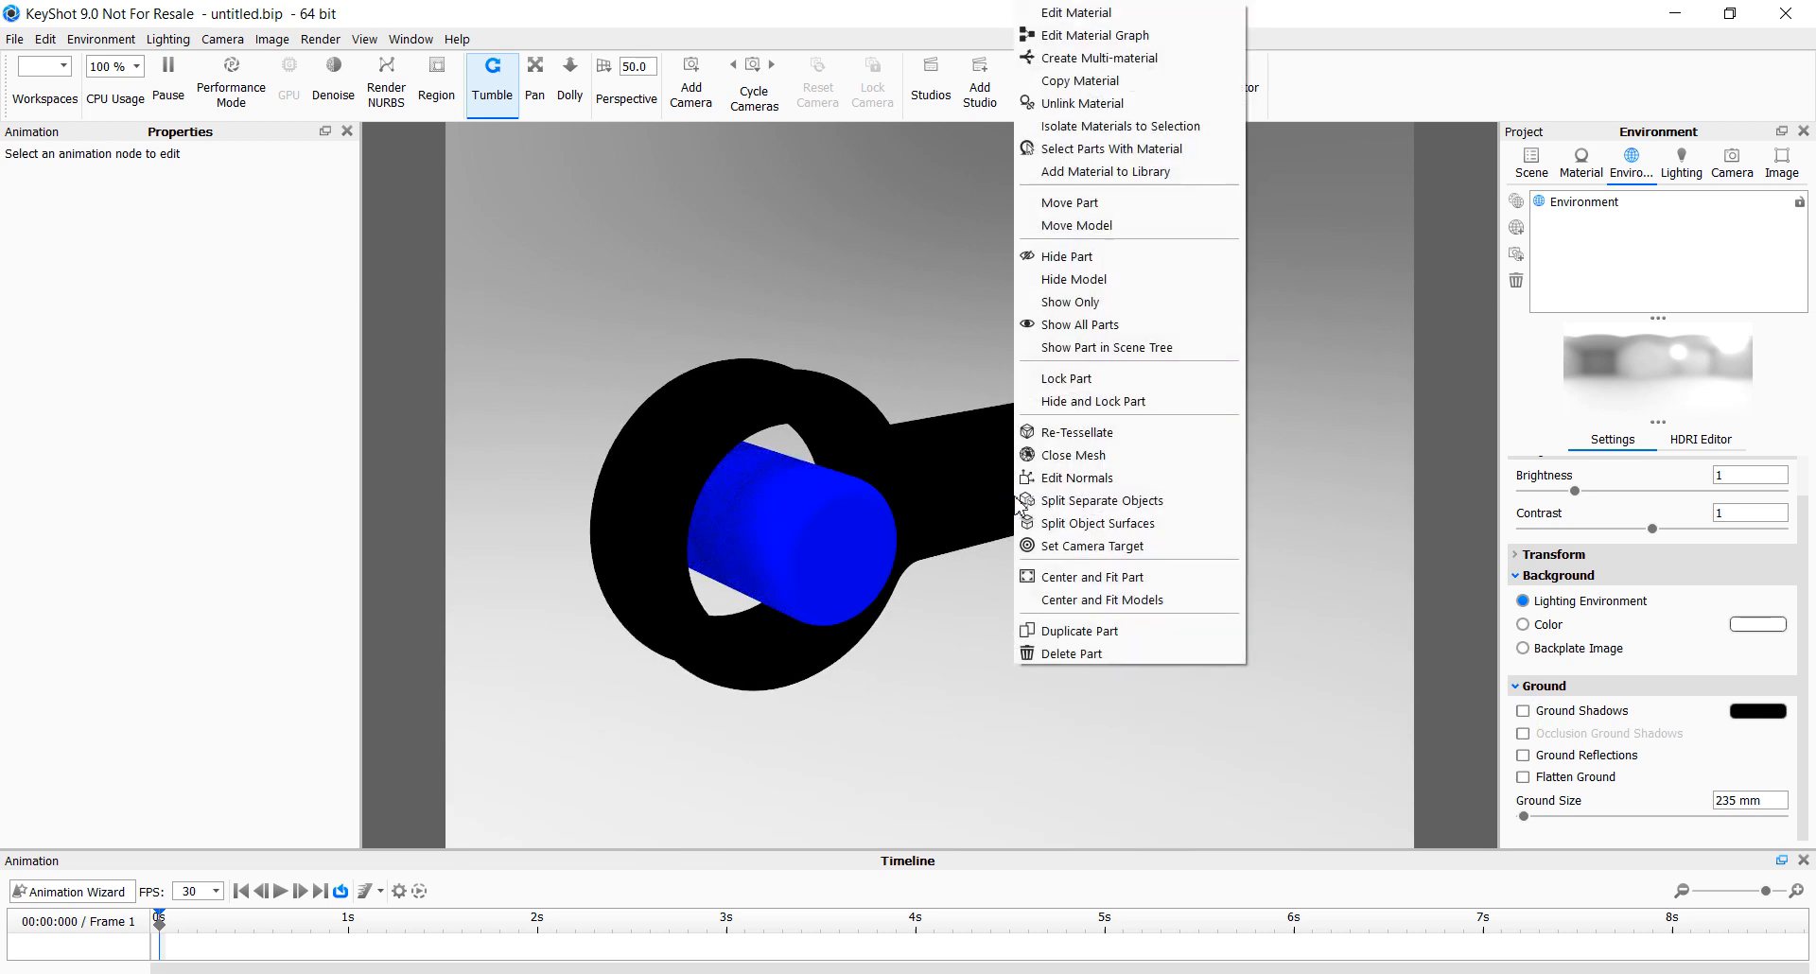
left_click(1064, 12)
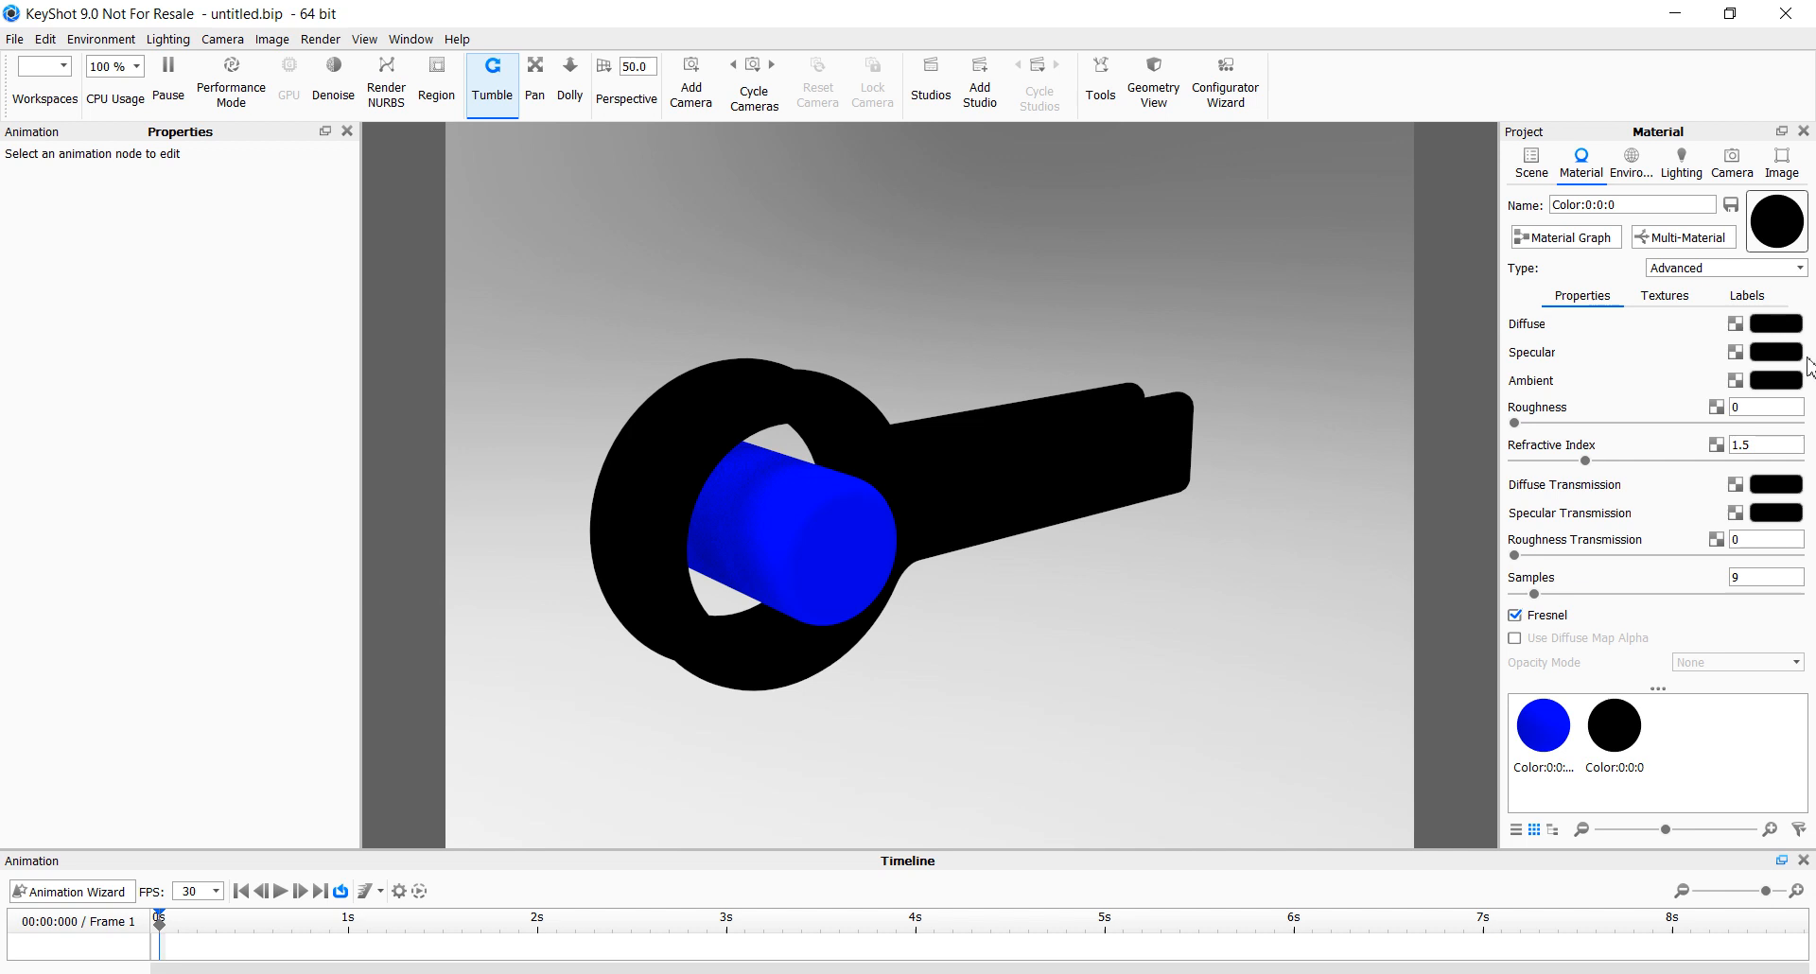
left_click(1790, 351)
left_click(1548, 150)
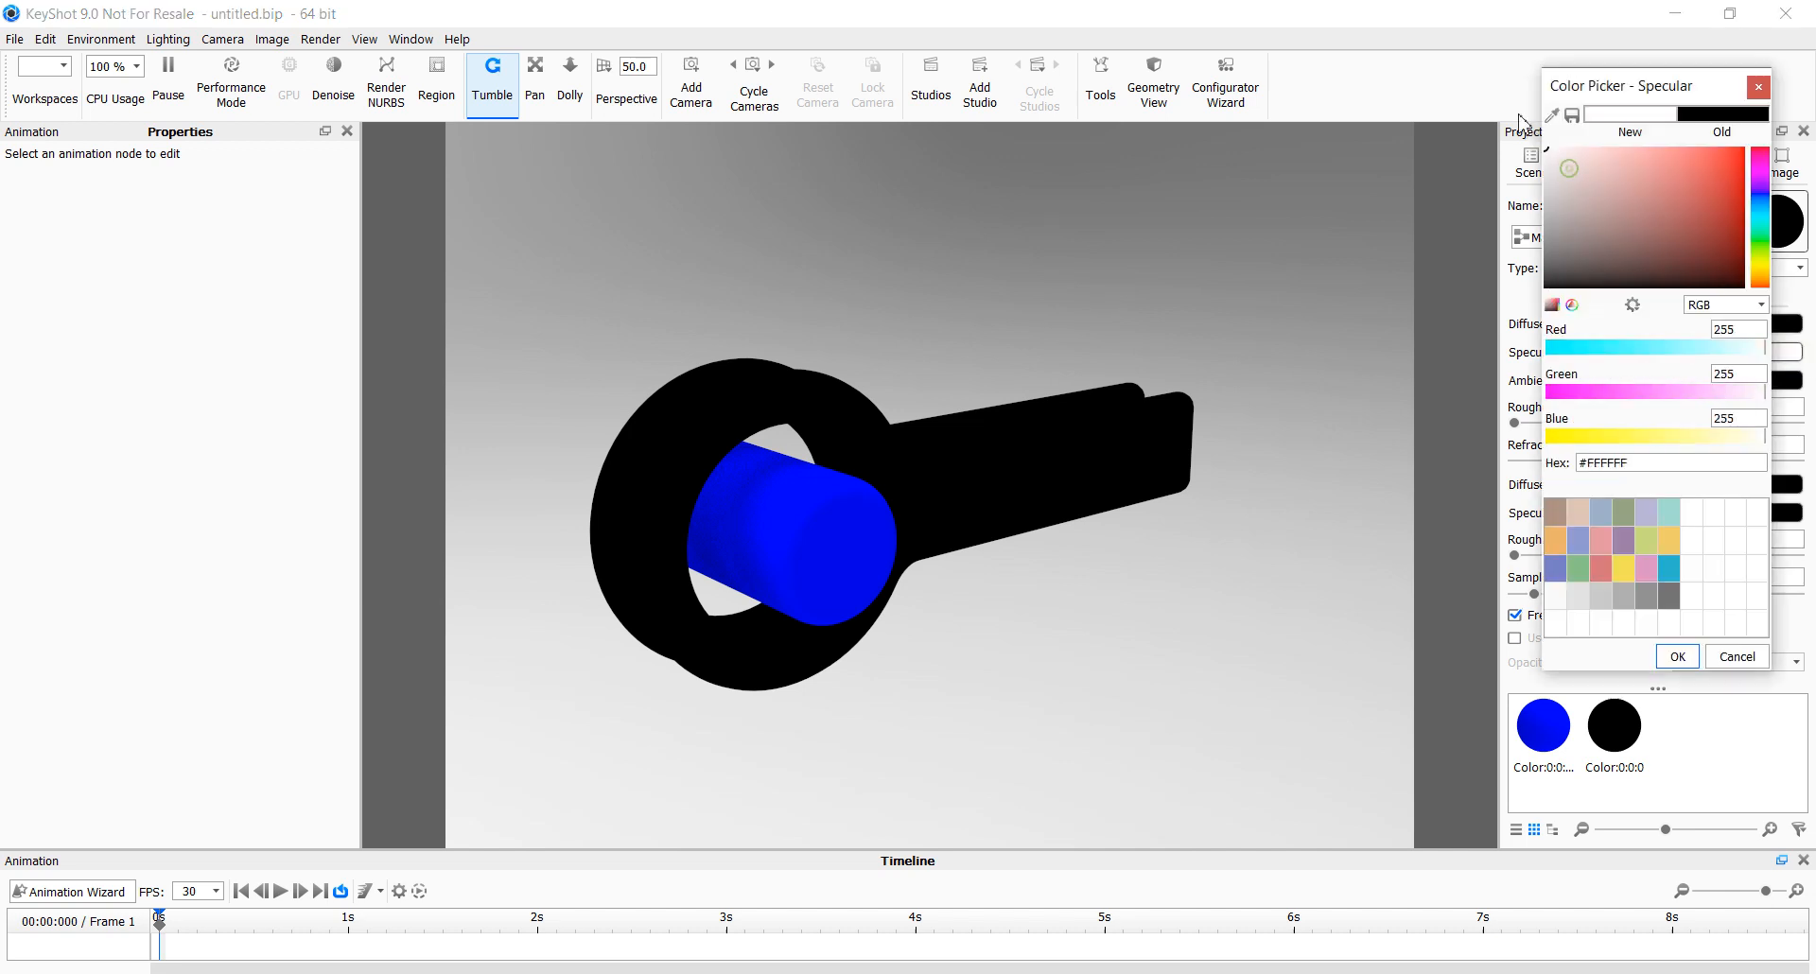
left_click(1677, 656)
Set the specular colour of the blue cylinder's material to white (#FFFFFF)
right_click(827, 567)
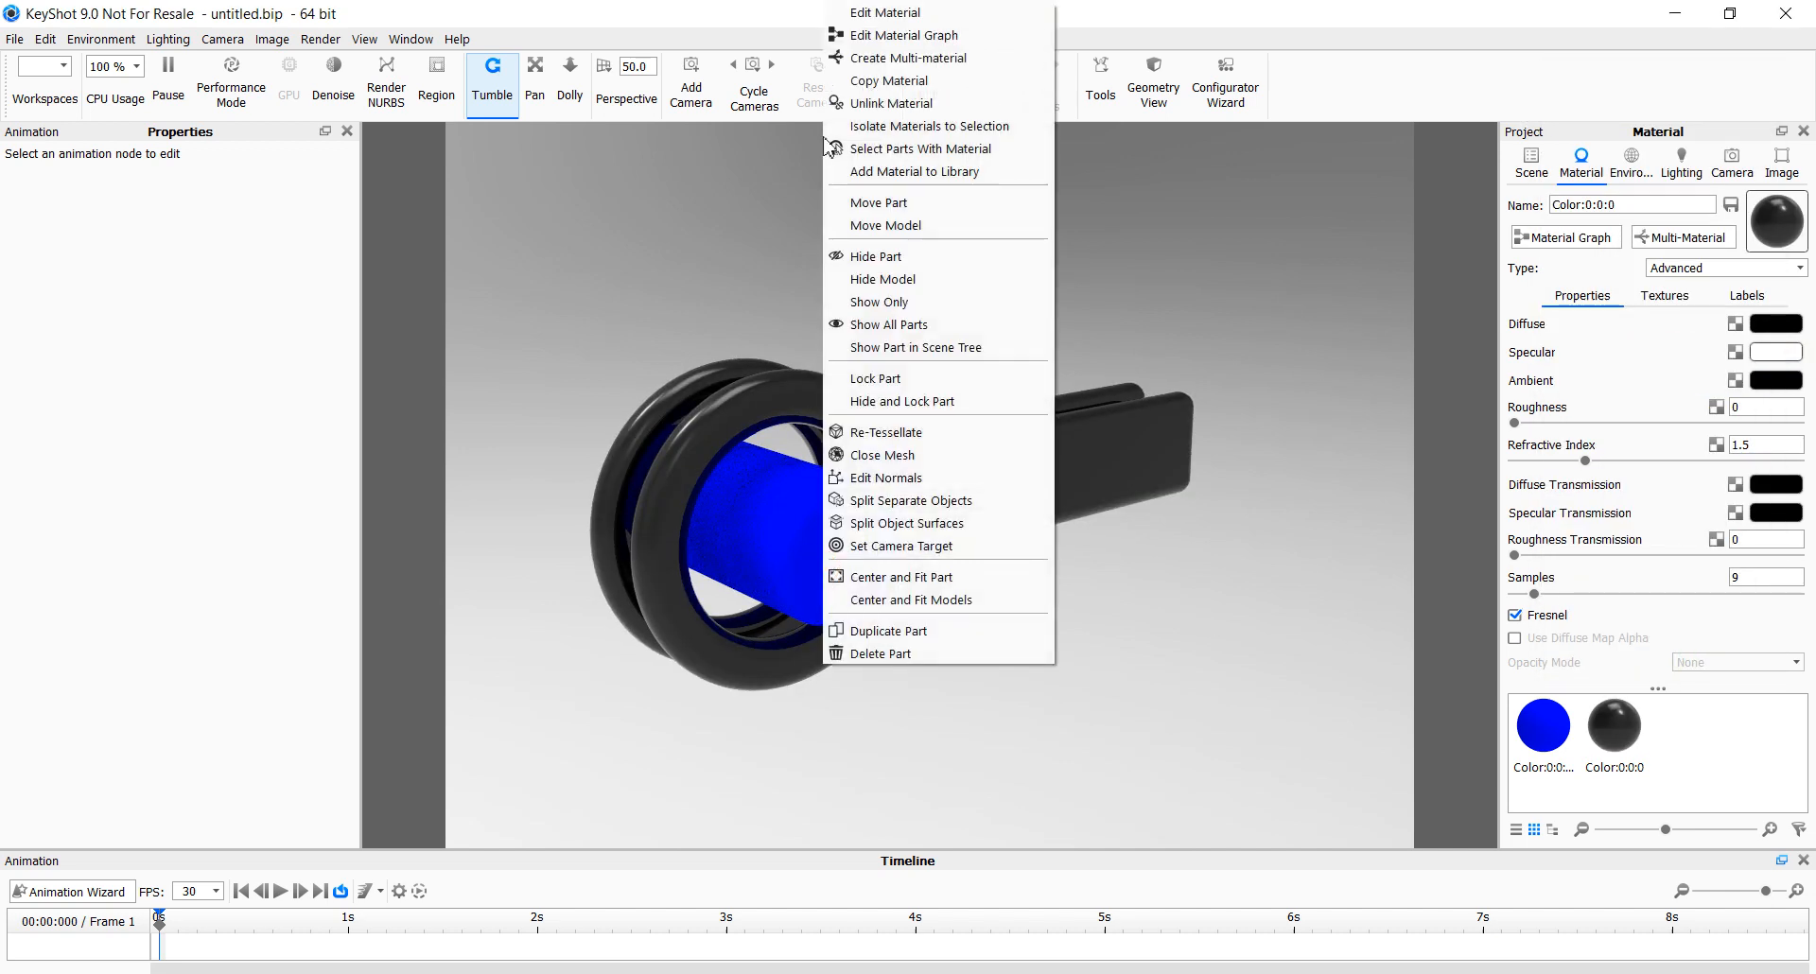
left_click(882, 12)
left_click(1775, 355)
left_click(1548, 150)
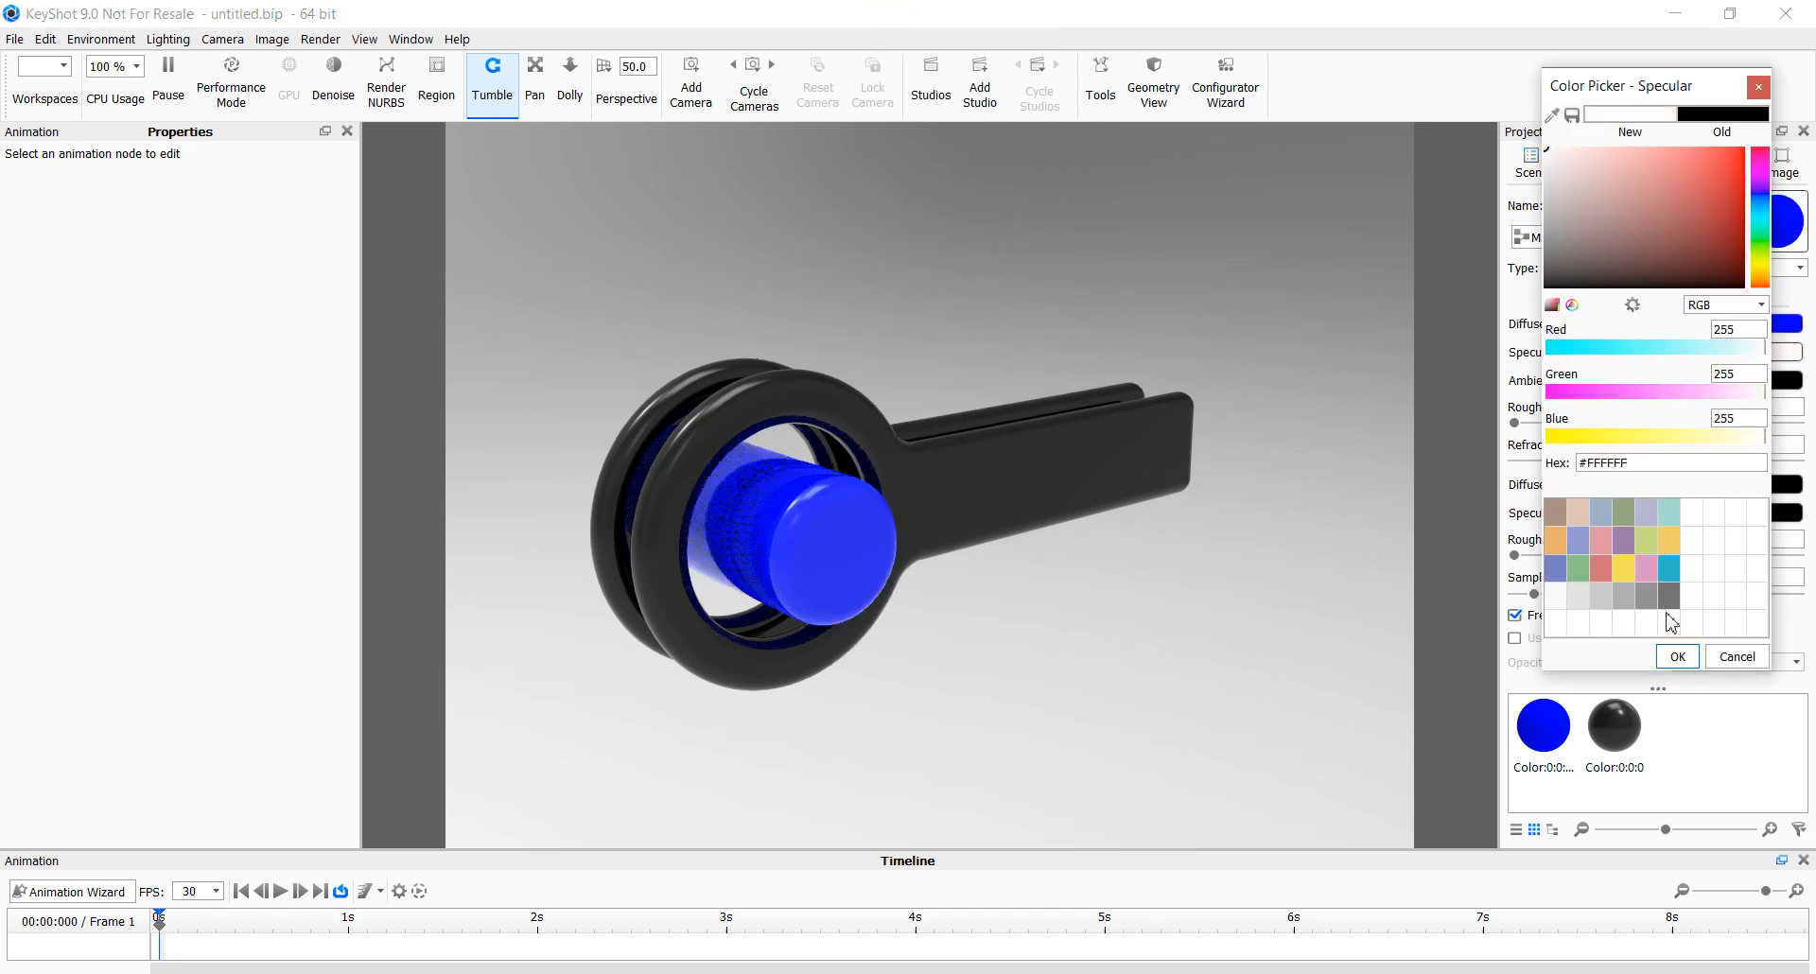
left_click(1677, 657)
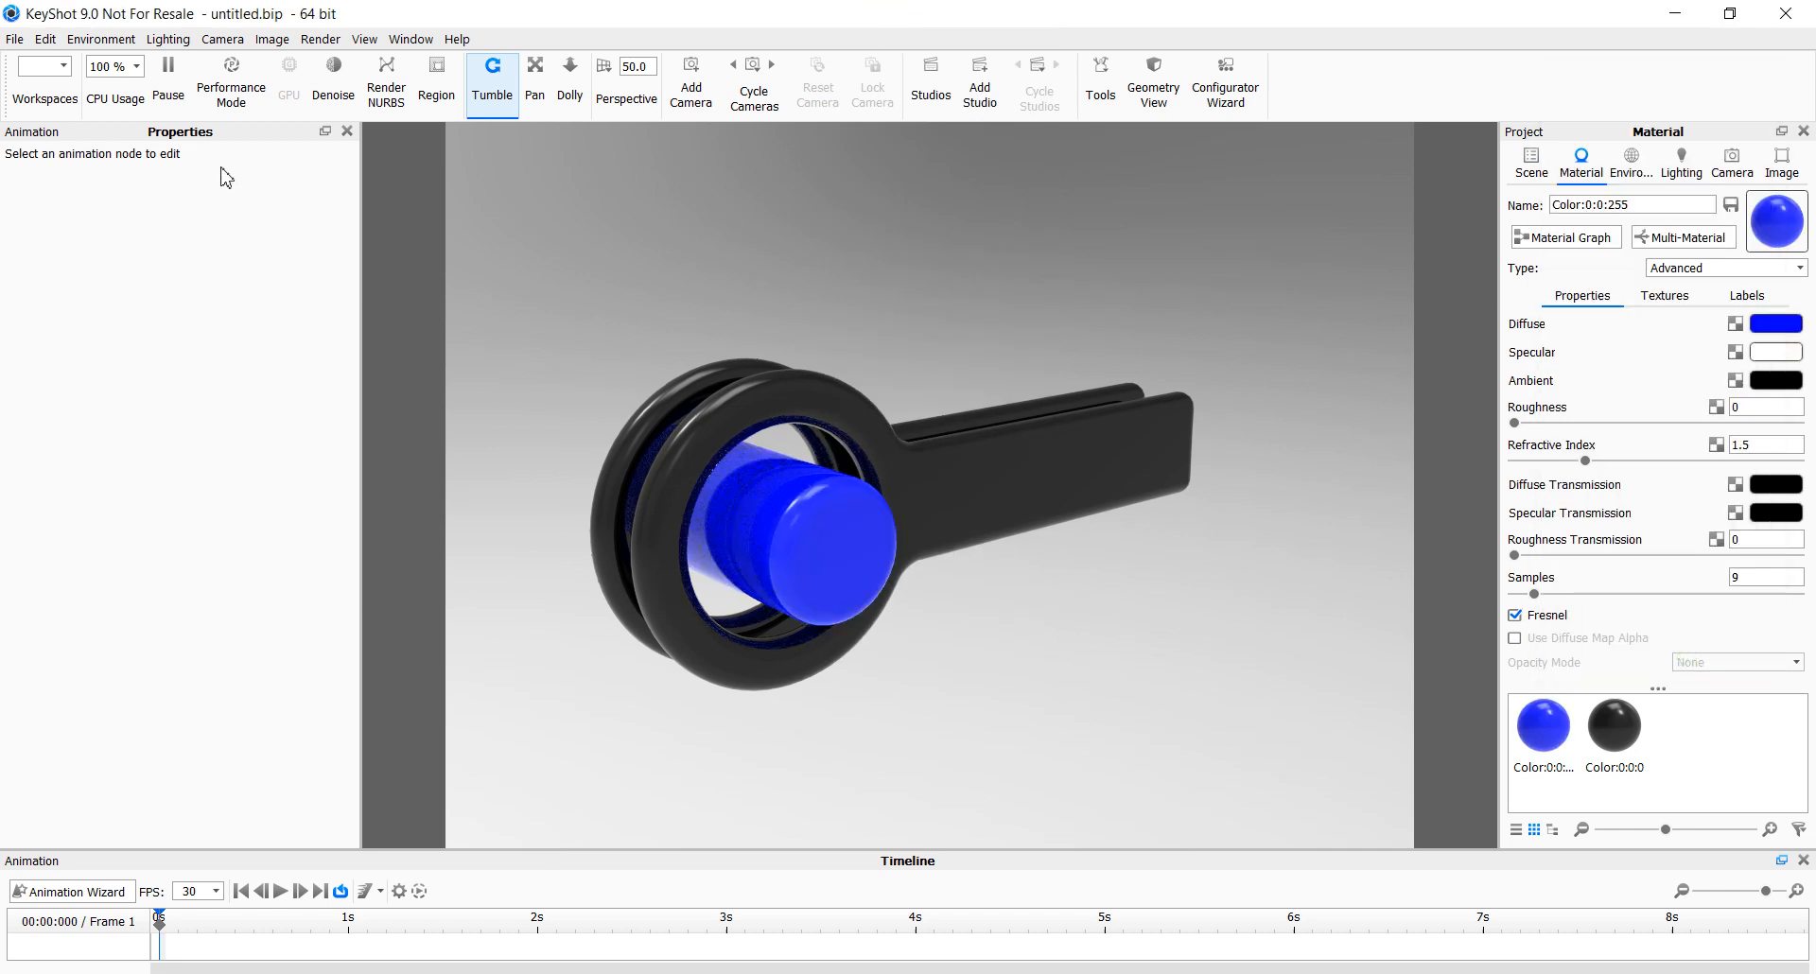
Enable Performance Mode and frame a closer view of the model with the rings and the blue cylinder's end in front
left_click(229, 95)
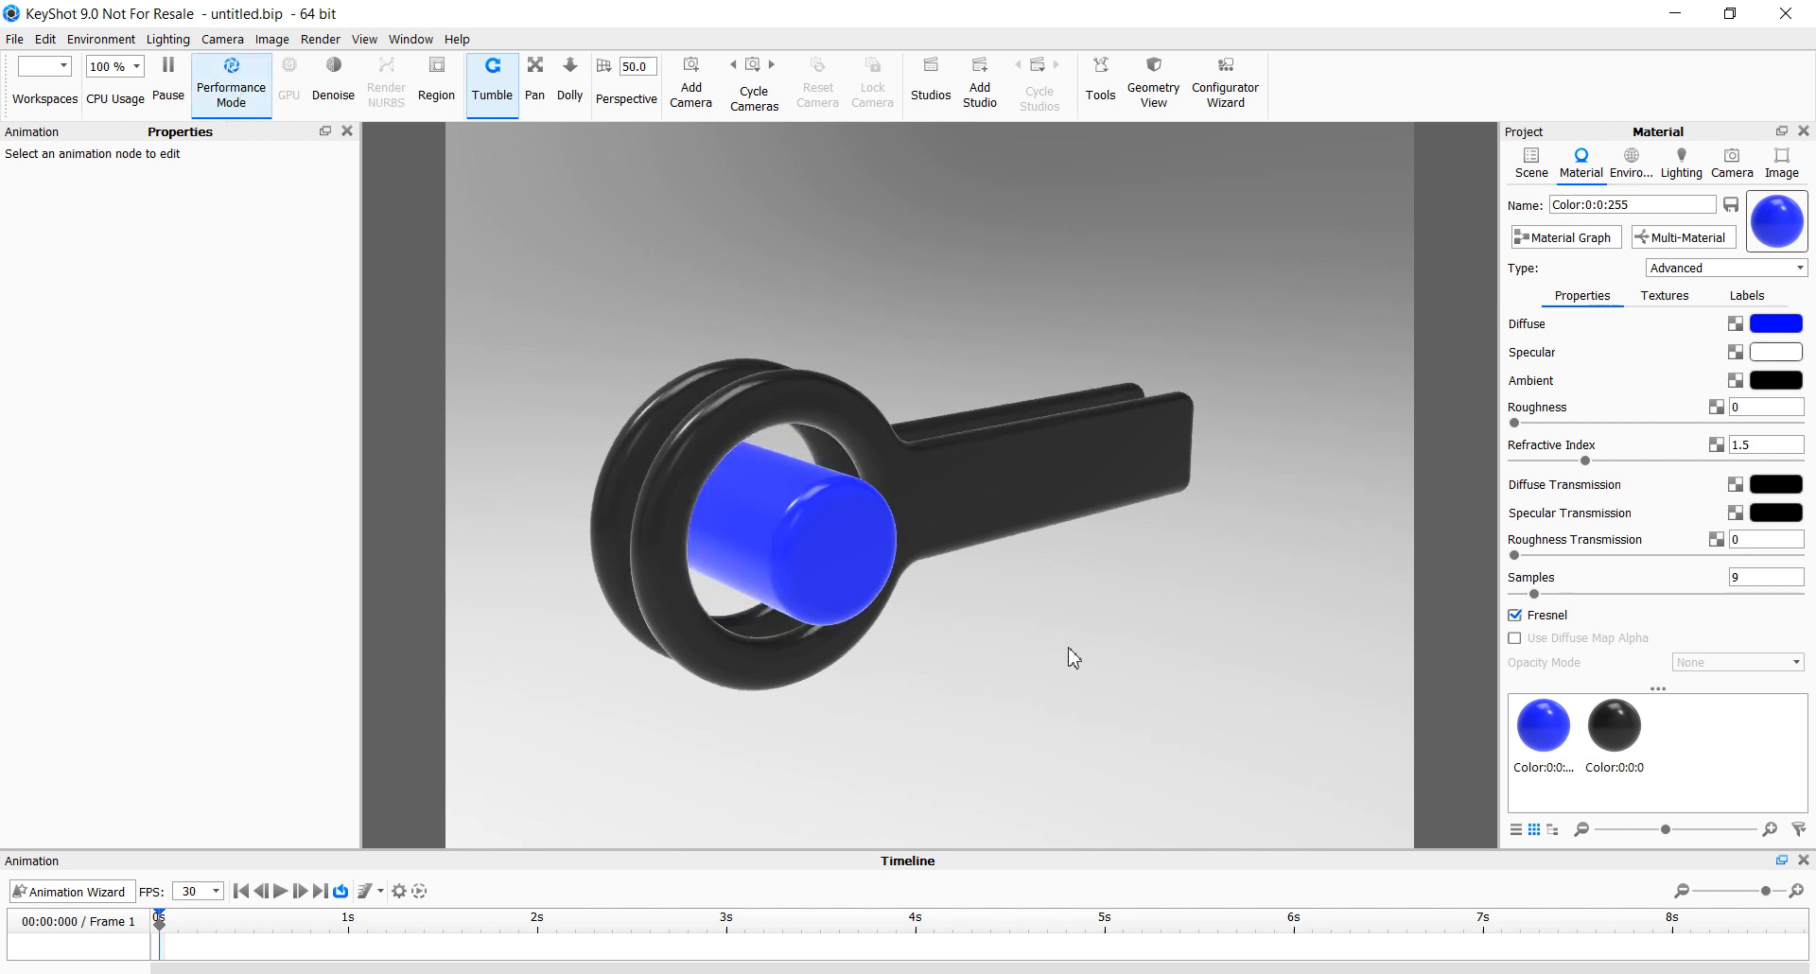
left_click_drag(1040, 660, 1427, 698)
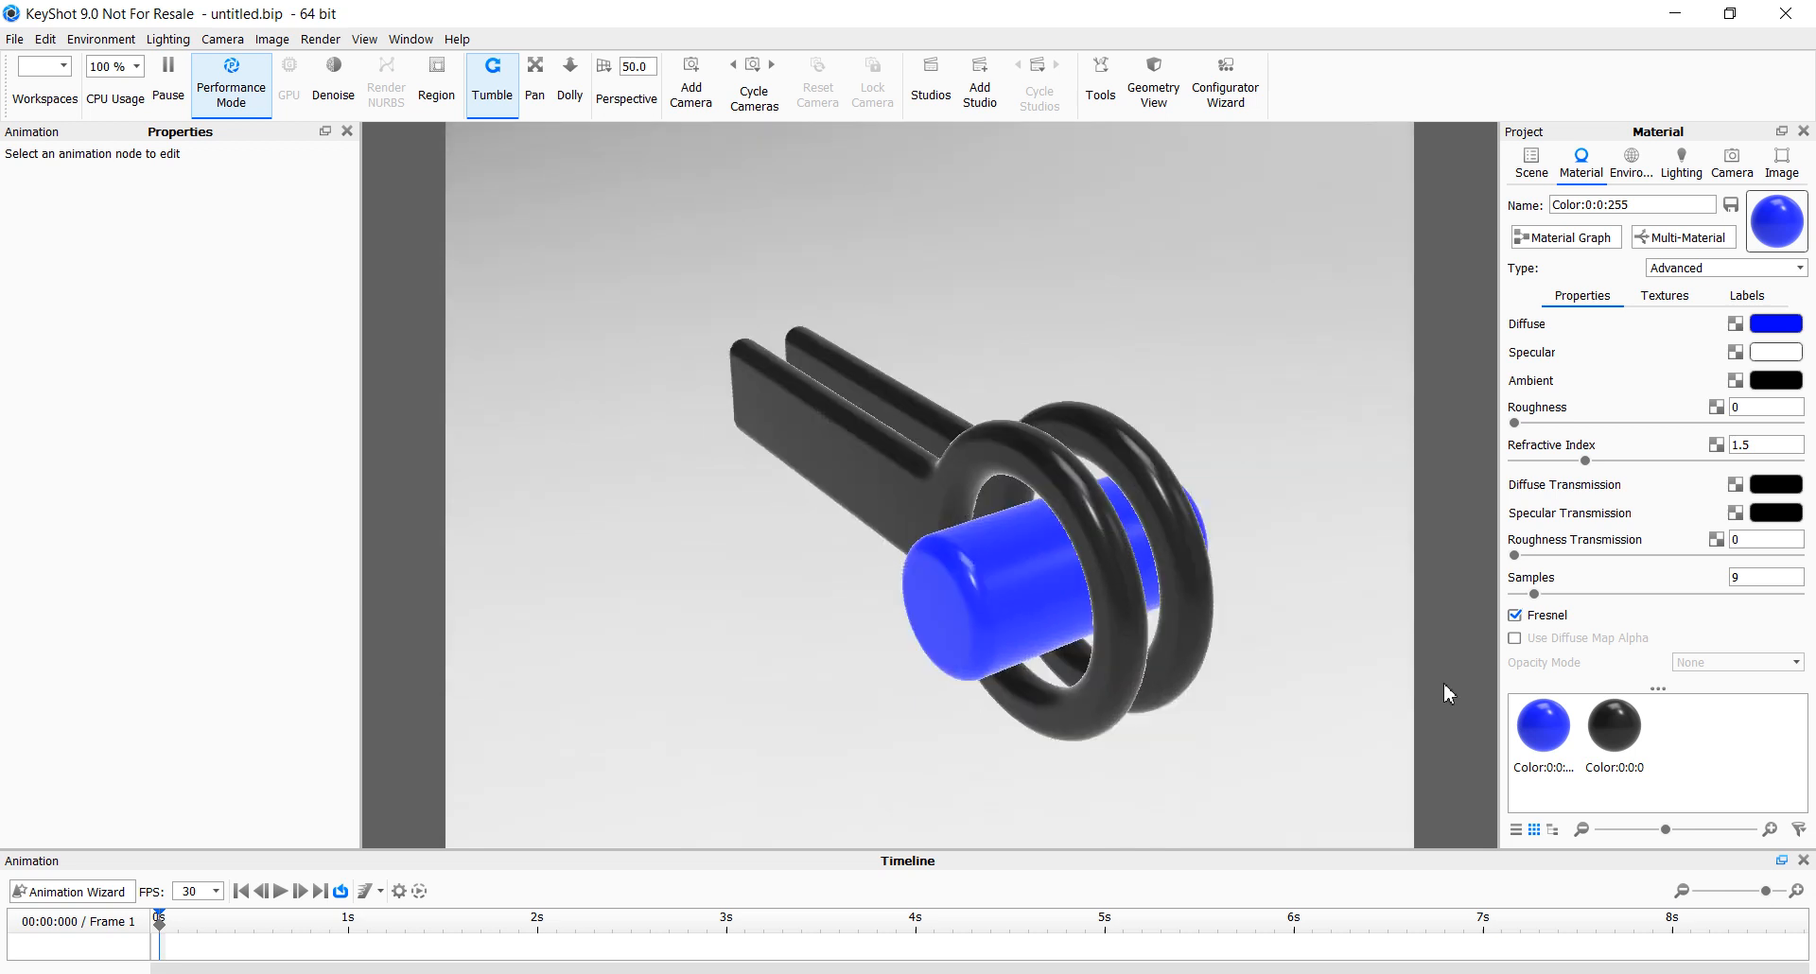
scroll(1131, 349, "up", 3)
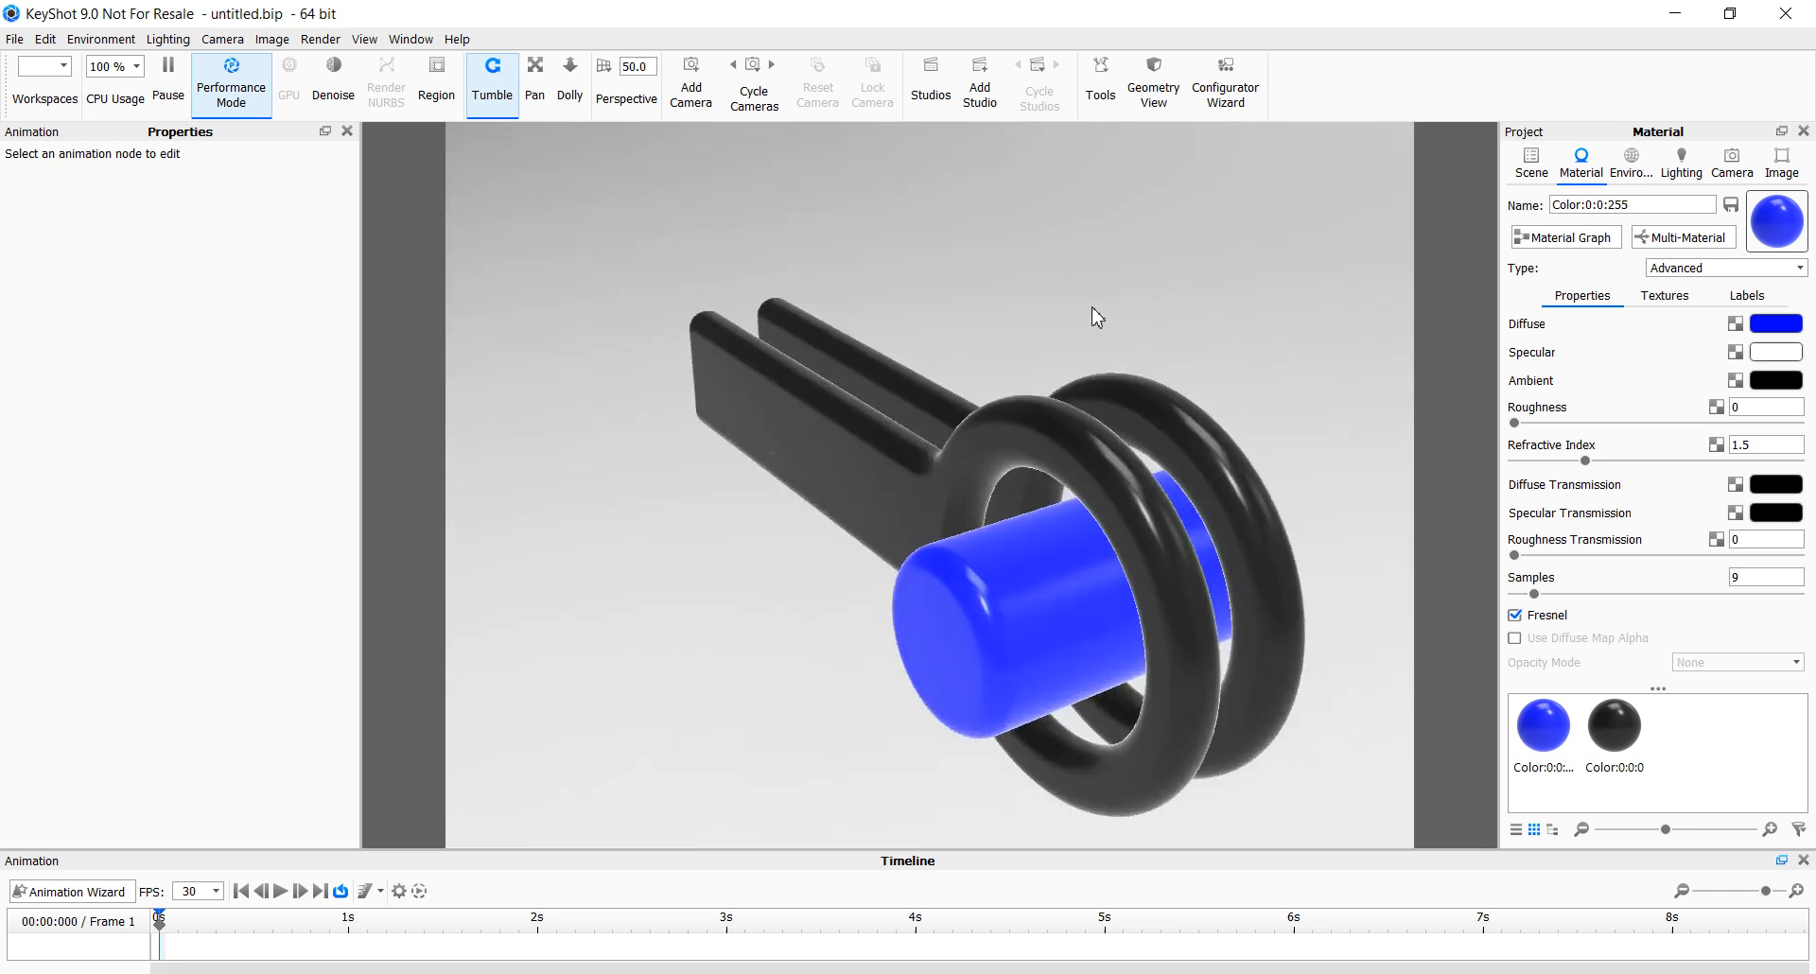
left_click_drag(1085, 315, 856, 276)
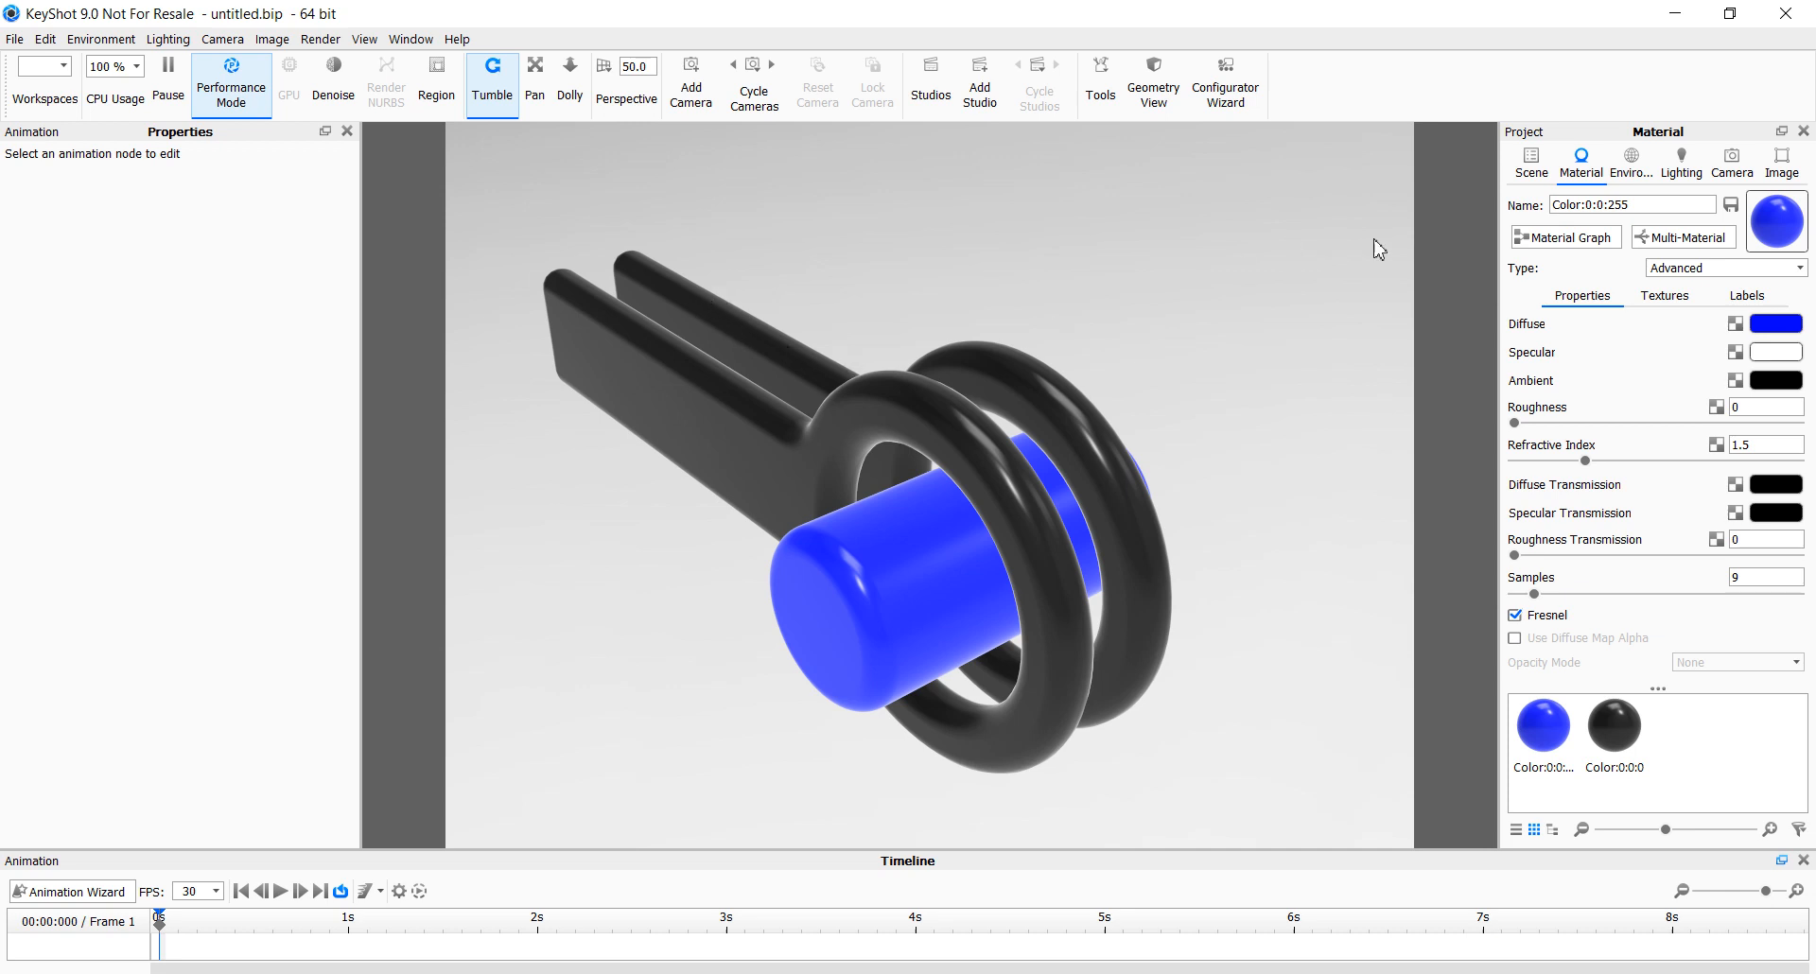
Rename the Layer 01 group inside the rotation-demo model as "part to be rotated"
left_click(1527, 178)
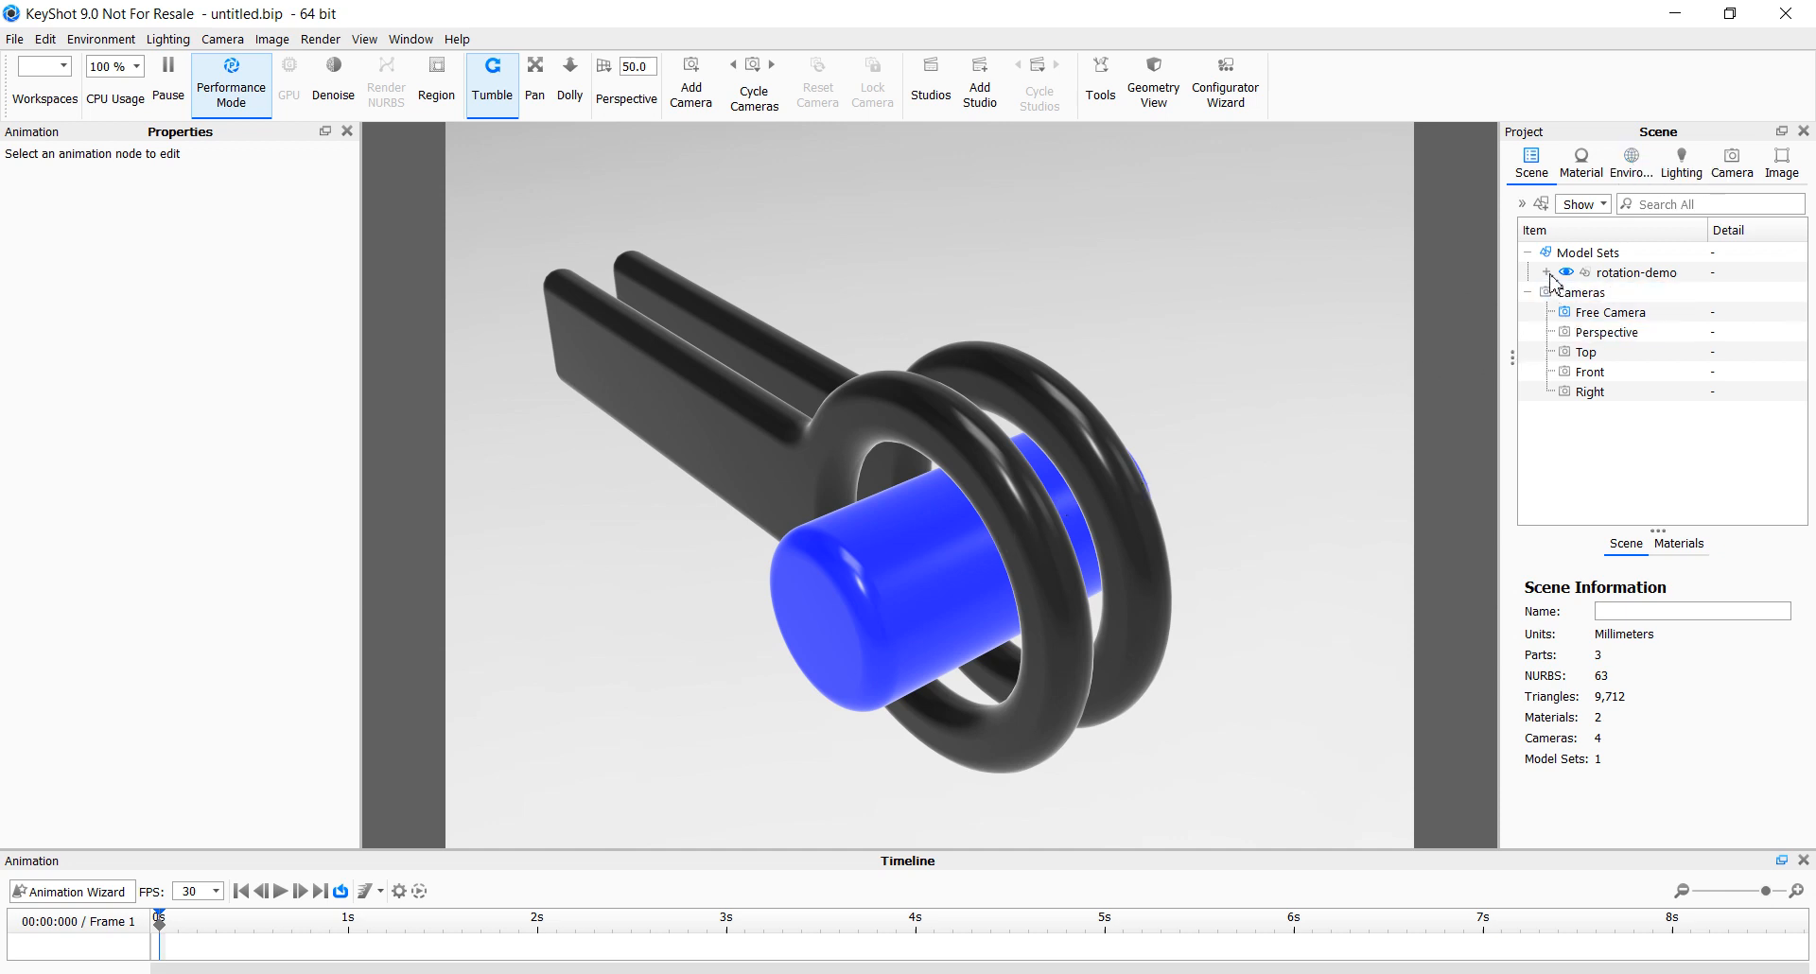
left_click(1613, 272)
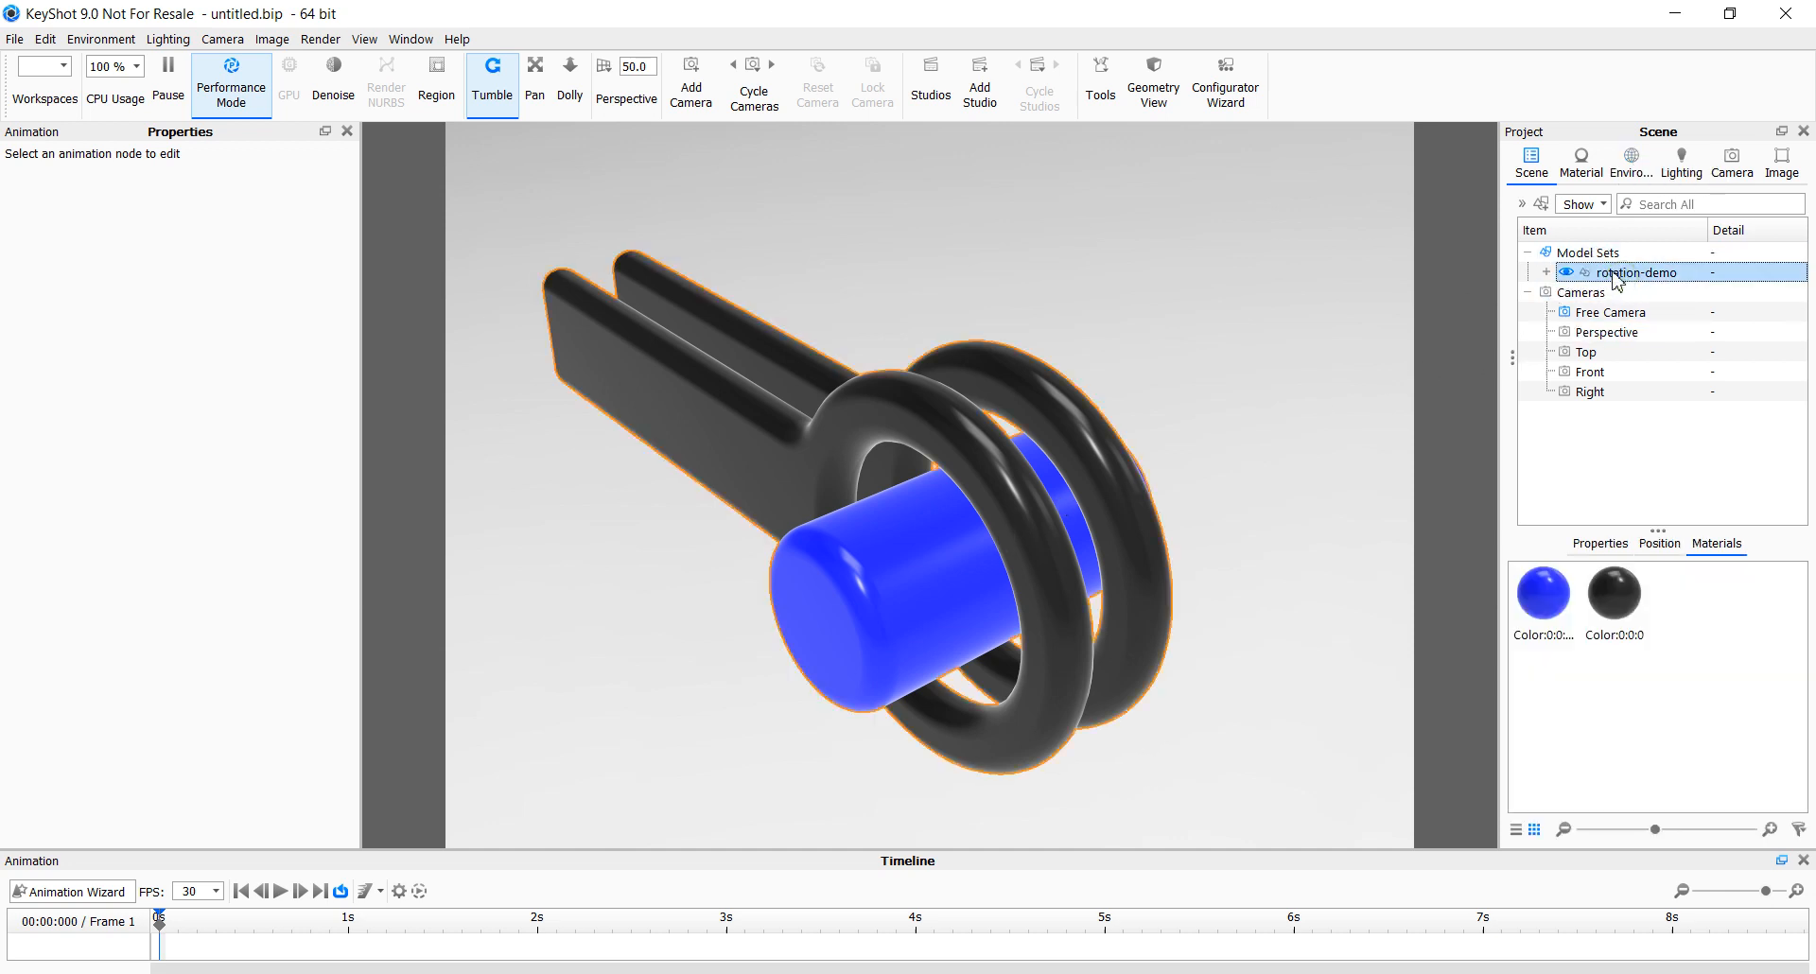
left_click(1547, 273)
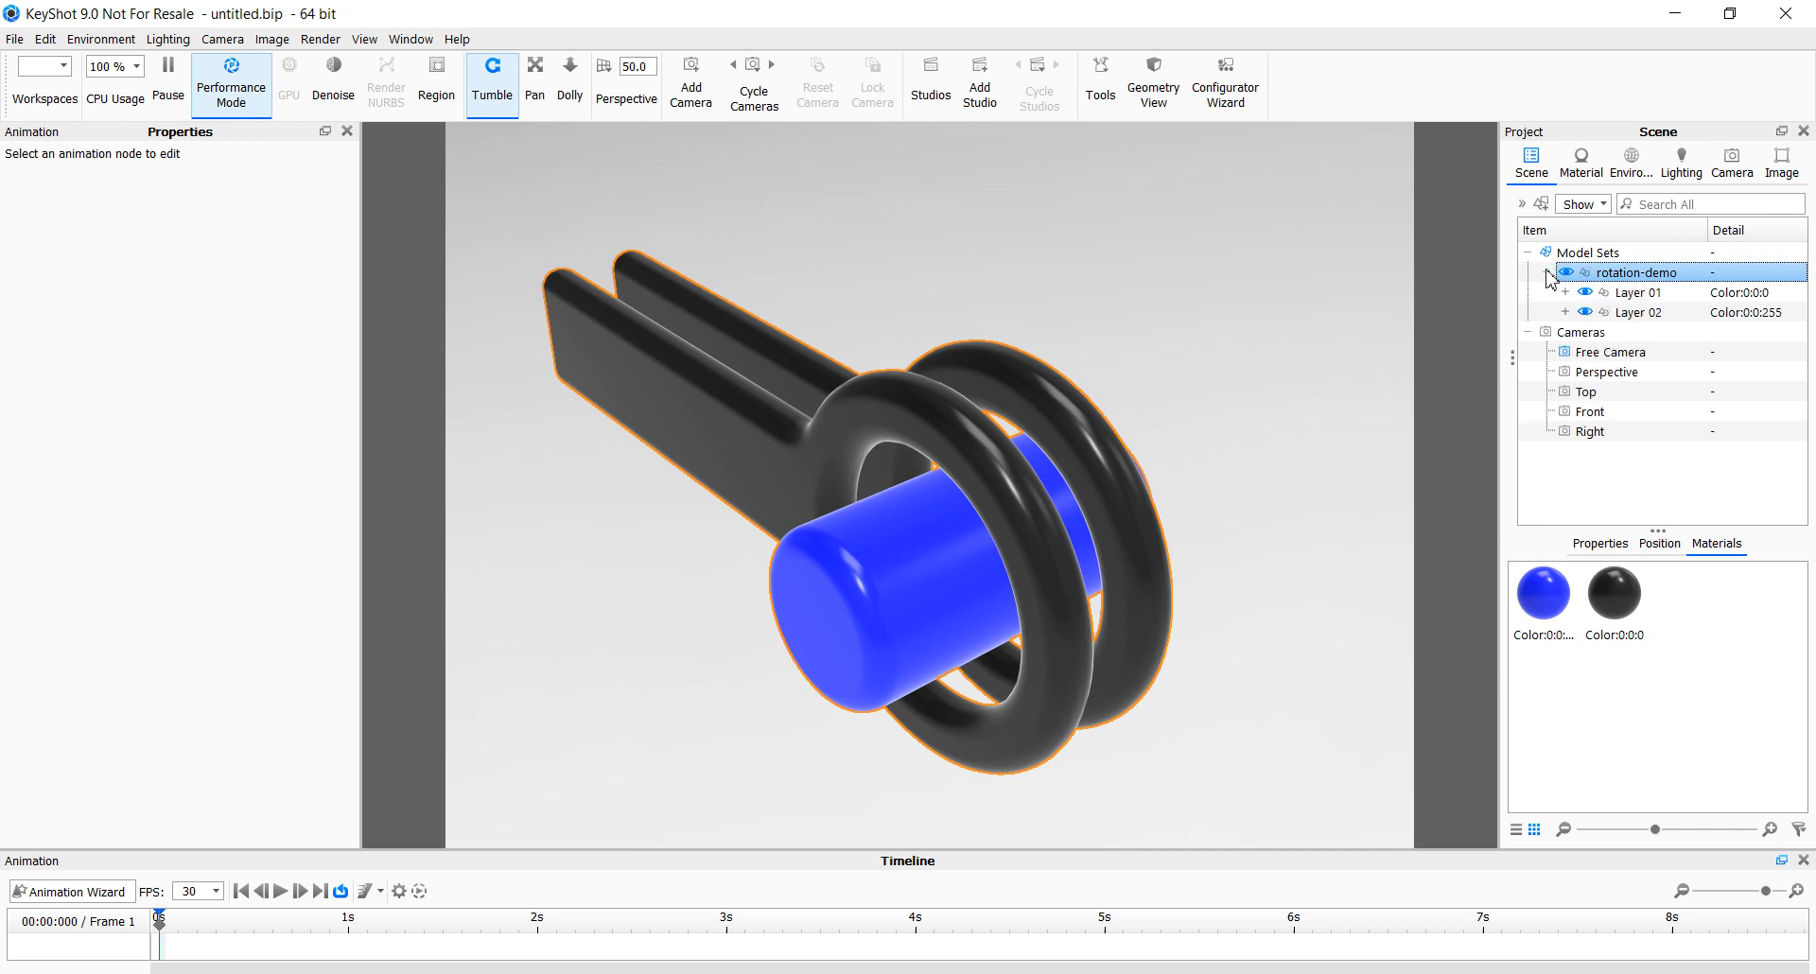
left_click(1629, 295)
left_click(1639, 315, "shift")
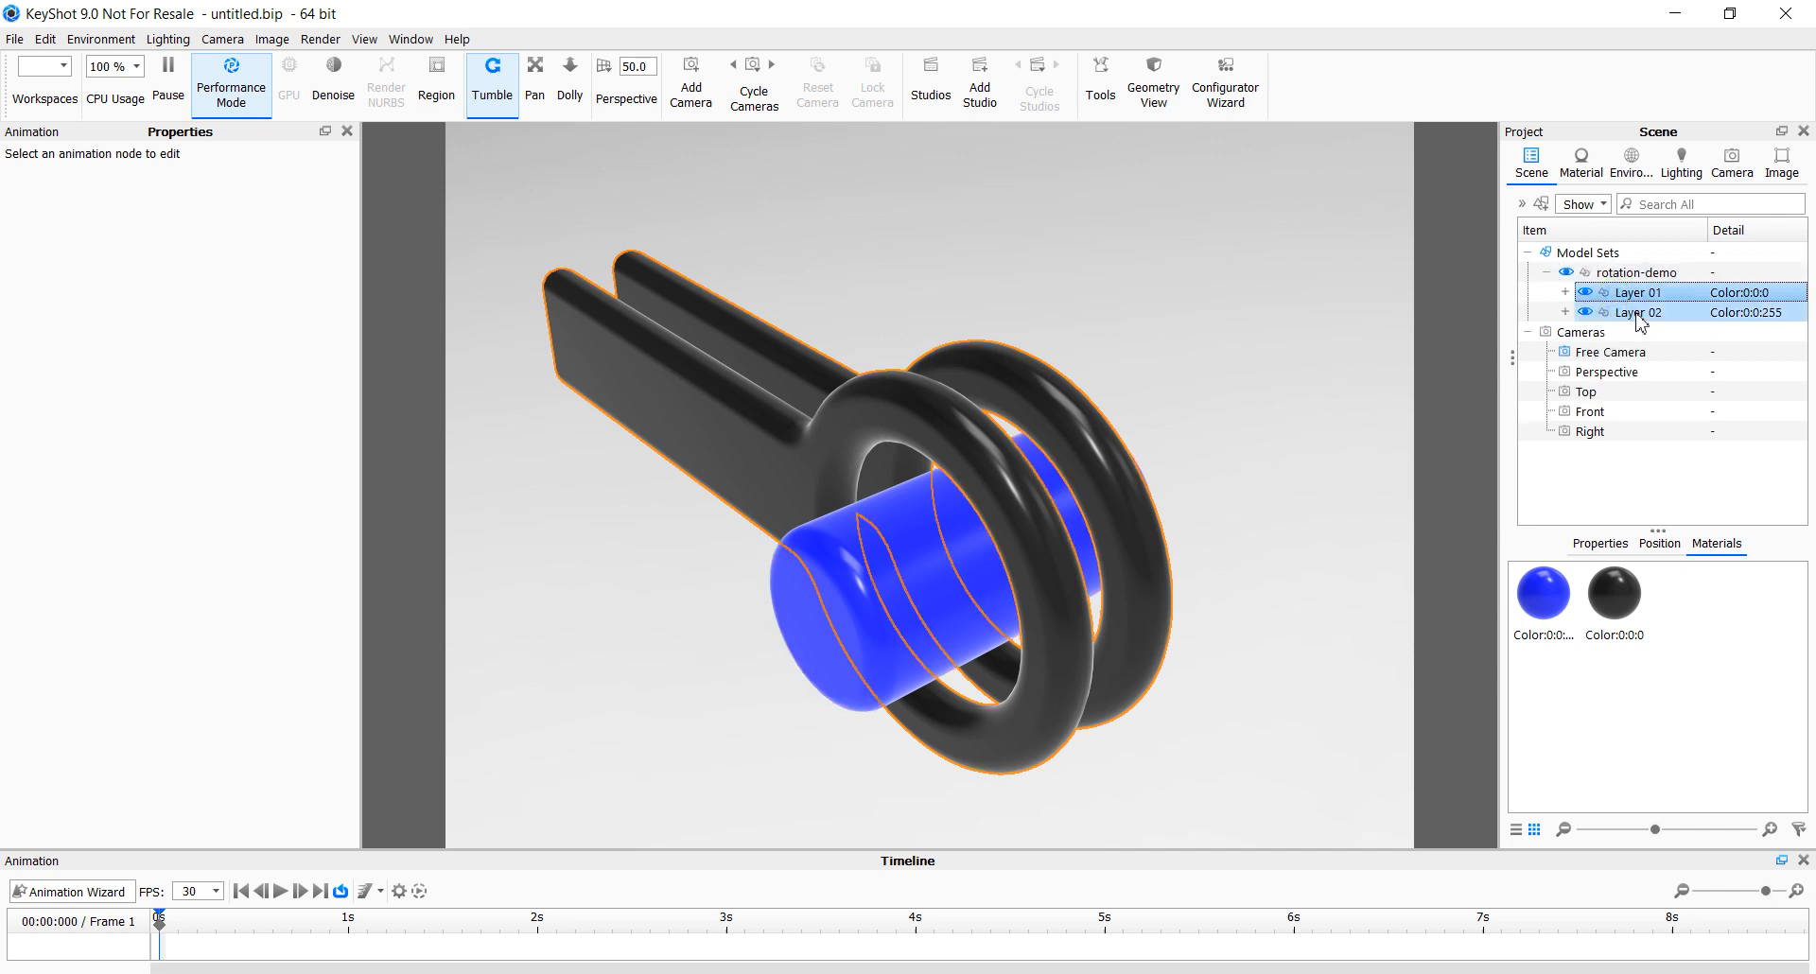
left_click(1639, 315)
left_click(1636, 293)
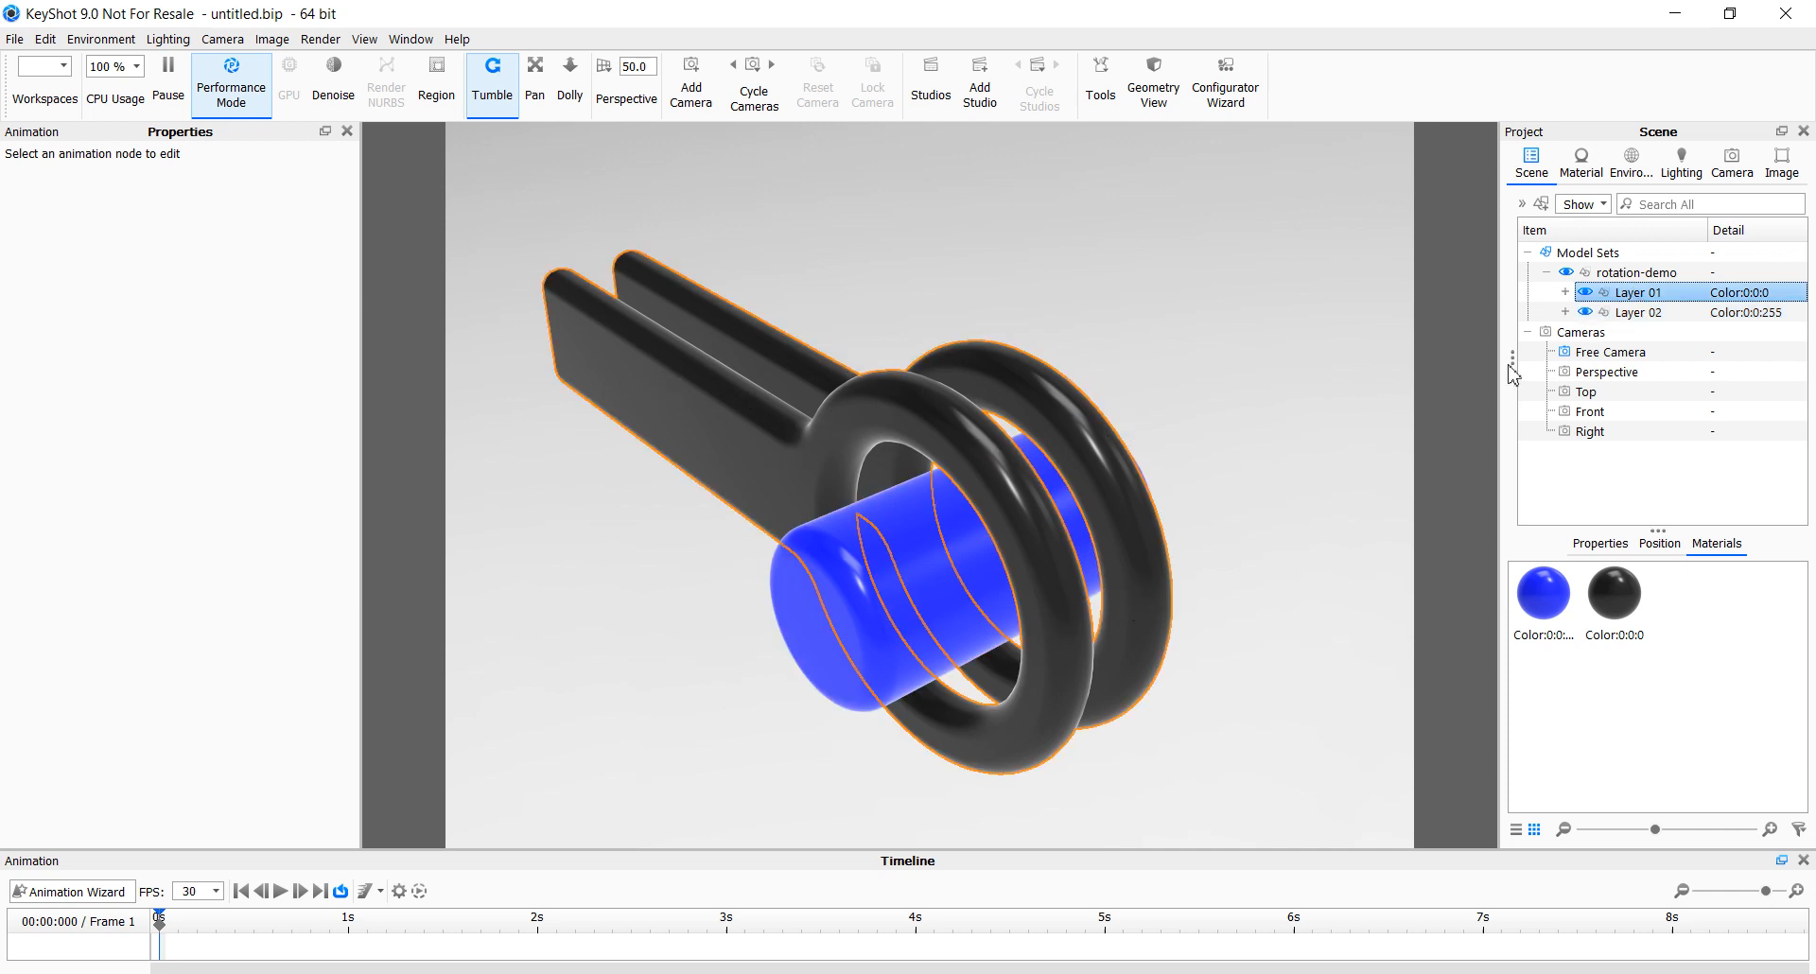
left_click(1608, 544)
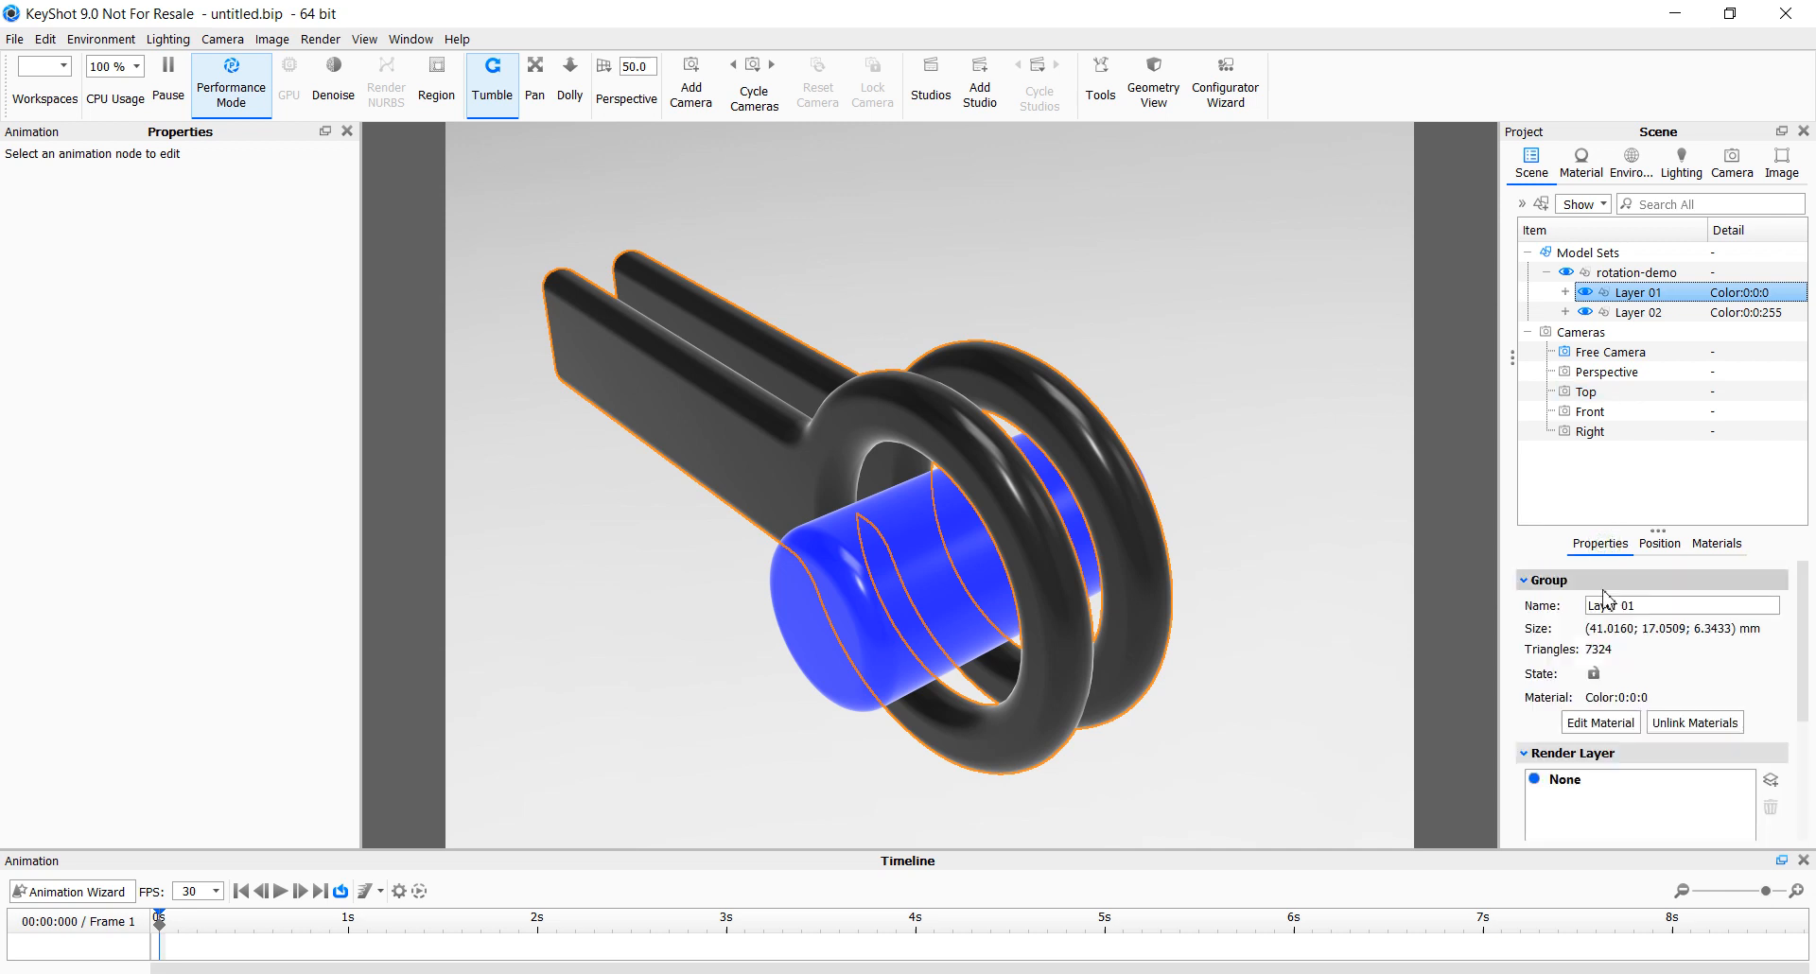
triple_click(1644, 608)
left_click_drag(1539, 623, 1531, 624)
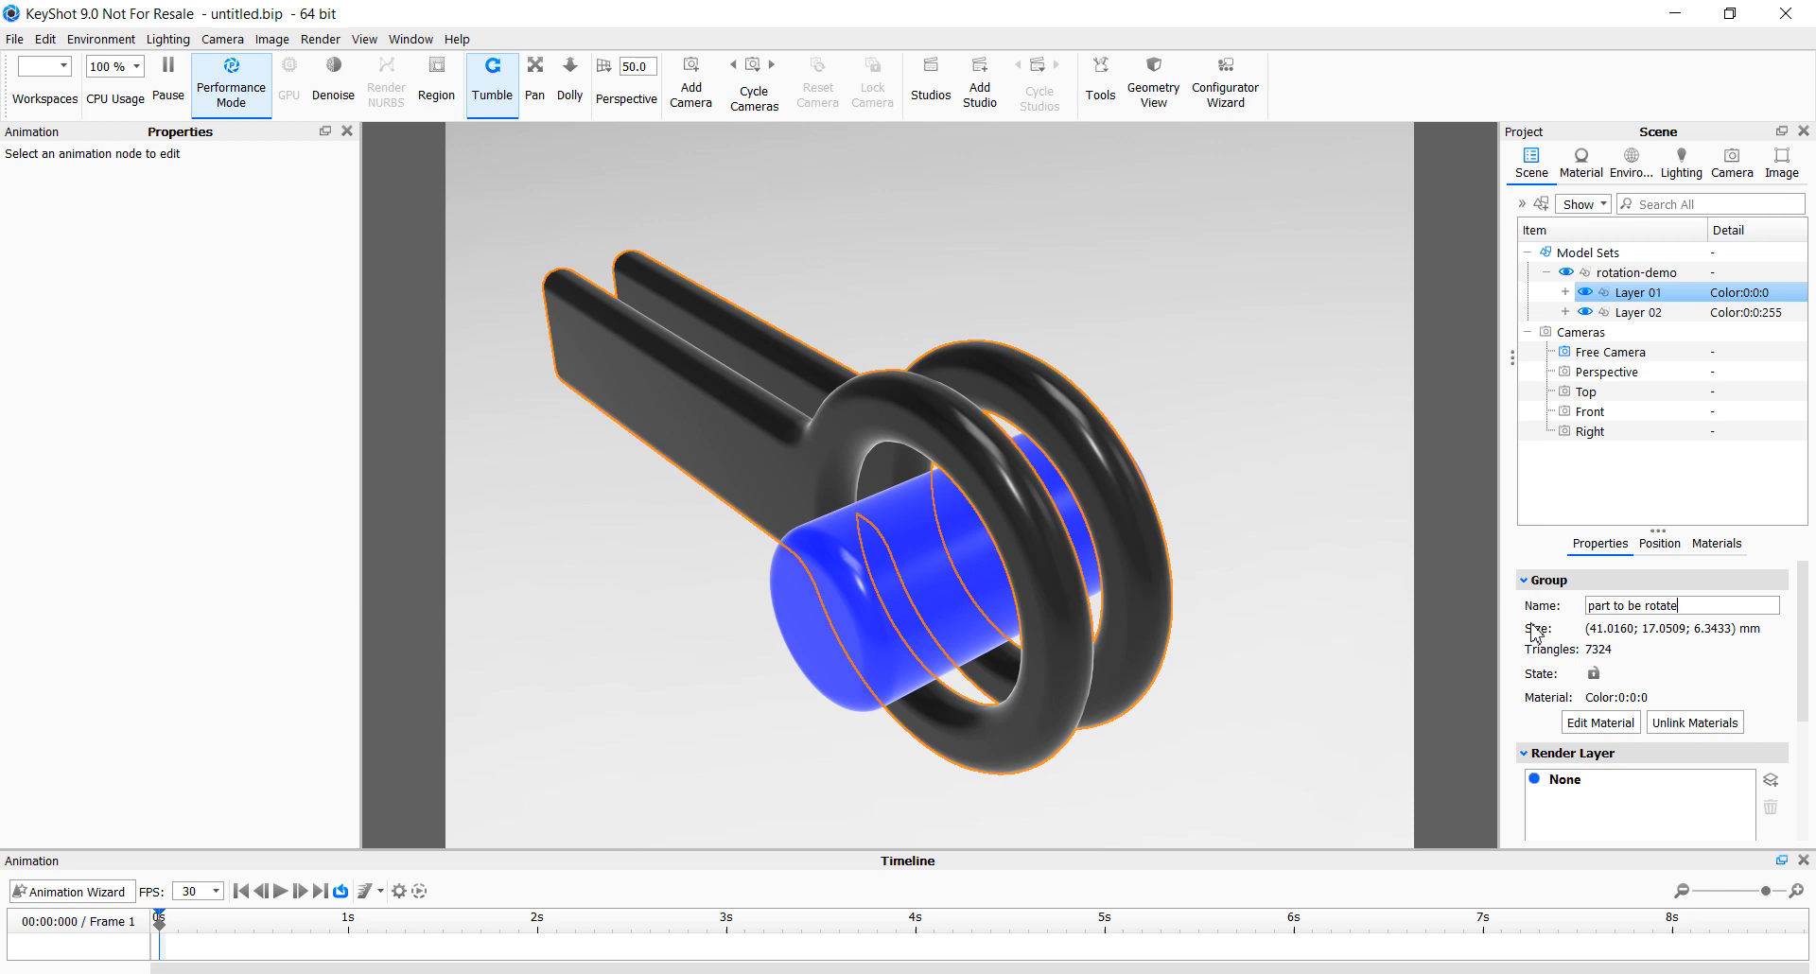
key("Return")
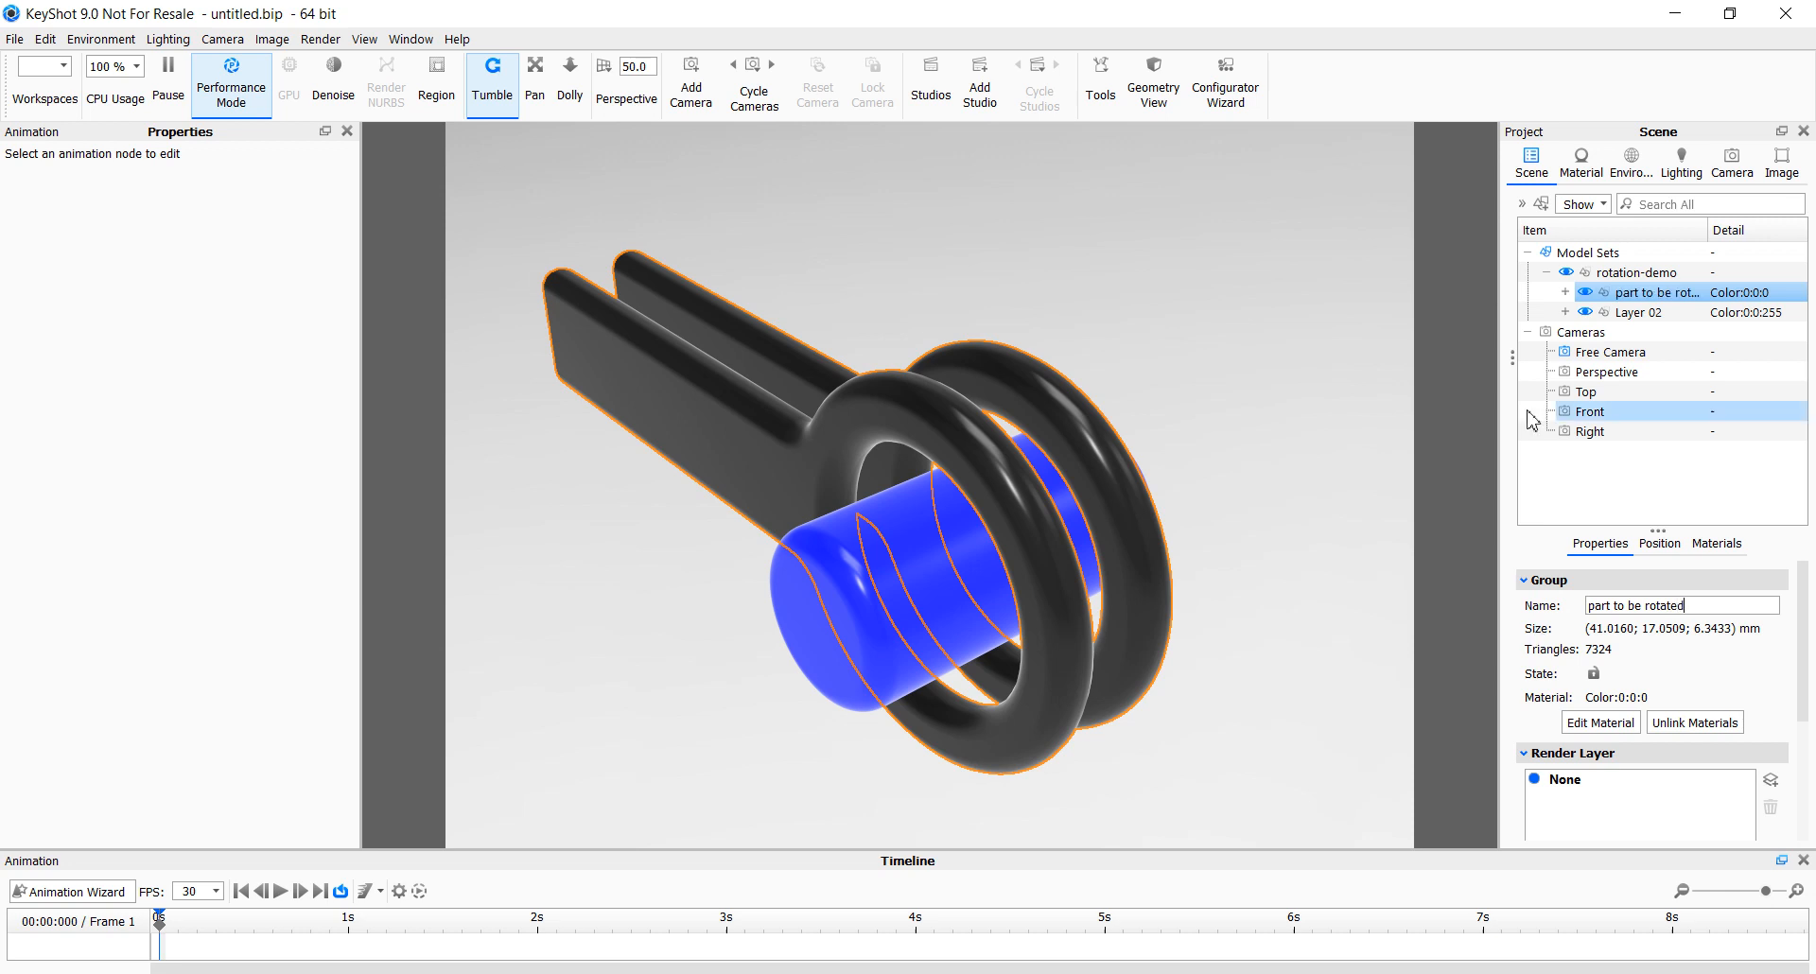
Rename the Layer 02 group containing the blue cylinder as "pivot axis"
left_click(1630, 313)
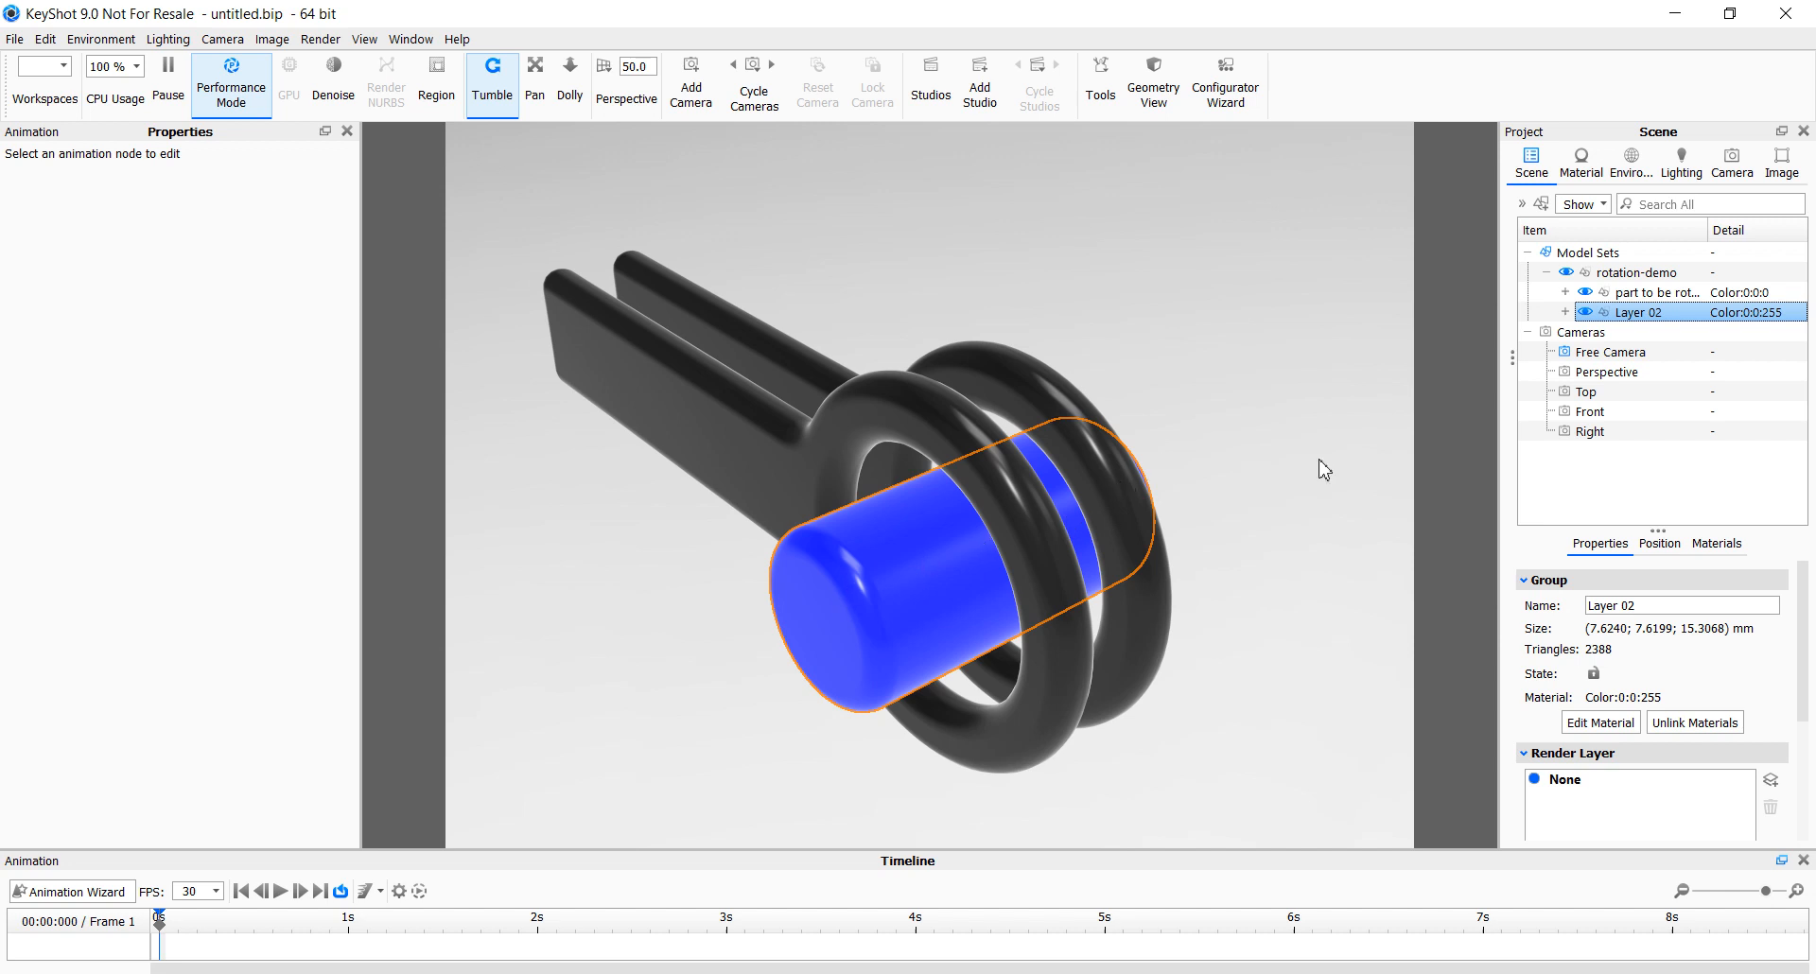
left_click(1606, 610)
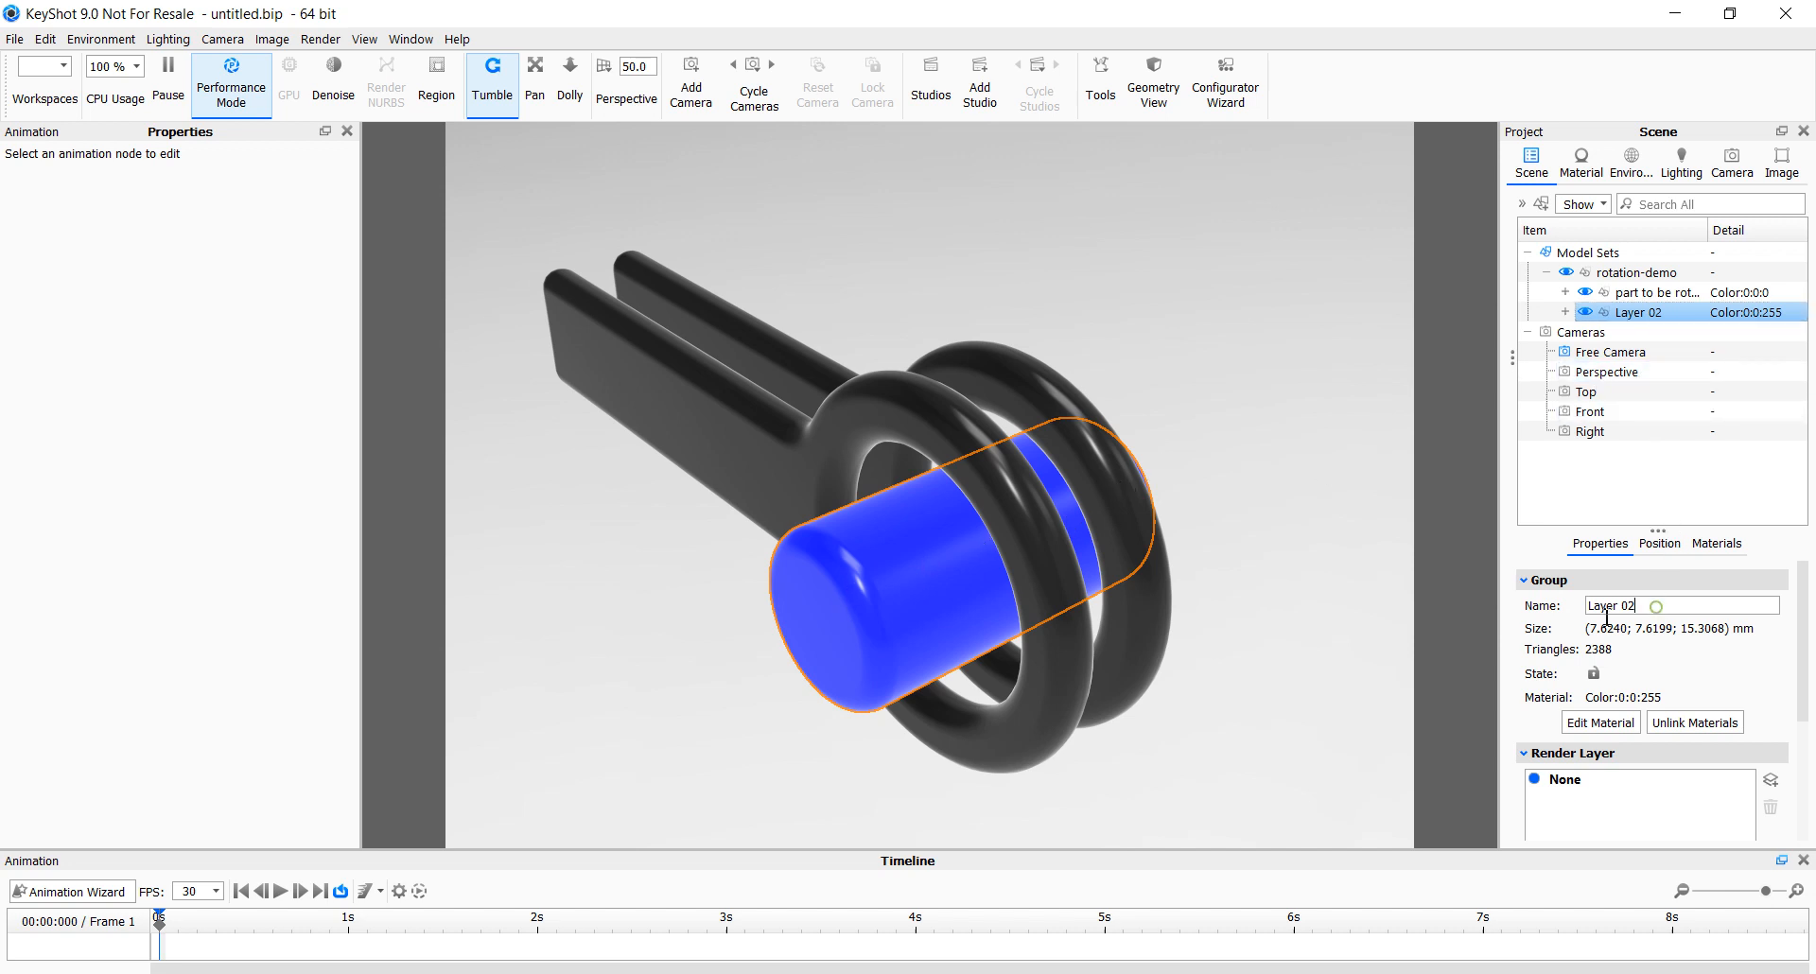
key("ctrl+a")
type("pivot axis")
left_click(1322, 444)
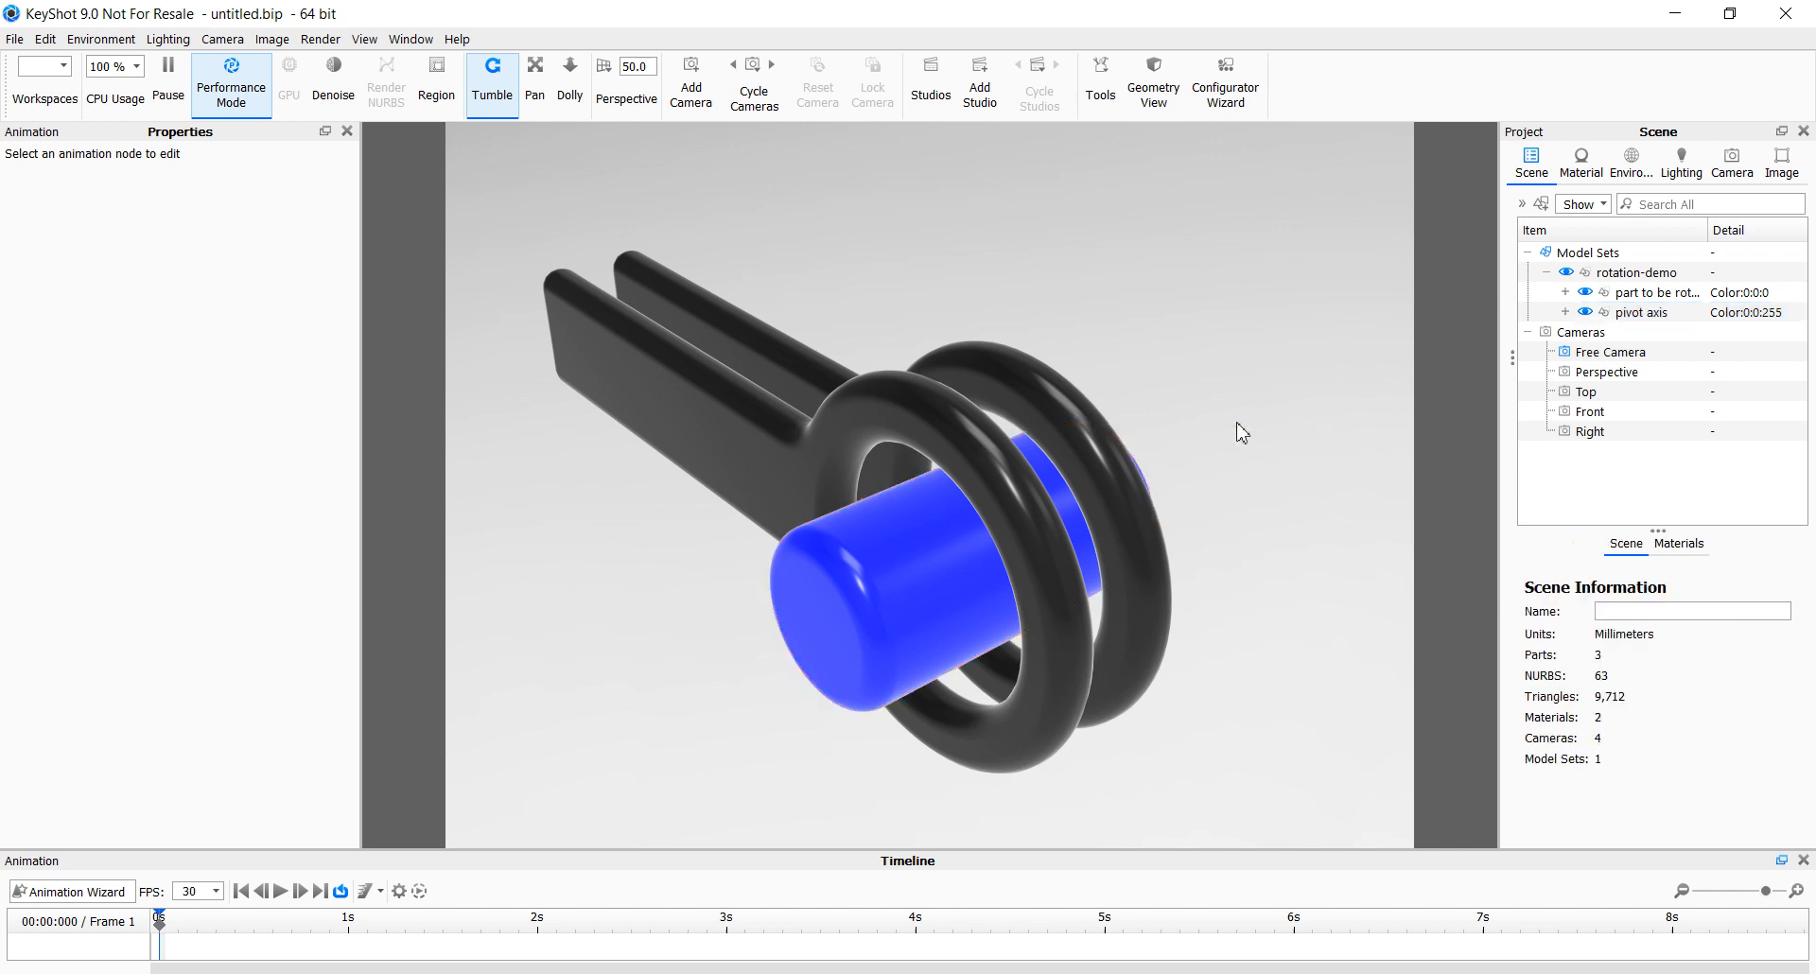
Adjust the viewing angle on the model slightly and close the animation timeline
left_click_drag(1152, 386, 1203, 308)
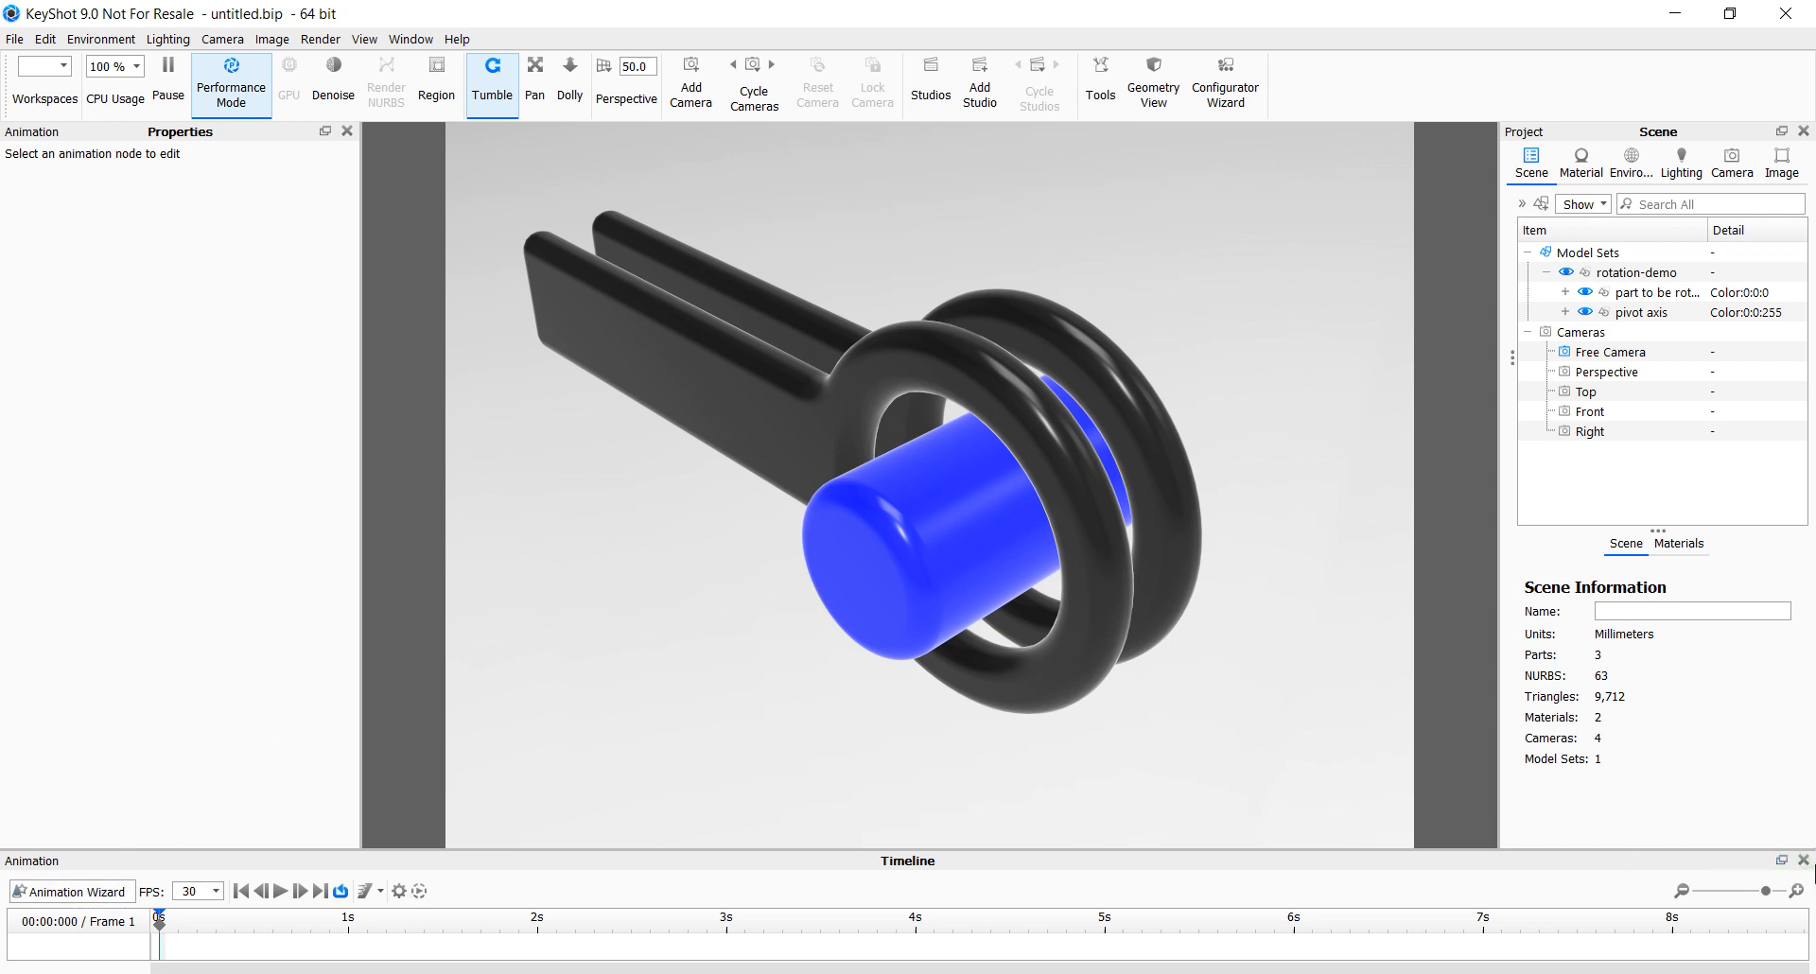
left_click(1802, 860)
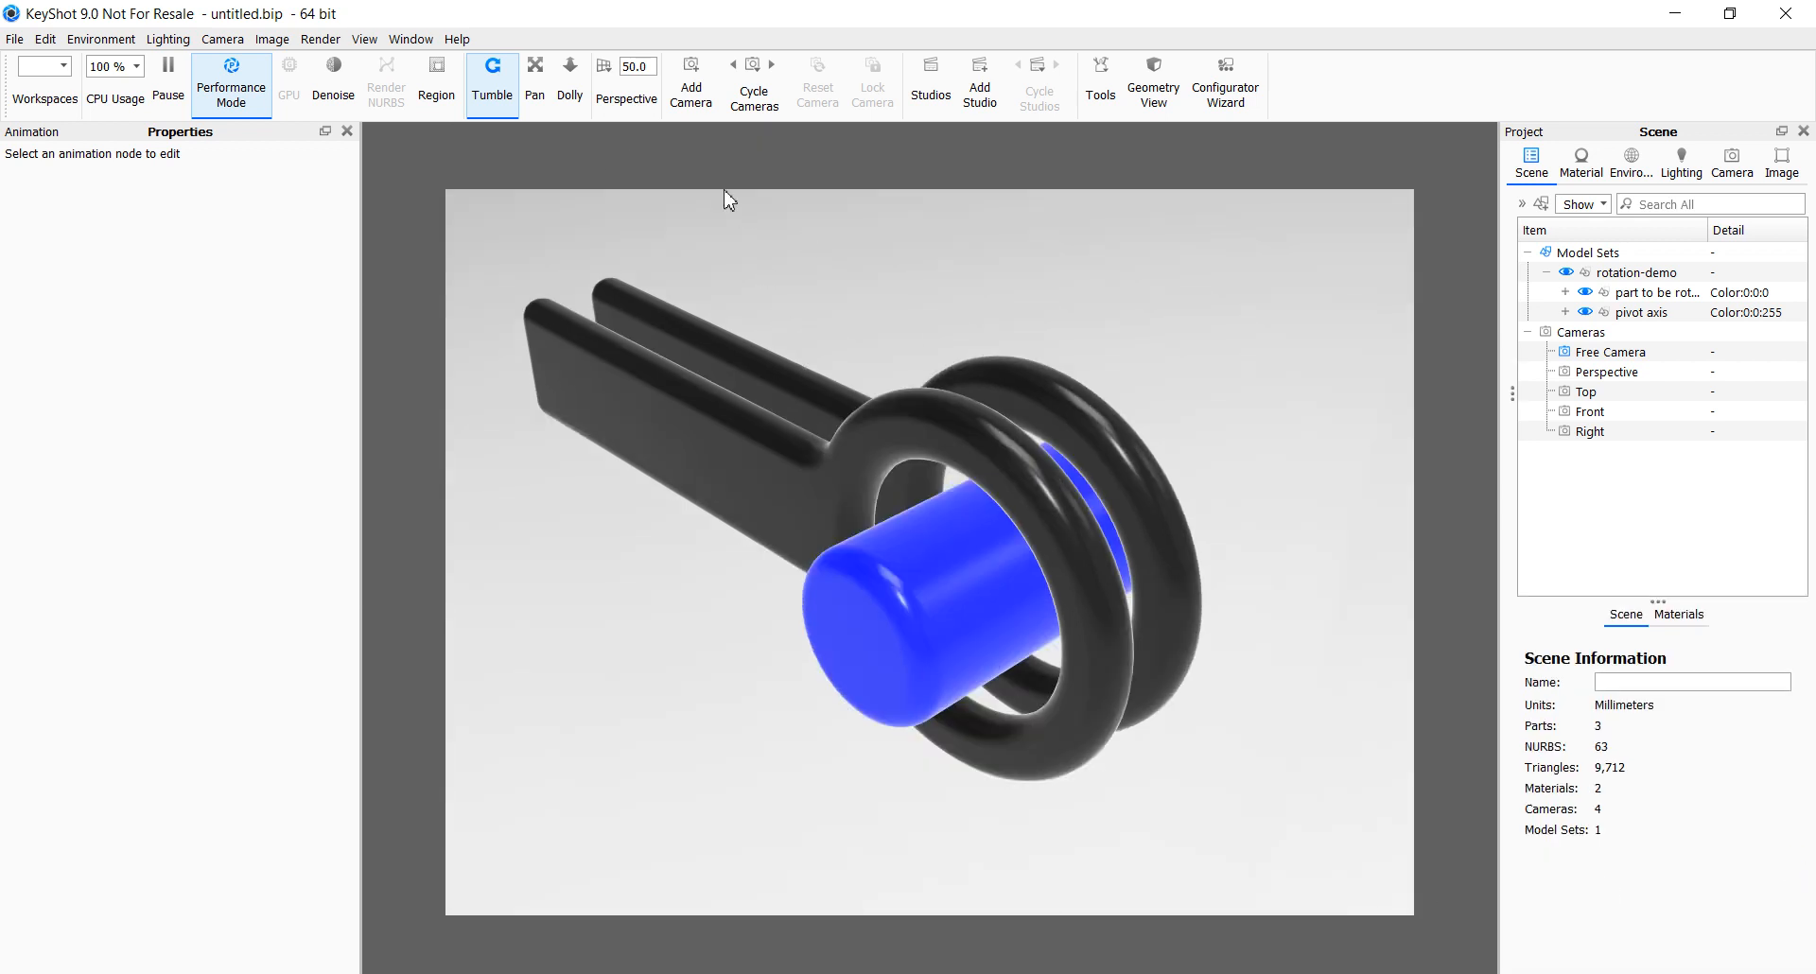
Open the animation timeline
left_click(414, 40)
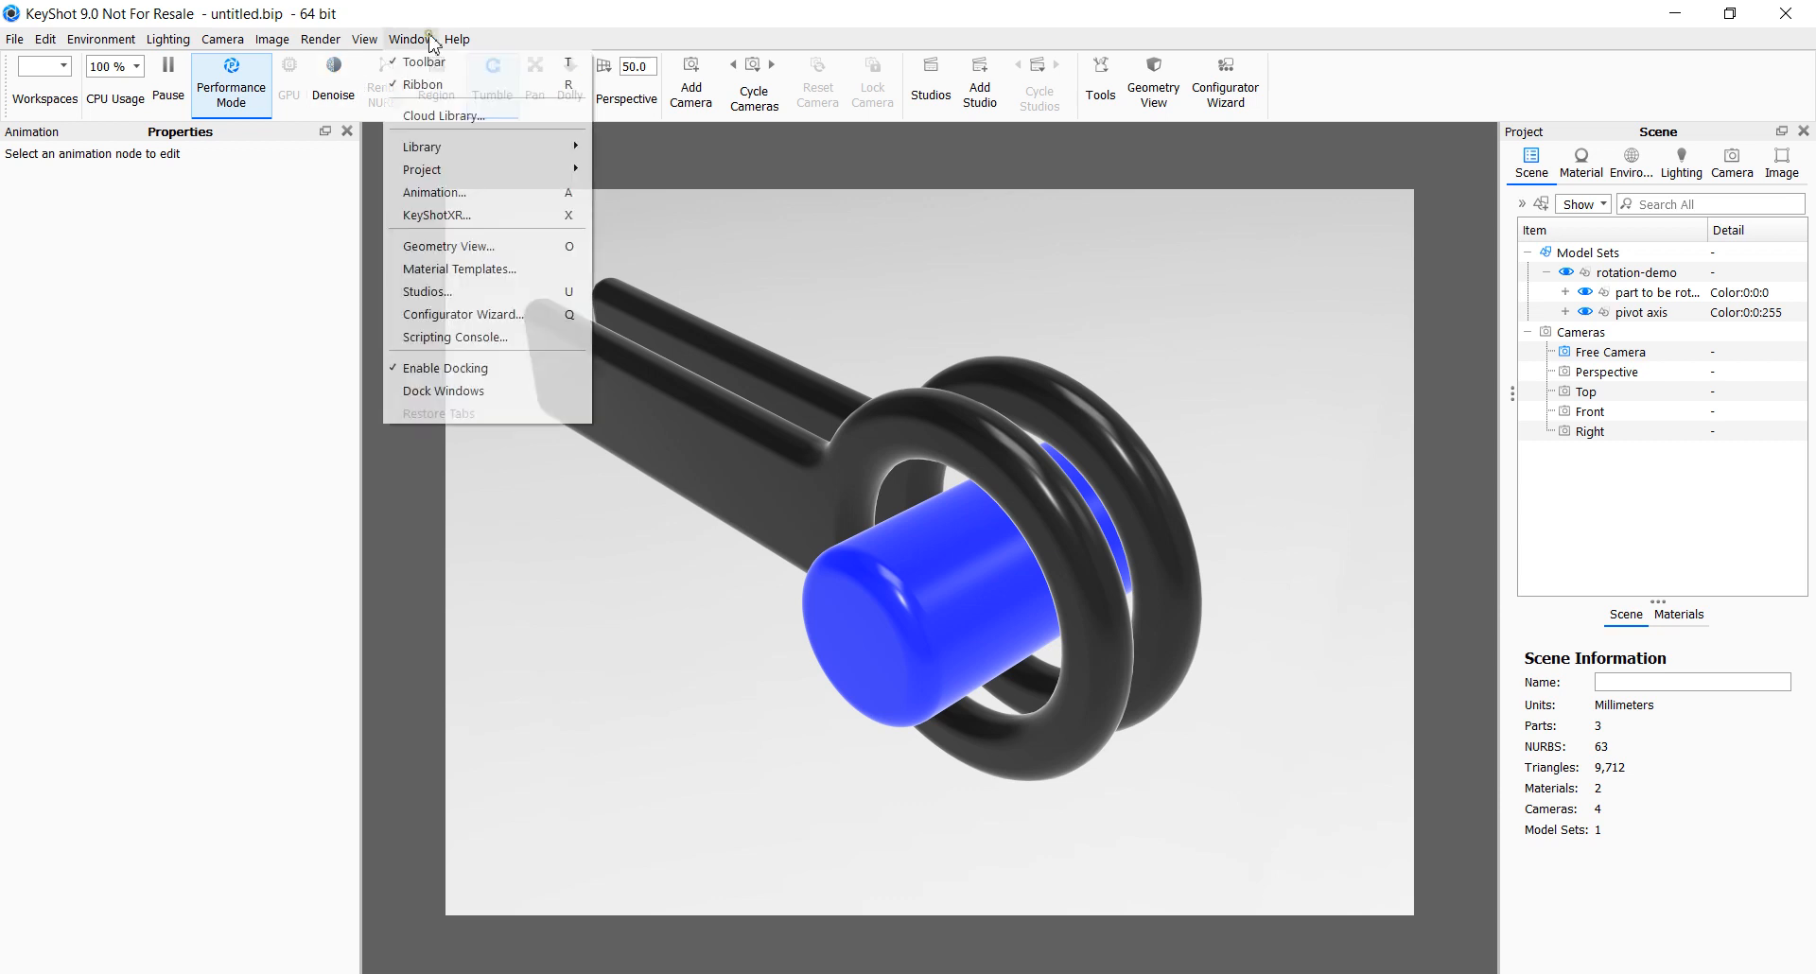
left_click(436, 197)
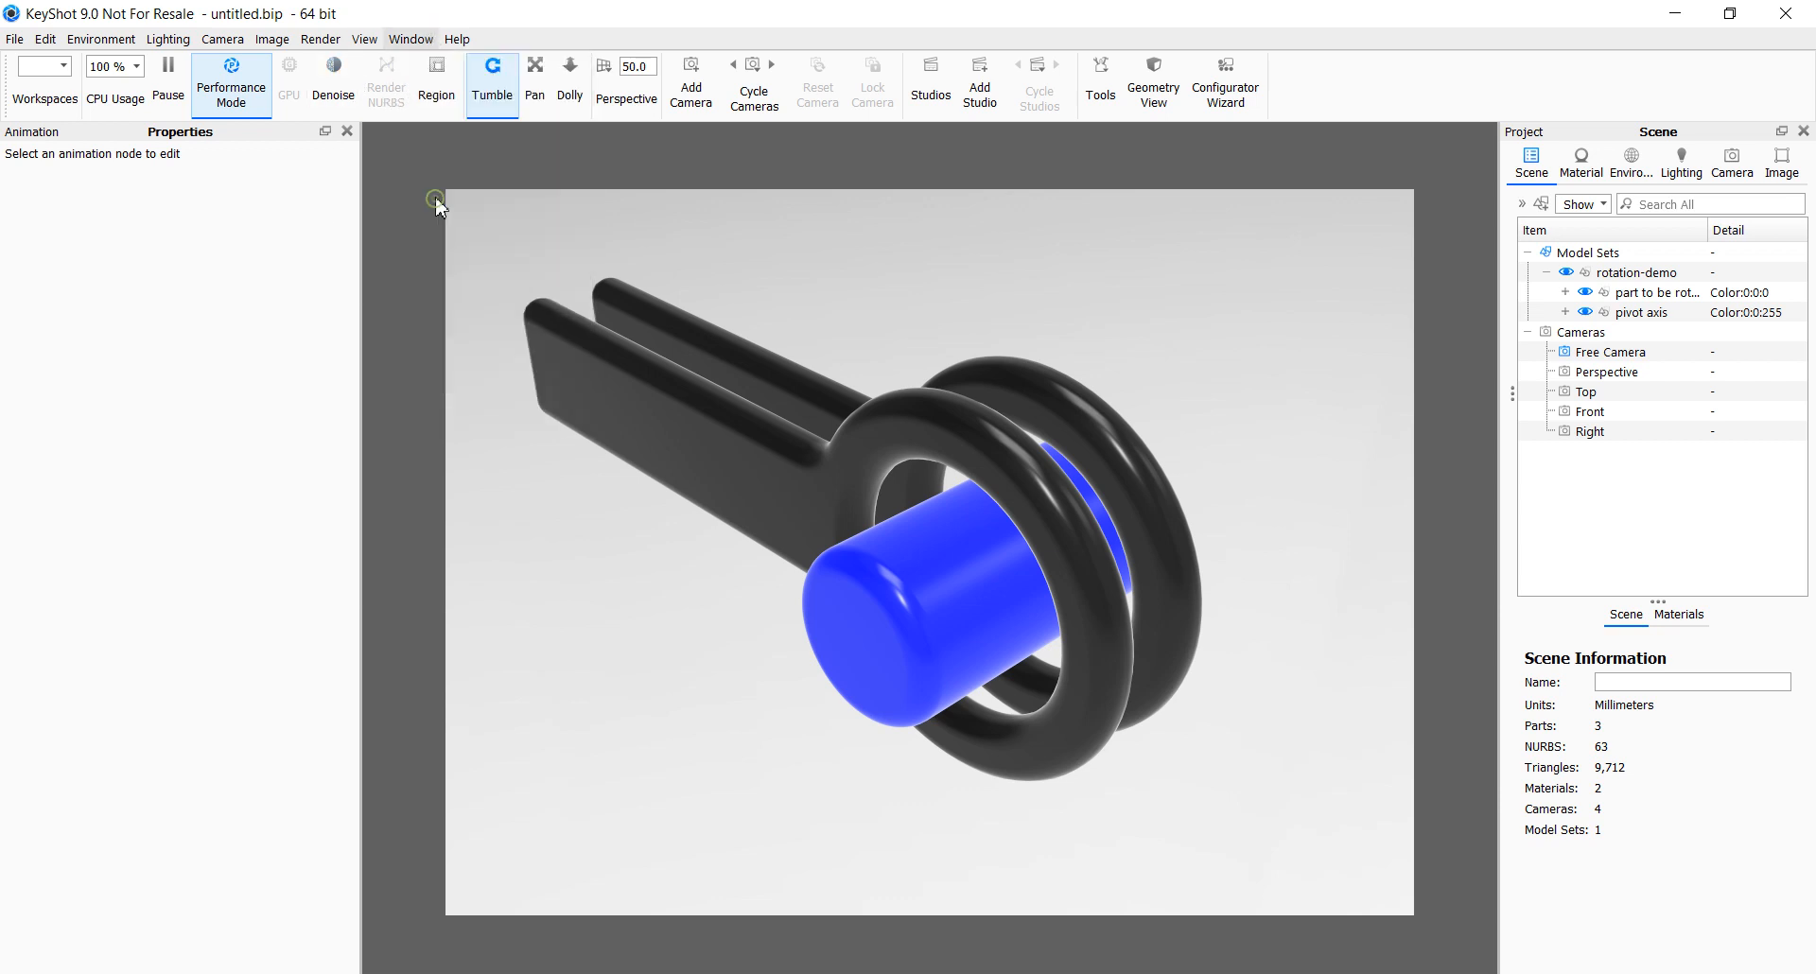
left_click(398, 41)
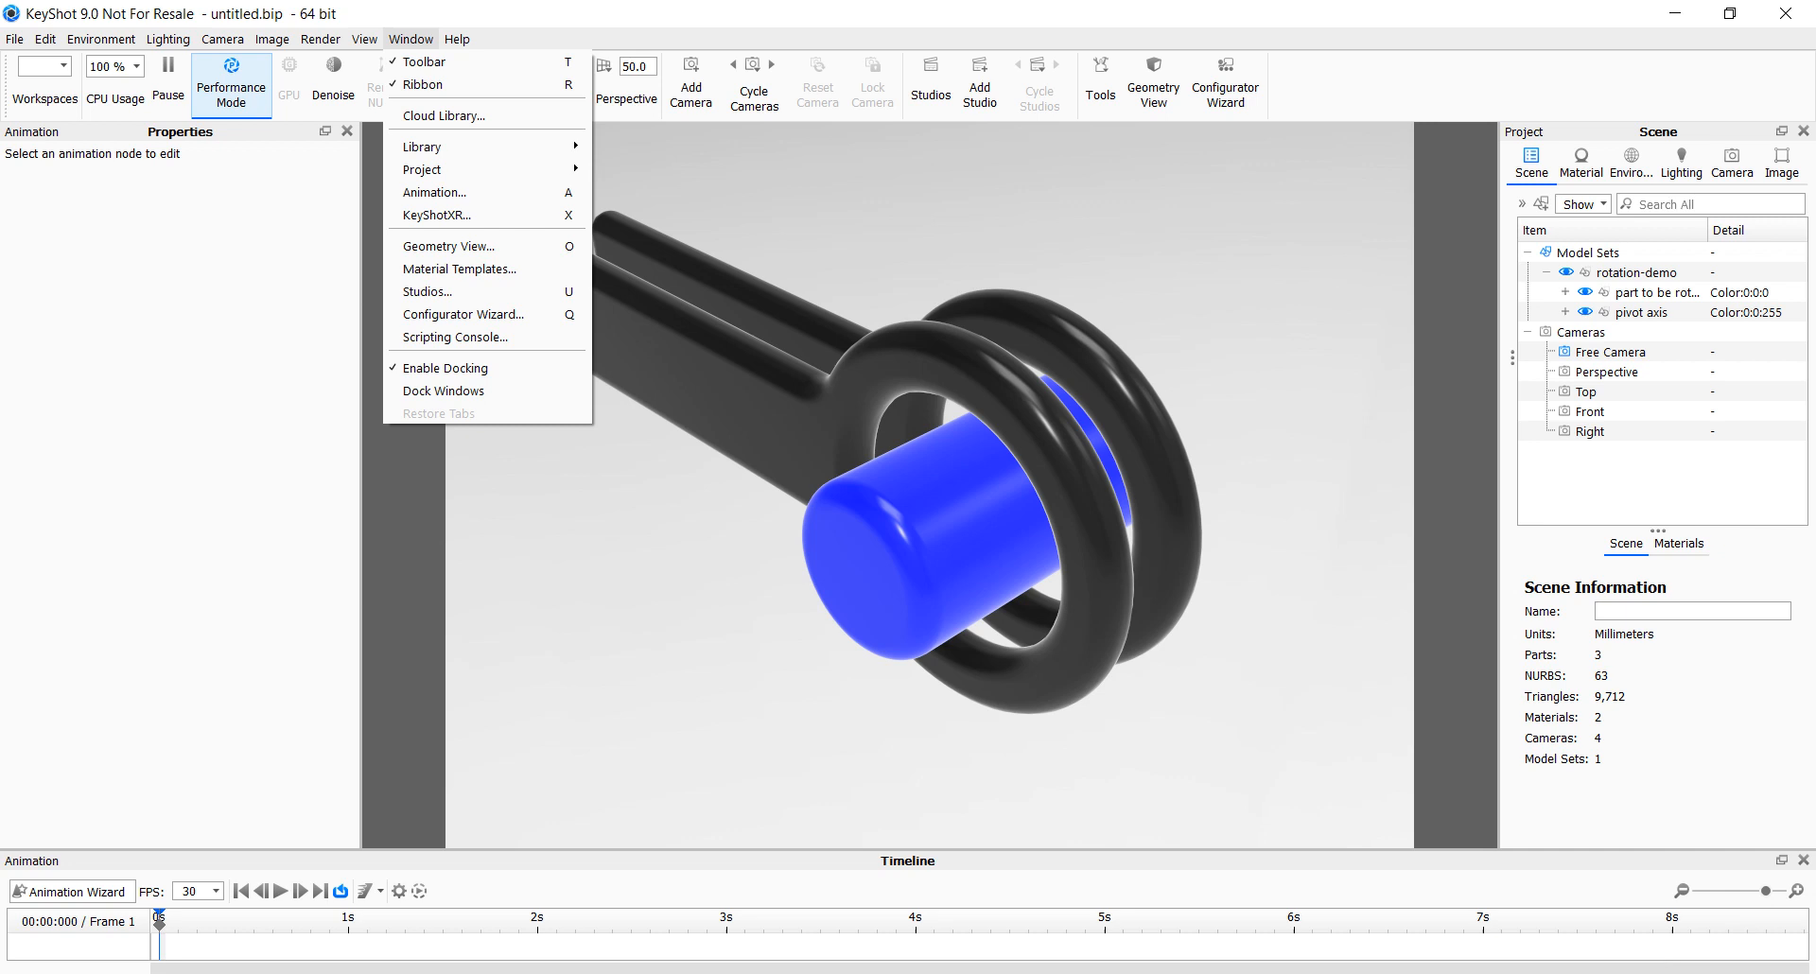
left_click(394, 707)
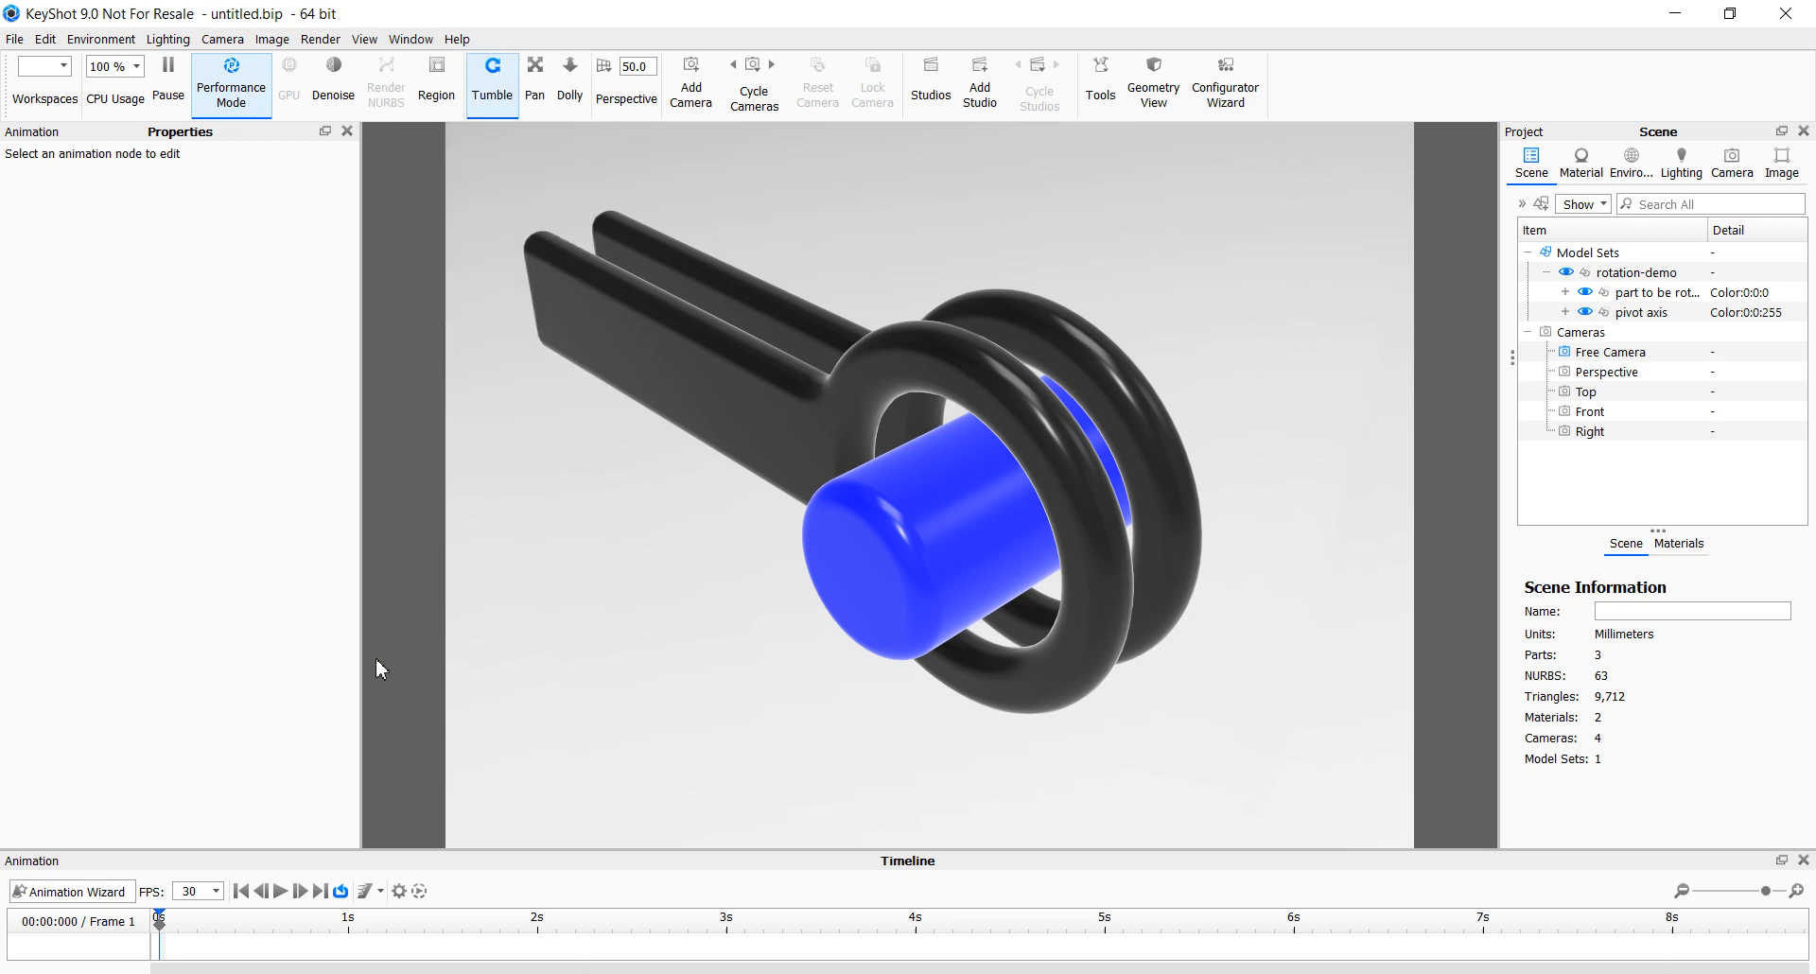
Start a new animation with the Animation Wizard and choose Rotation as the model/part animation type
left_click(84, 893)
left_click_drag(924, 205, 382, 229)
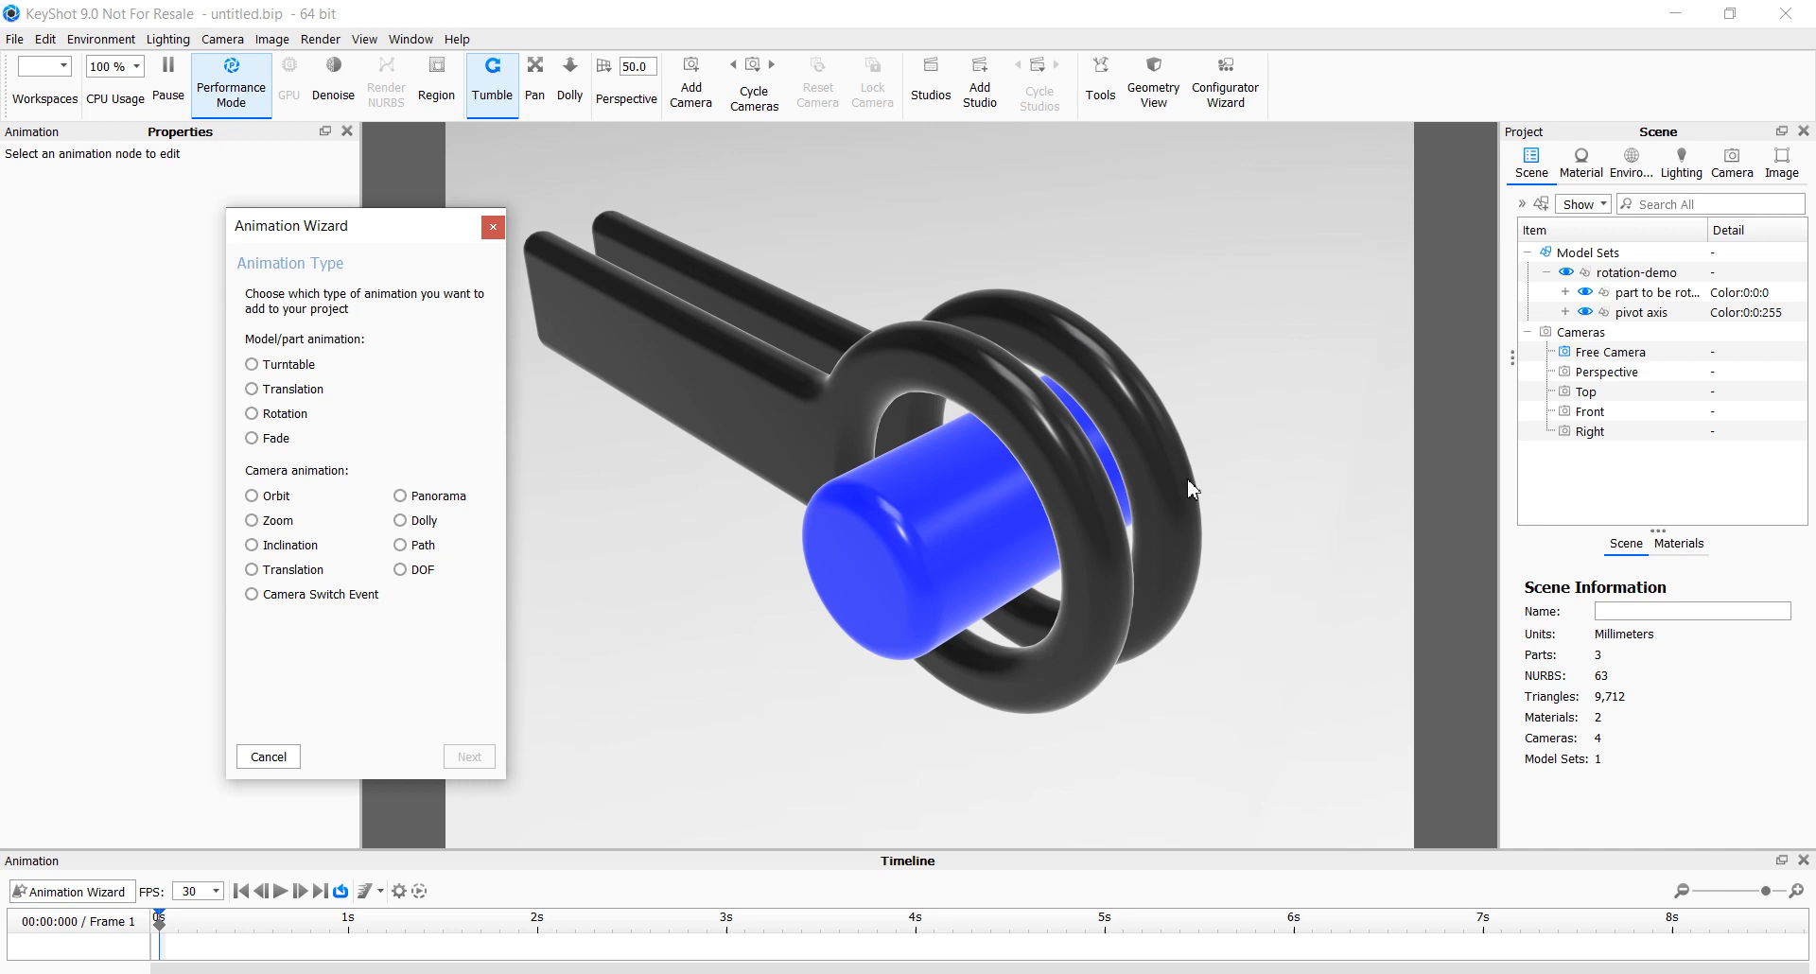
left_click_drag(405, 245, 385, 234)
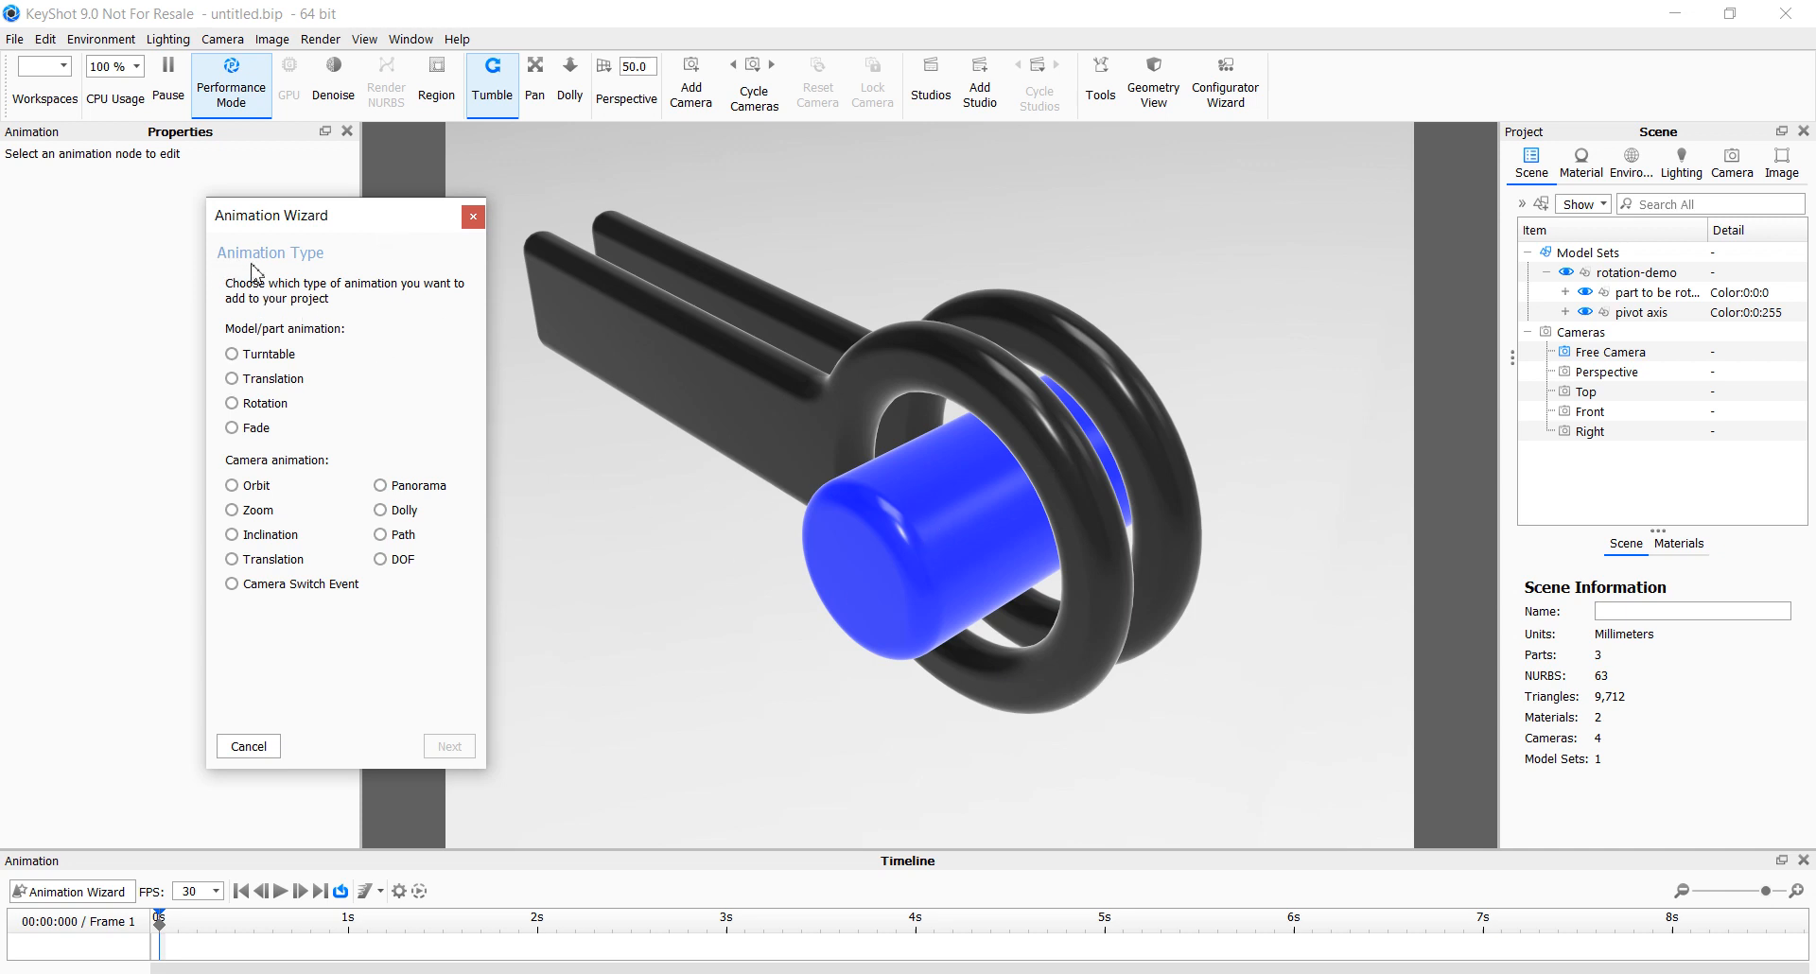
left_click(237, 404)
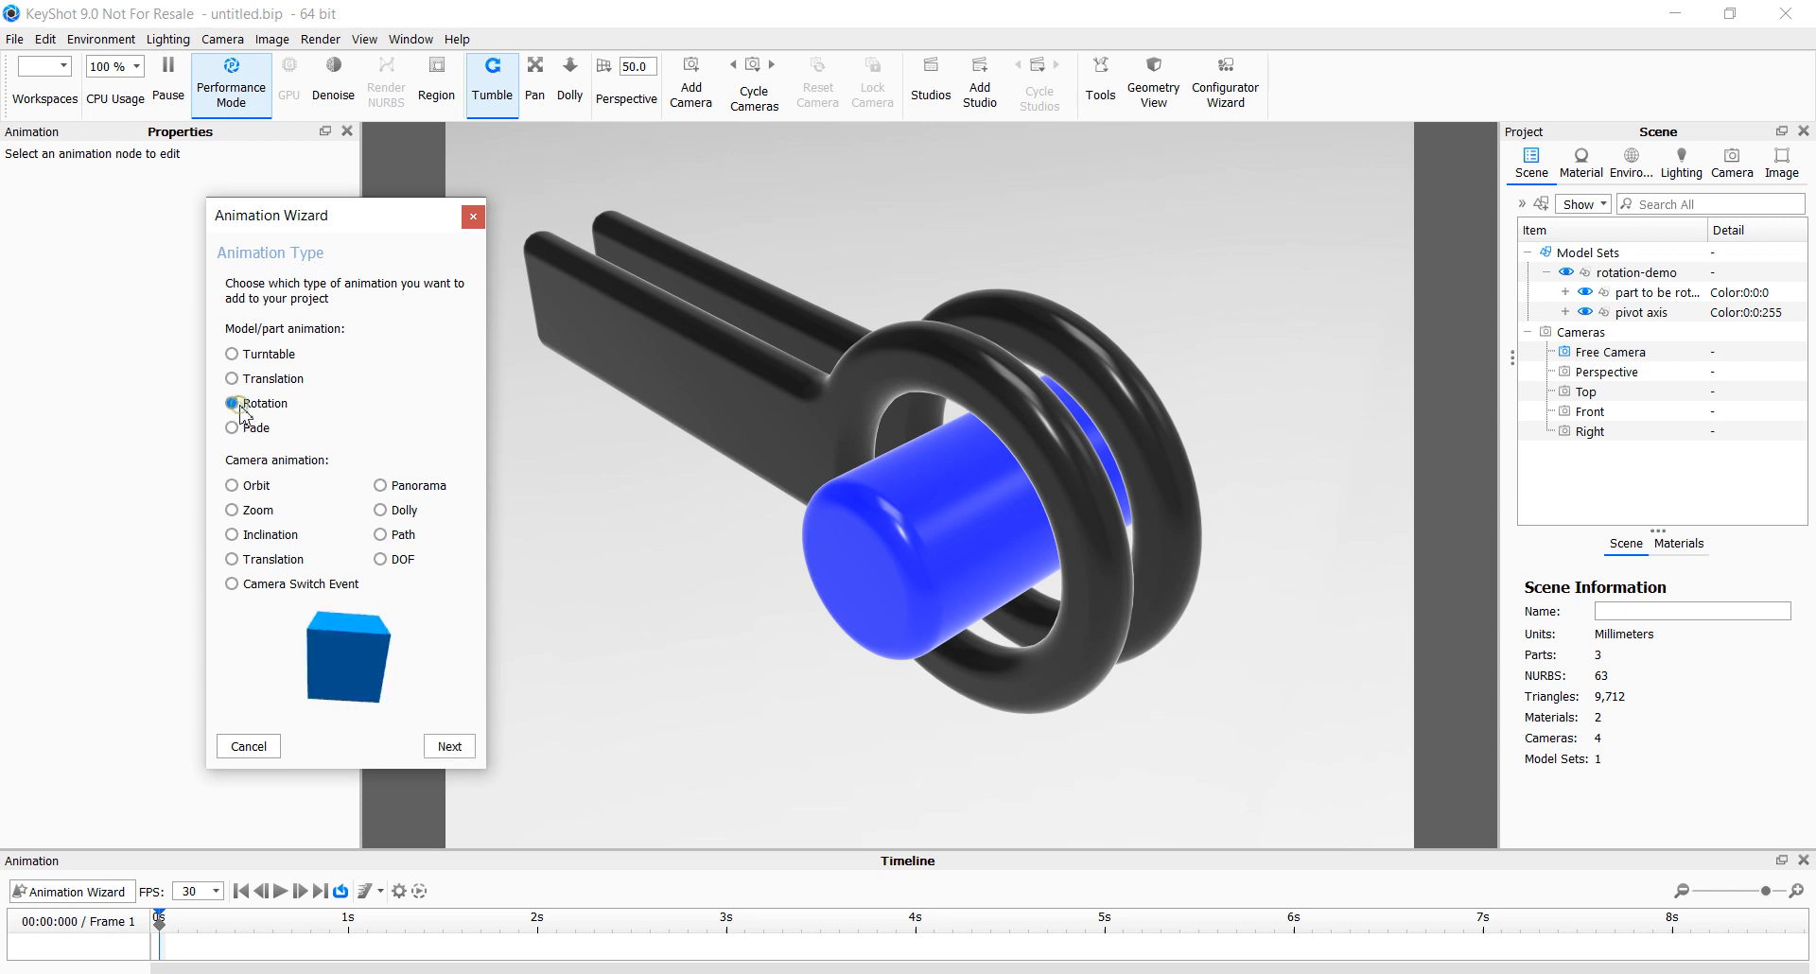
left_click(452, 747)
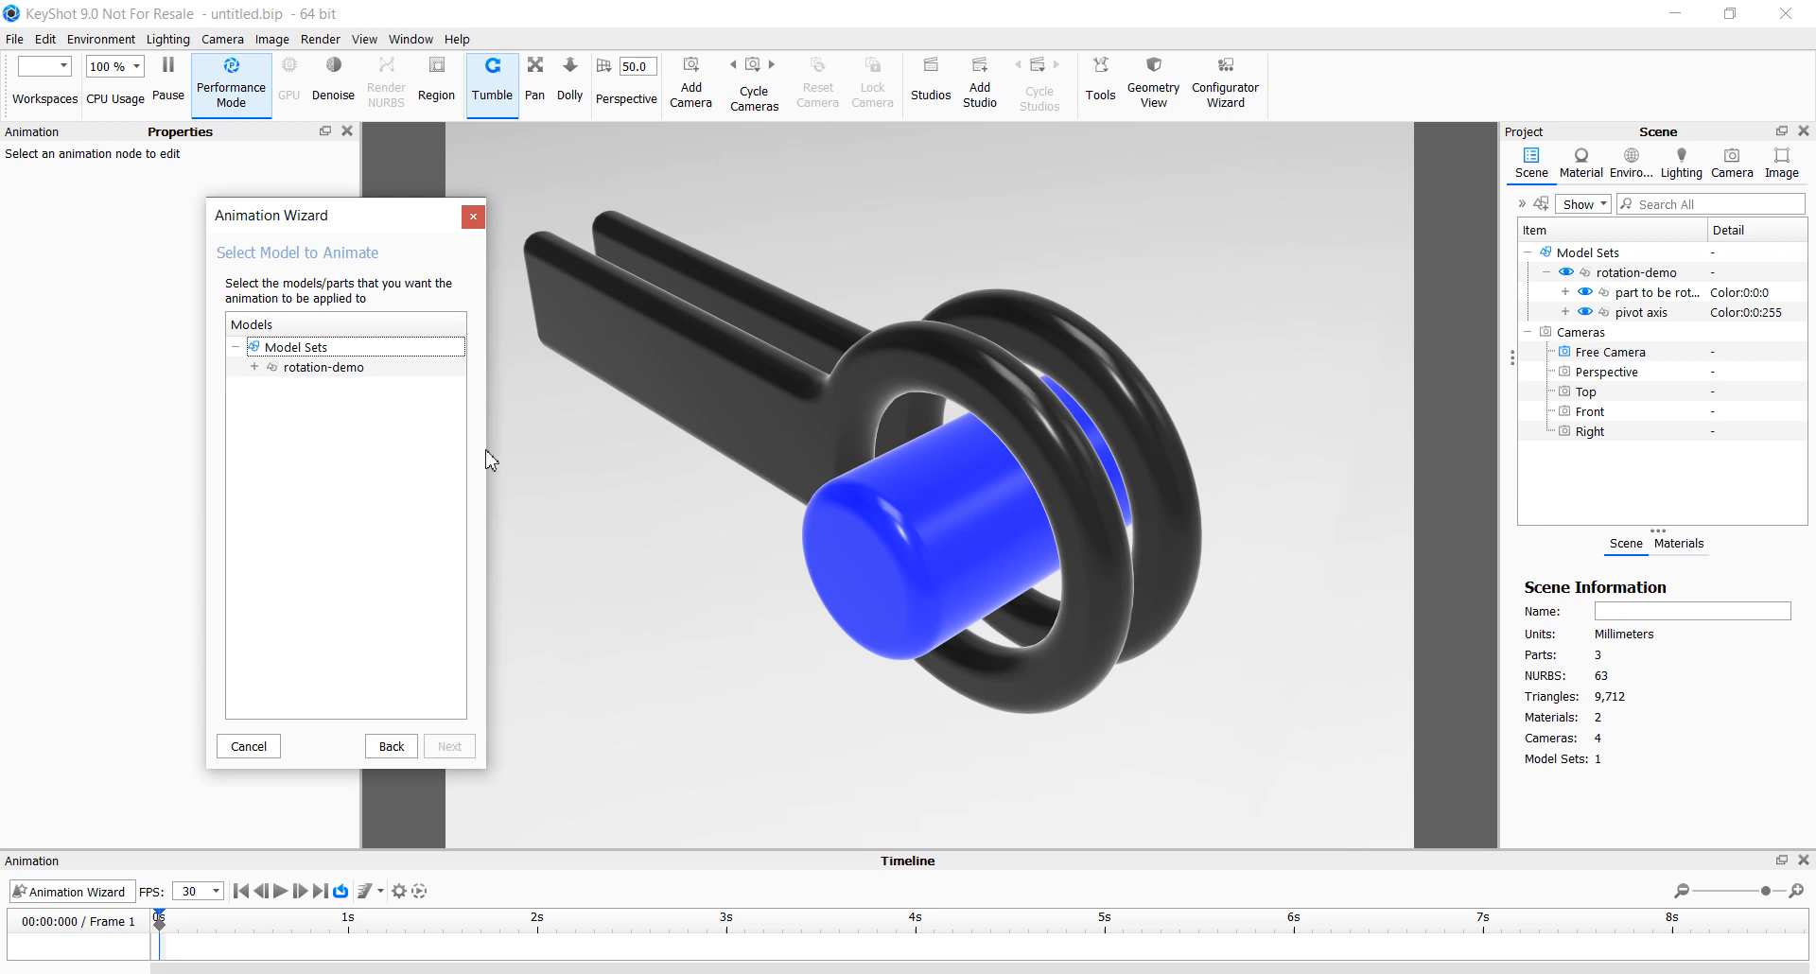
Choose the "part to be rotated" group inside rotation-demo as the model to animate
left_click_drag(373, 217, 336, 210)
left_click(331, 356)
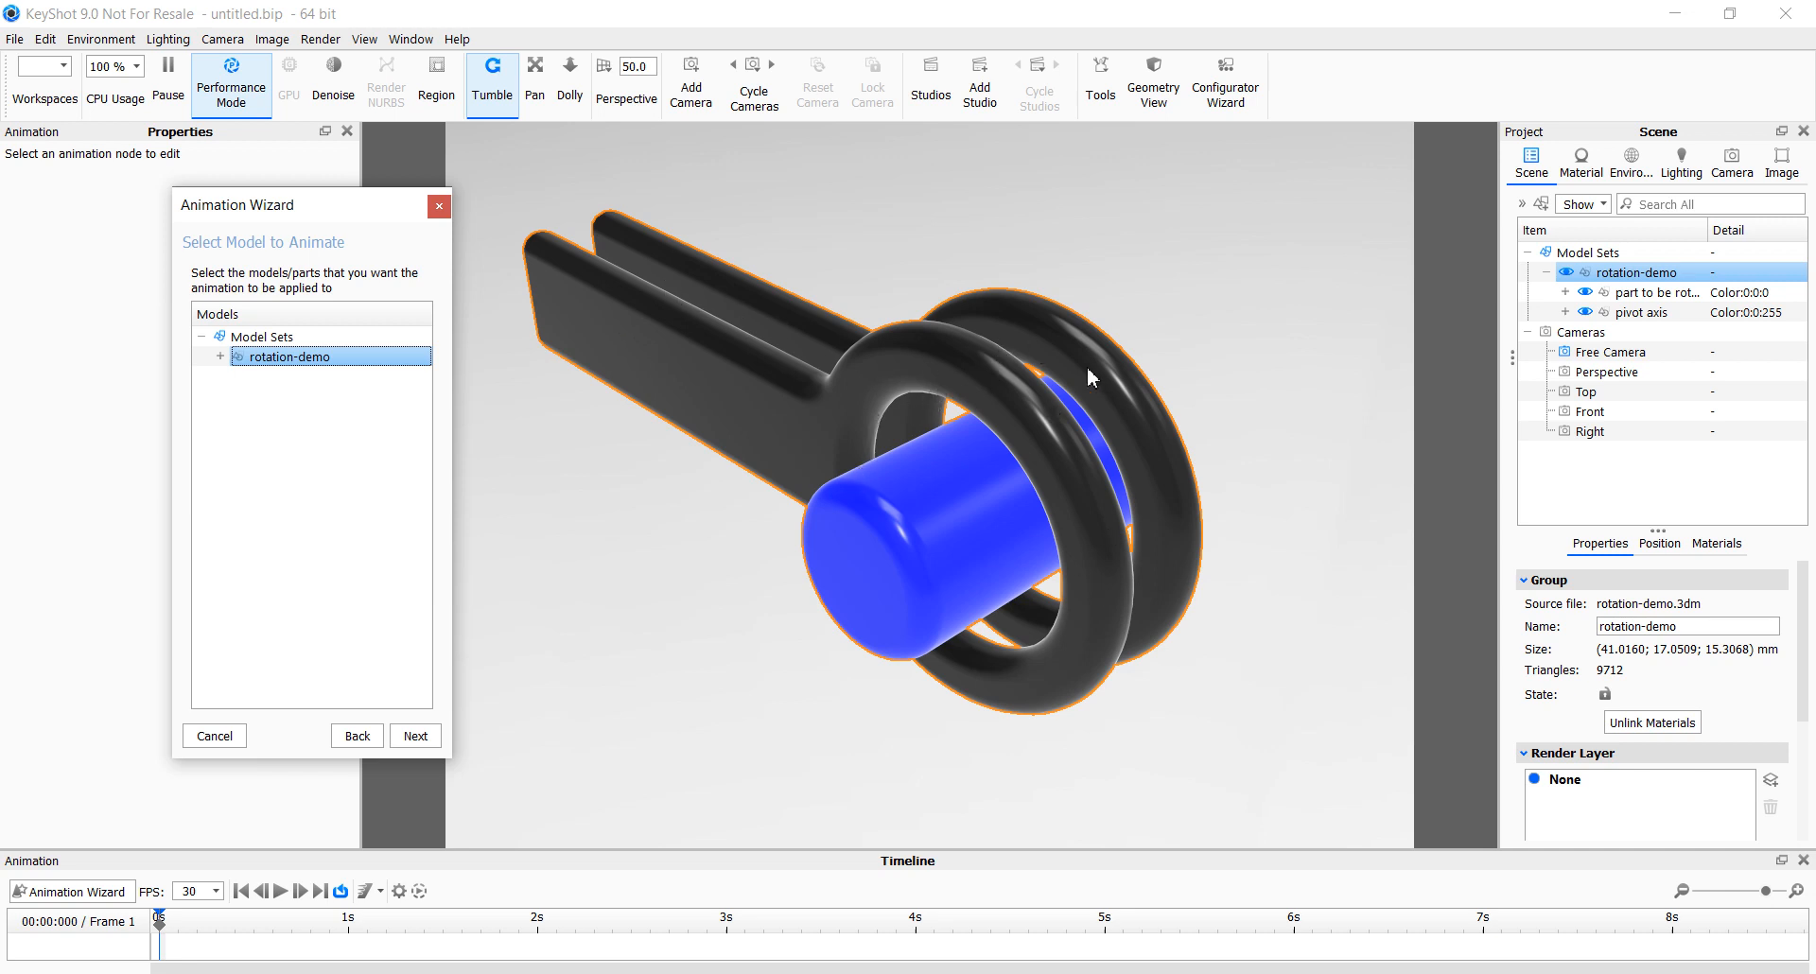
left_click(220, 357)
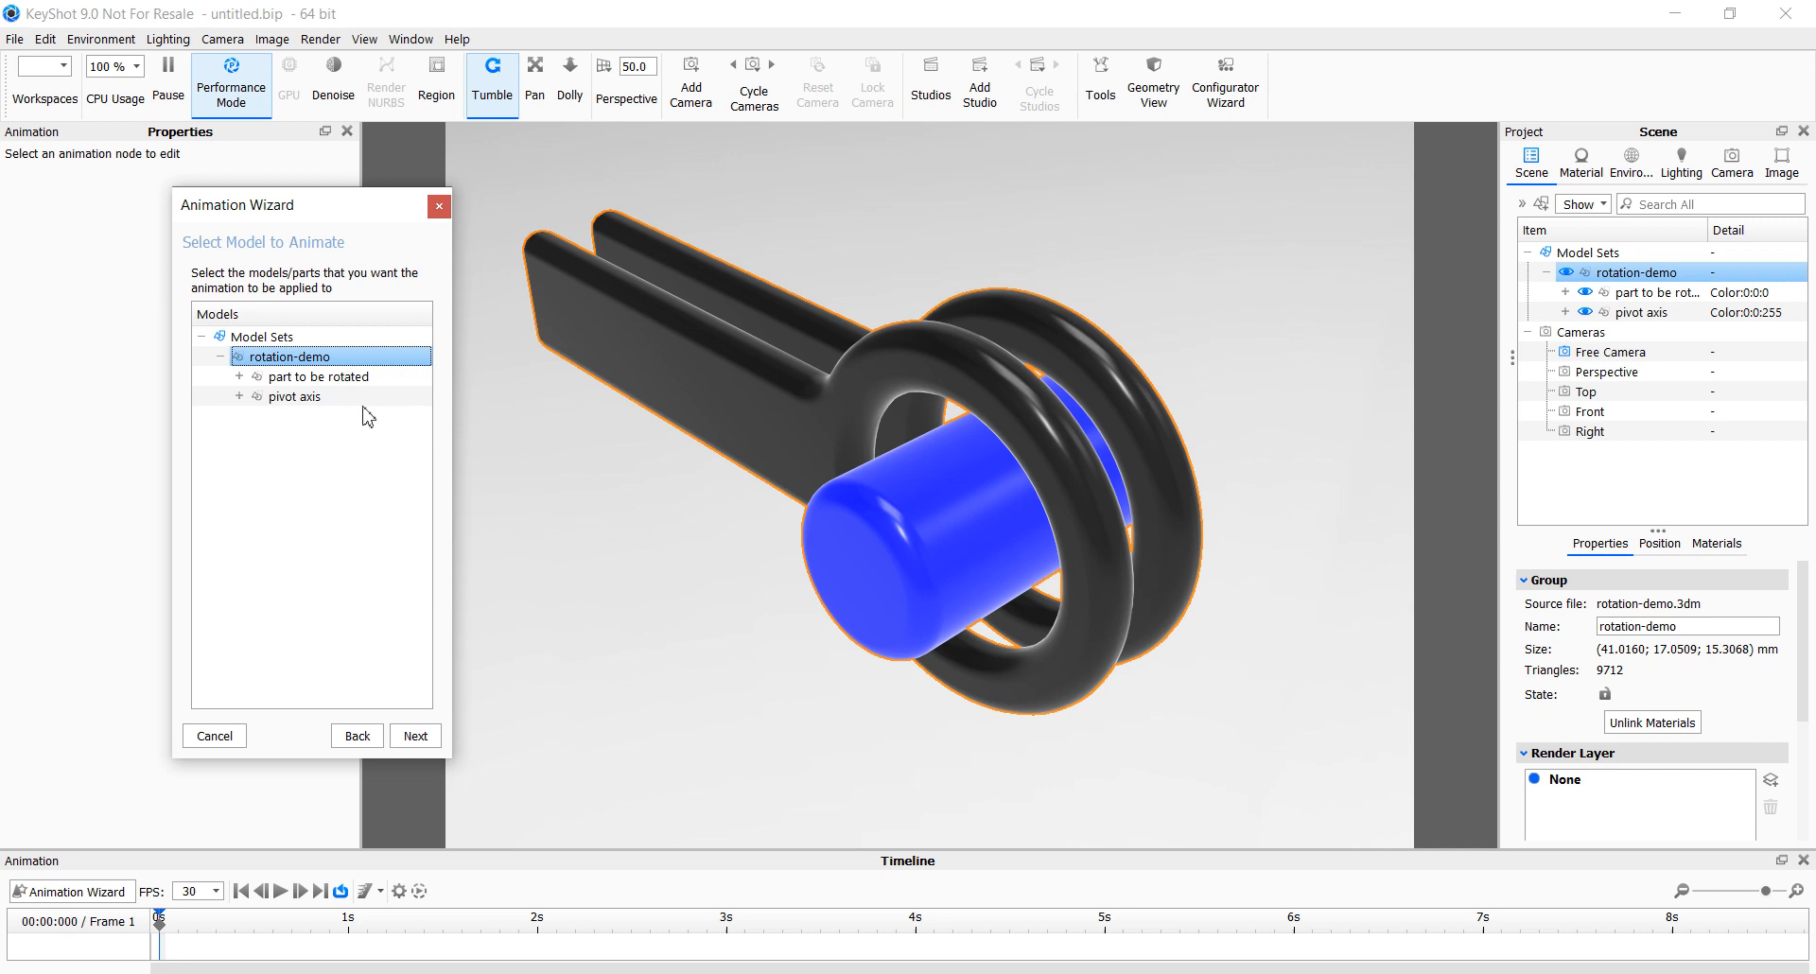
left_click(312, 378)
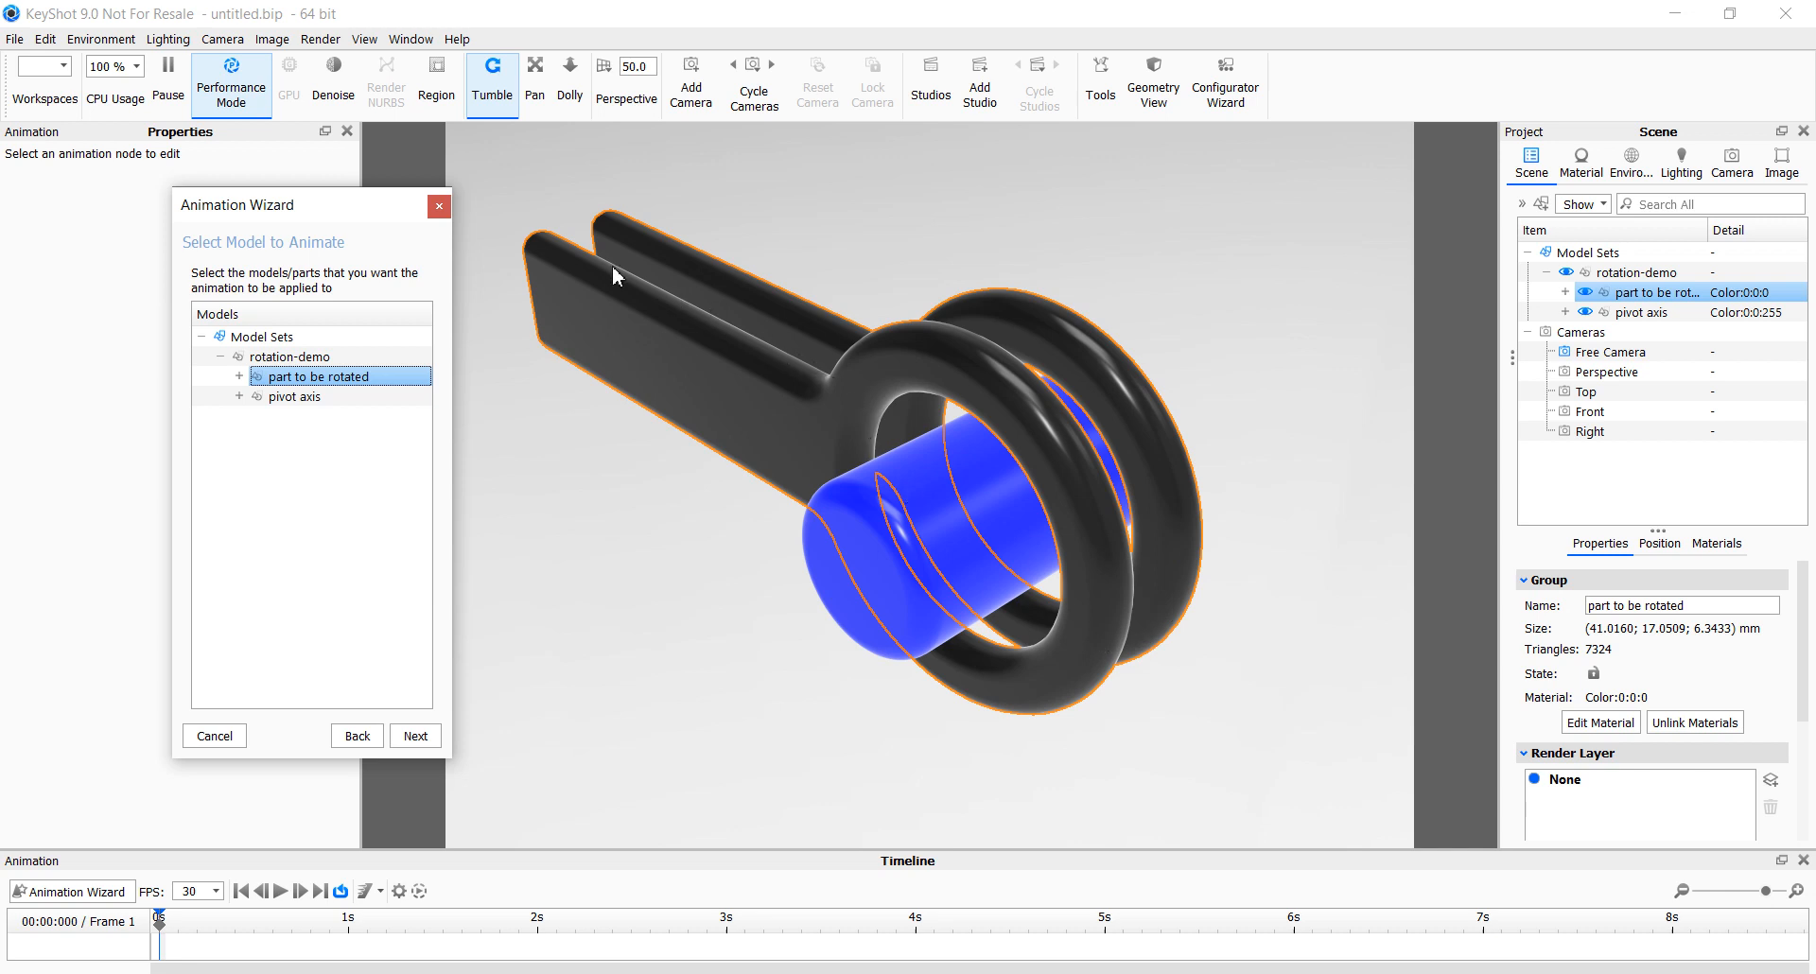
left_click(418, 736)
Finish the rotation animation with a duration of 6 s and play it to preview the motion
left_click_drag(373, 210, 393, 191)
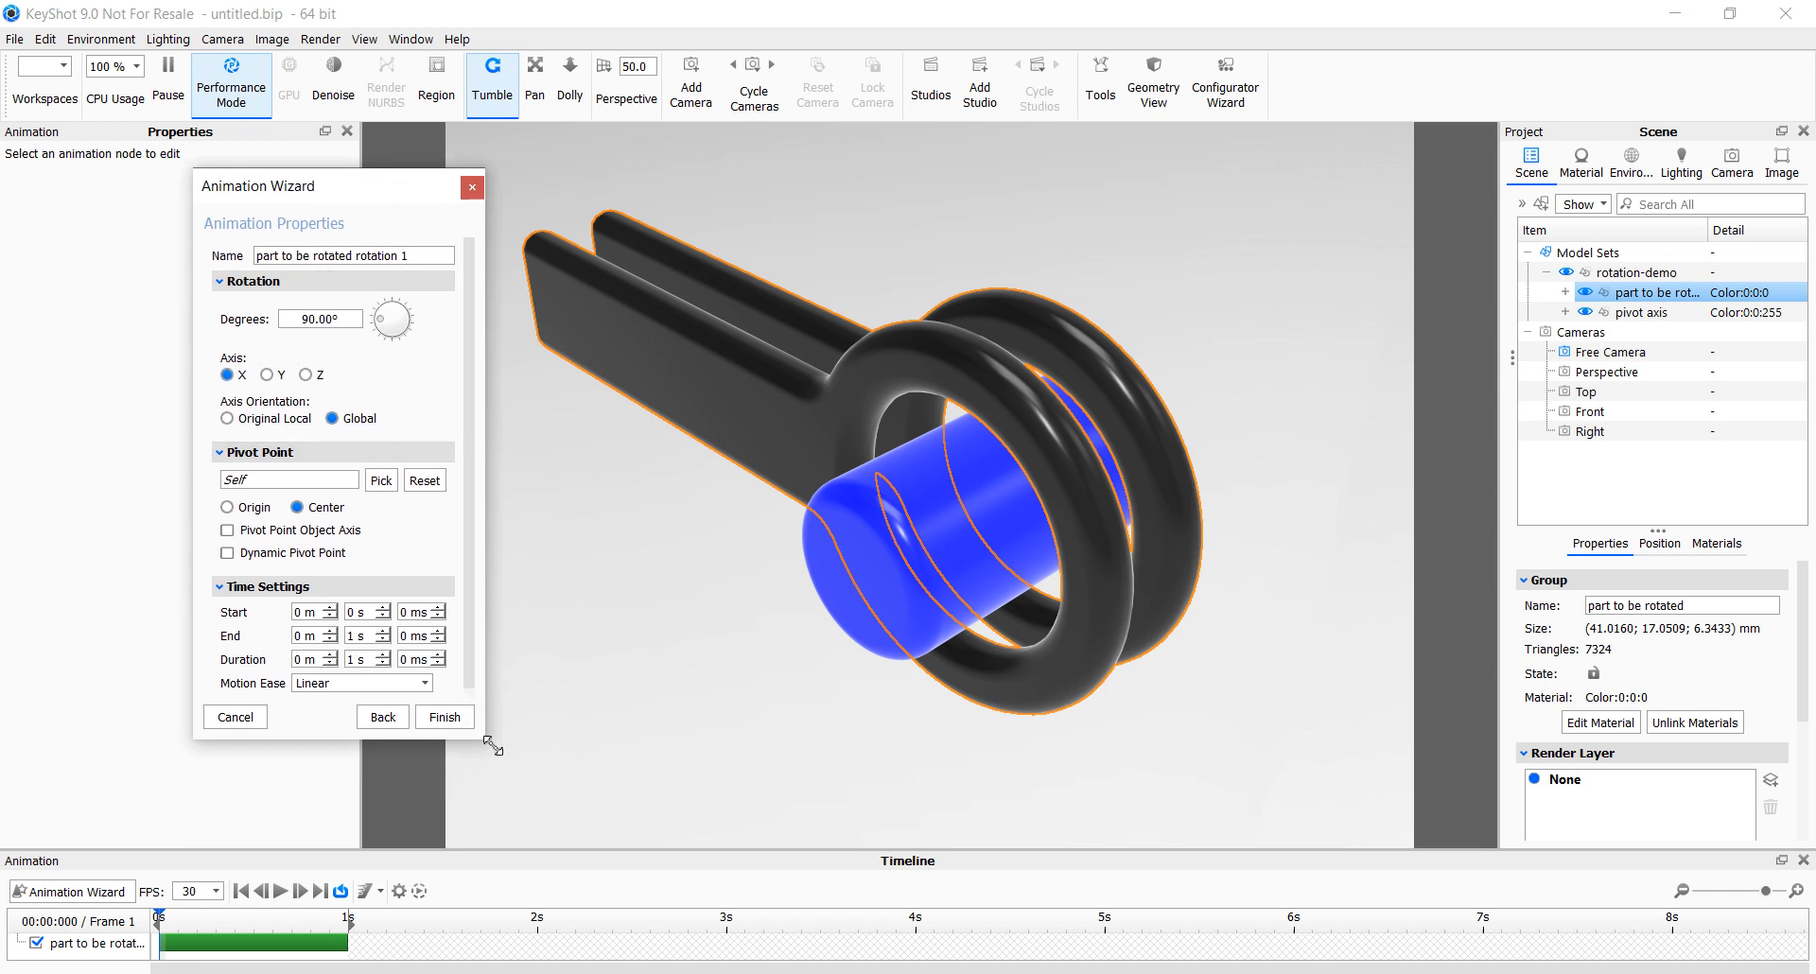
left_click_drag(493, 748, 618, 801)
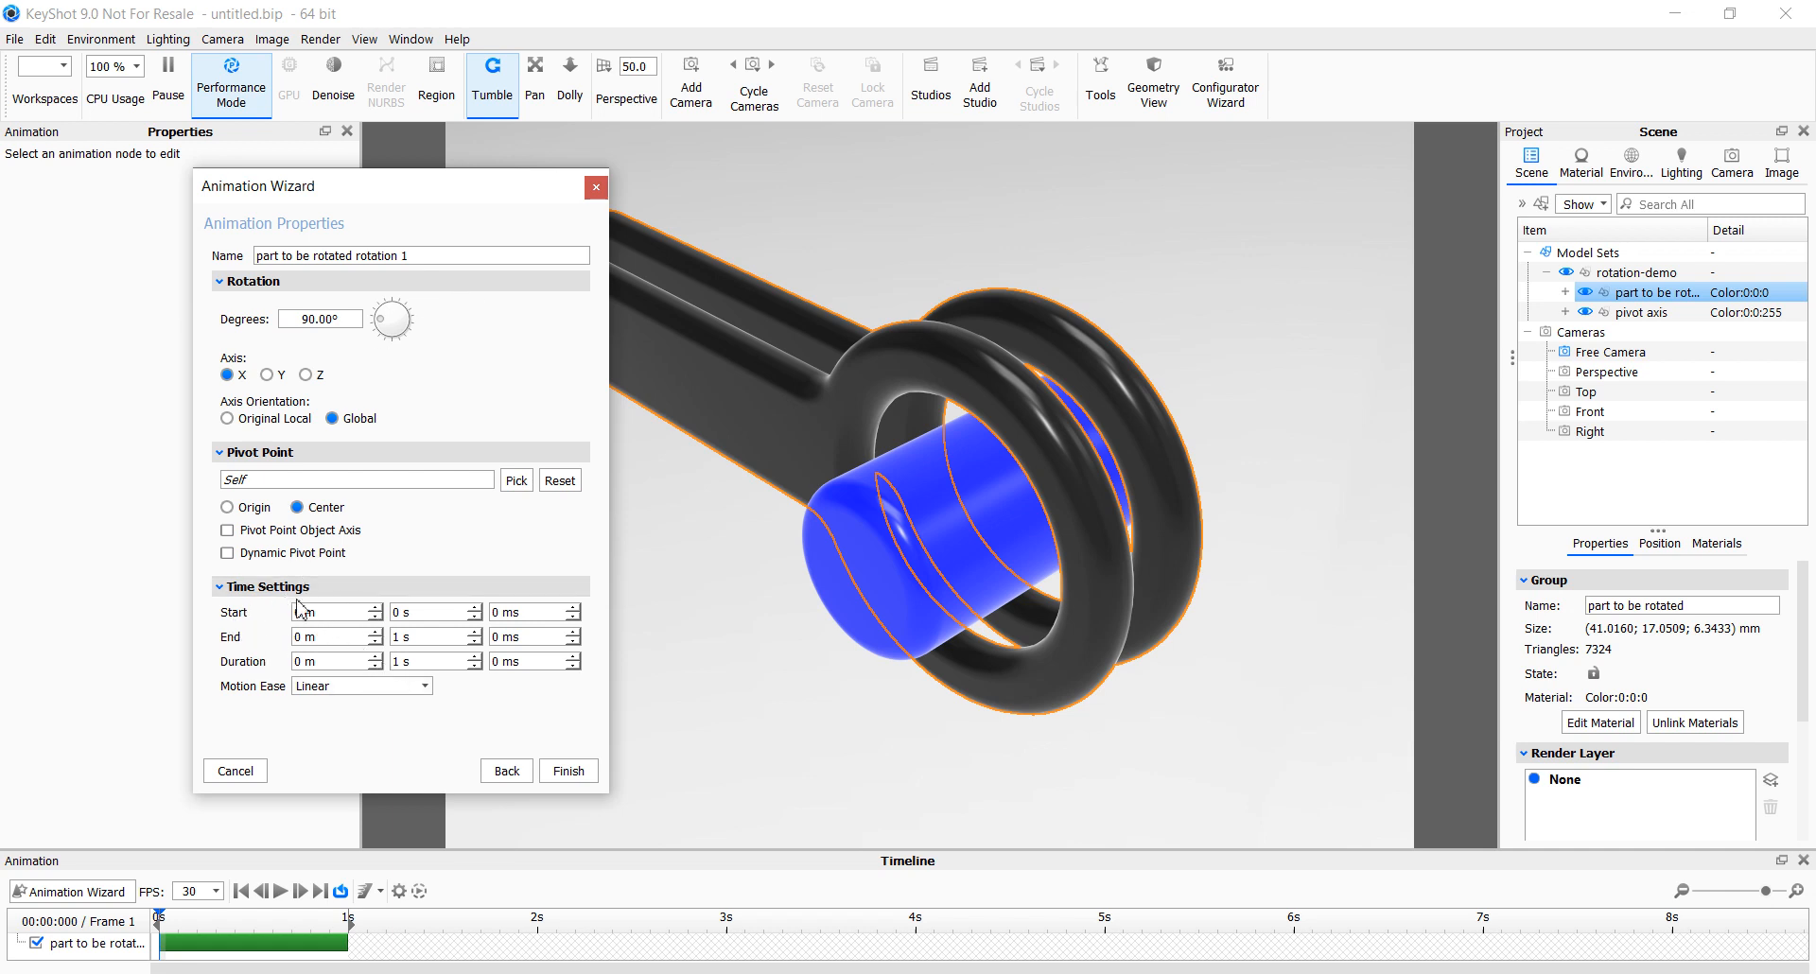
double_click(405, 663)
left_click(568, 771)
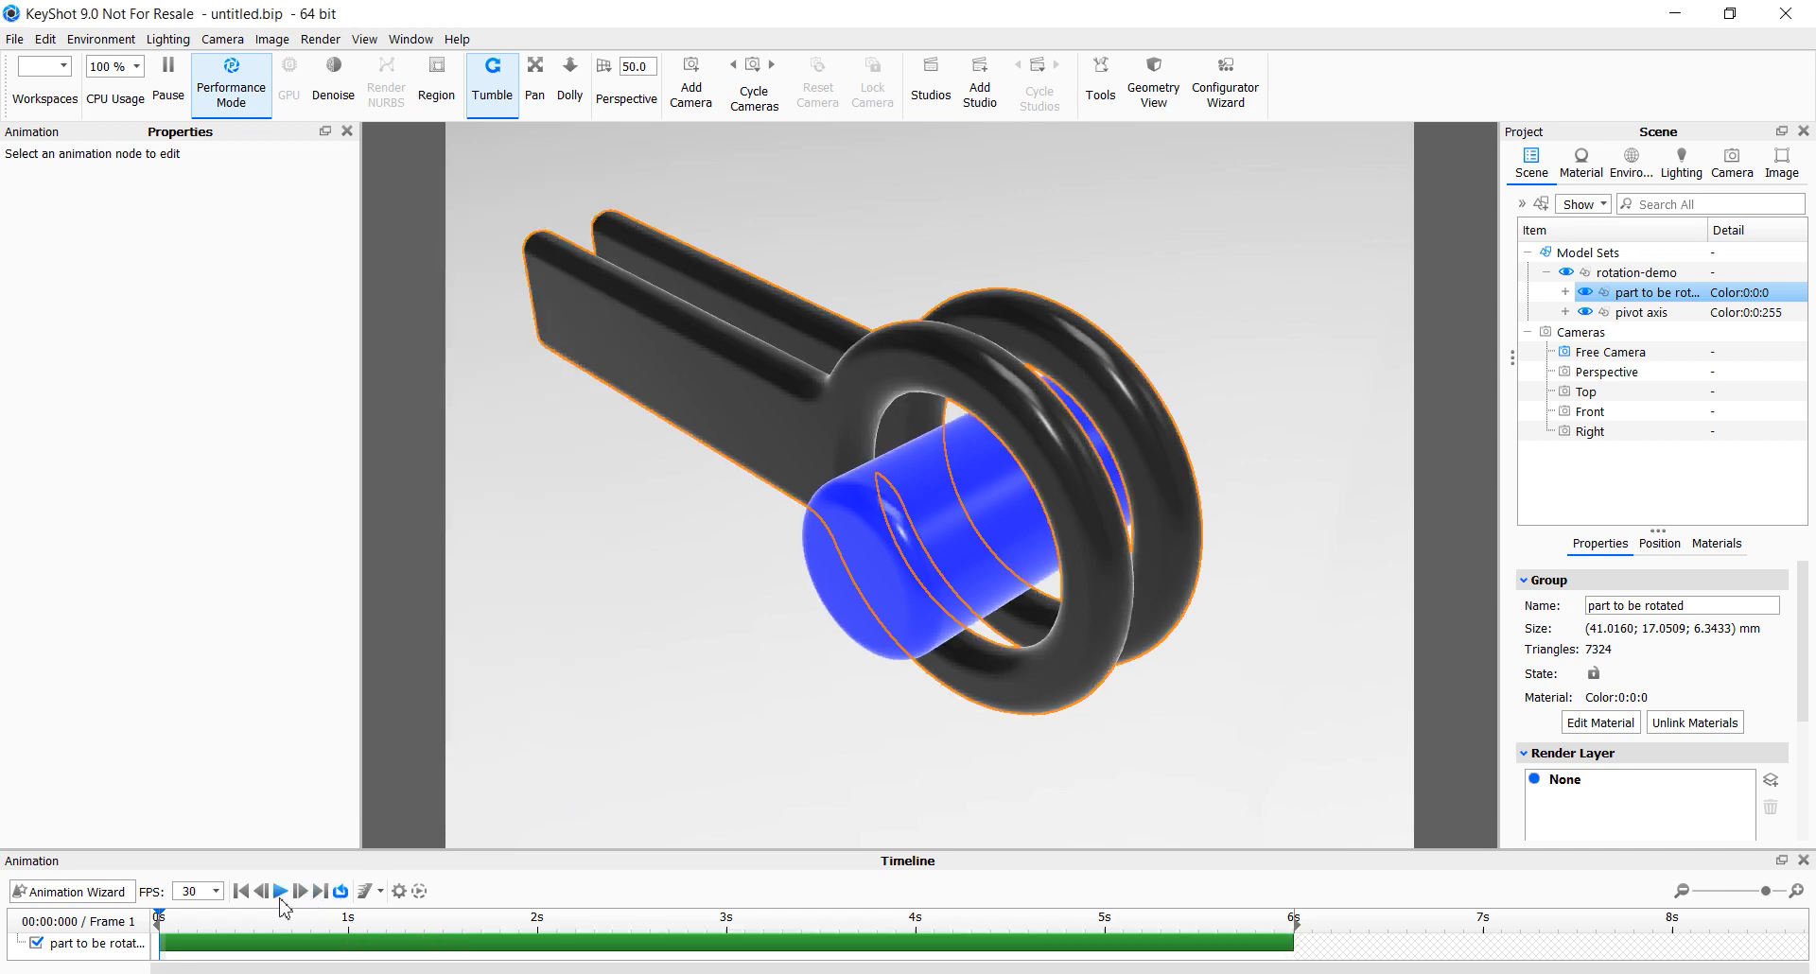
left_click(280, 891)
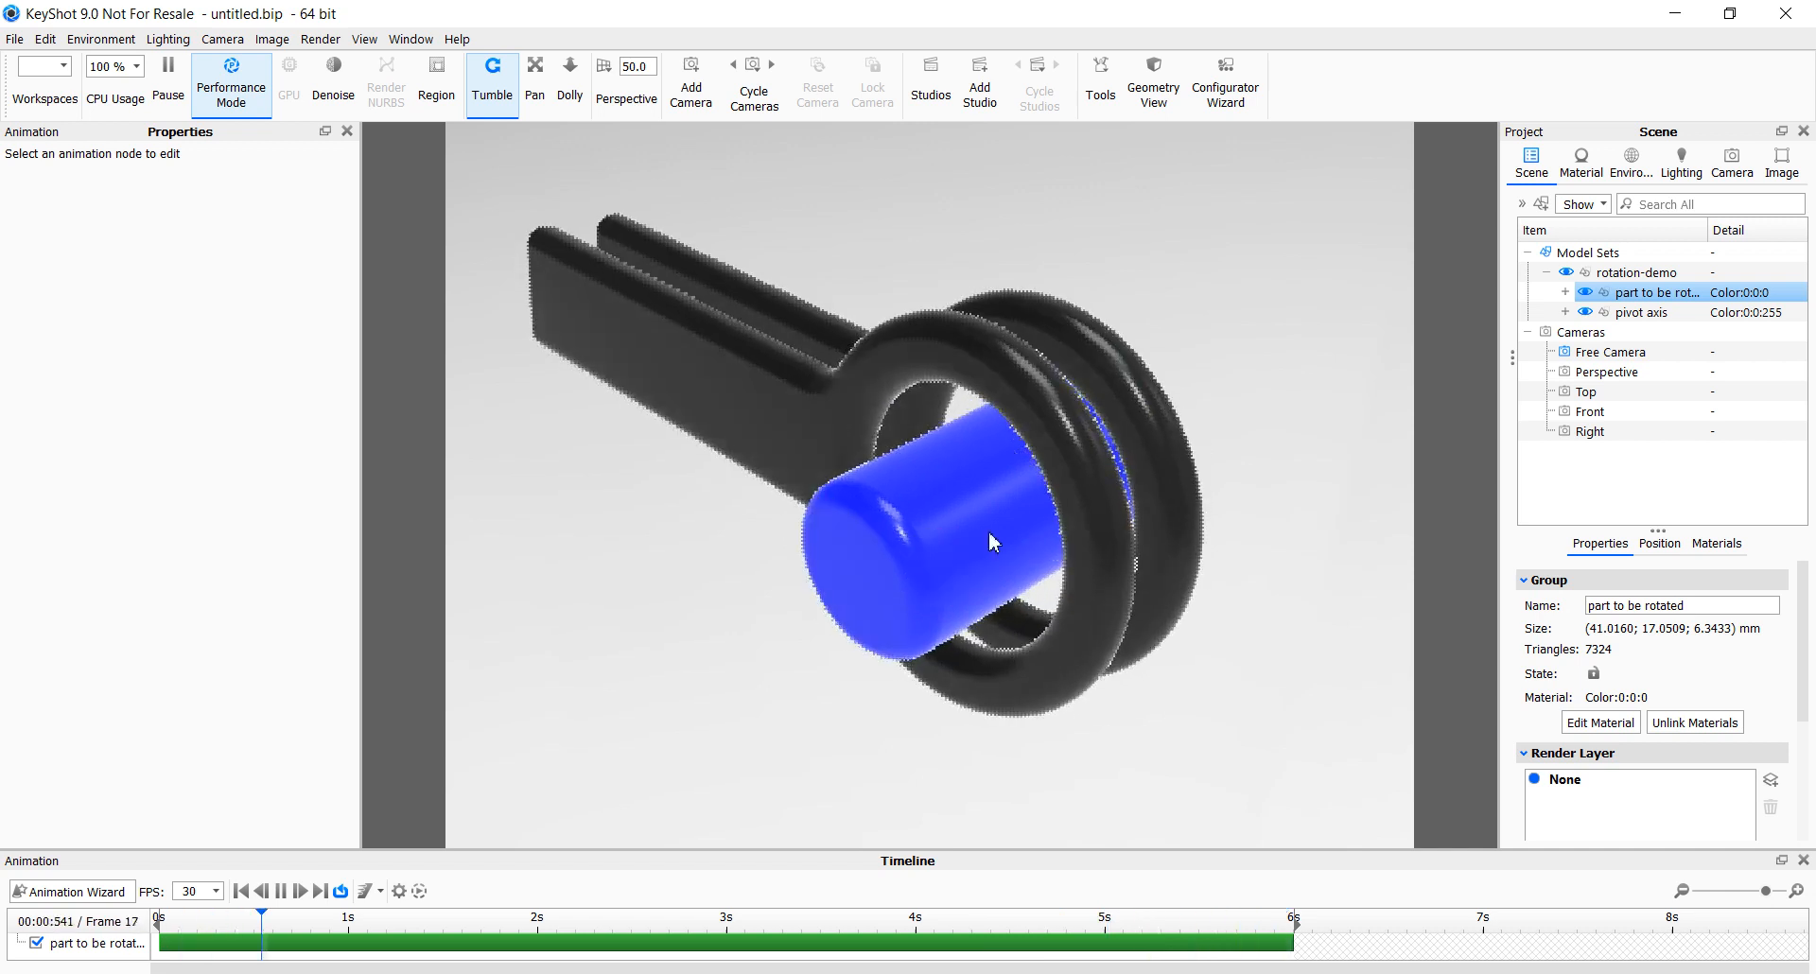
left_click(282, 891)
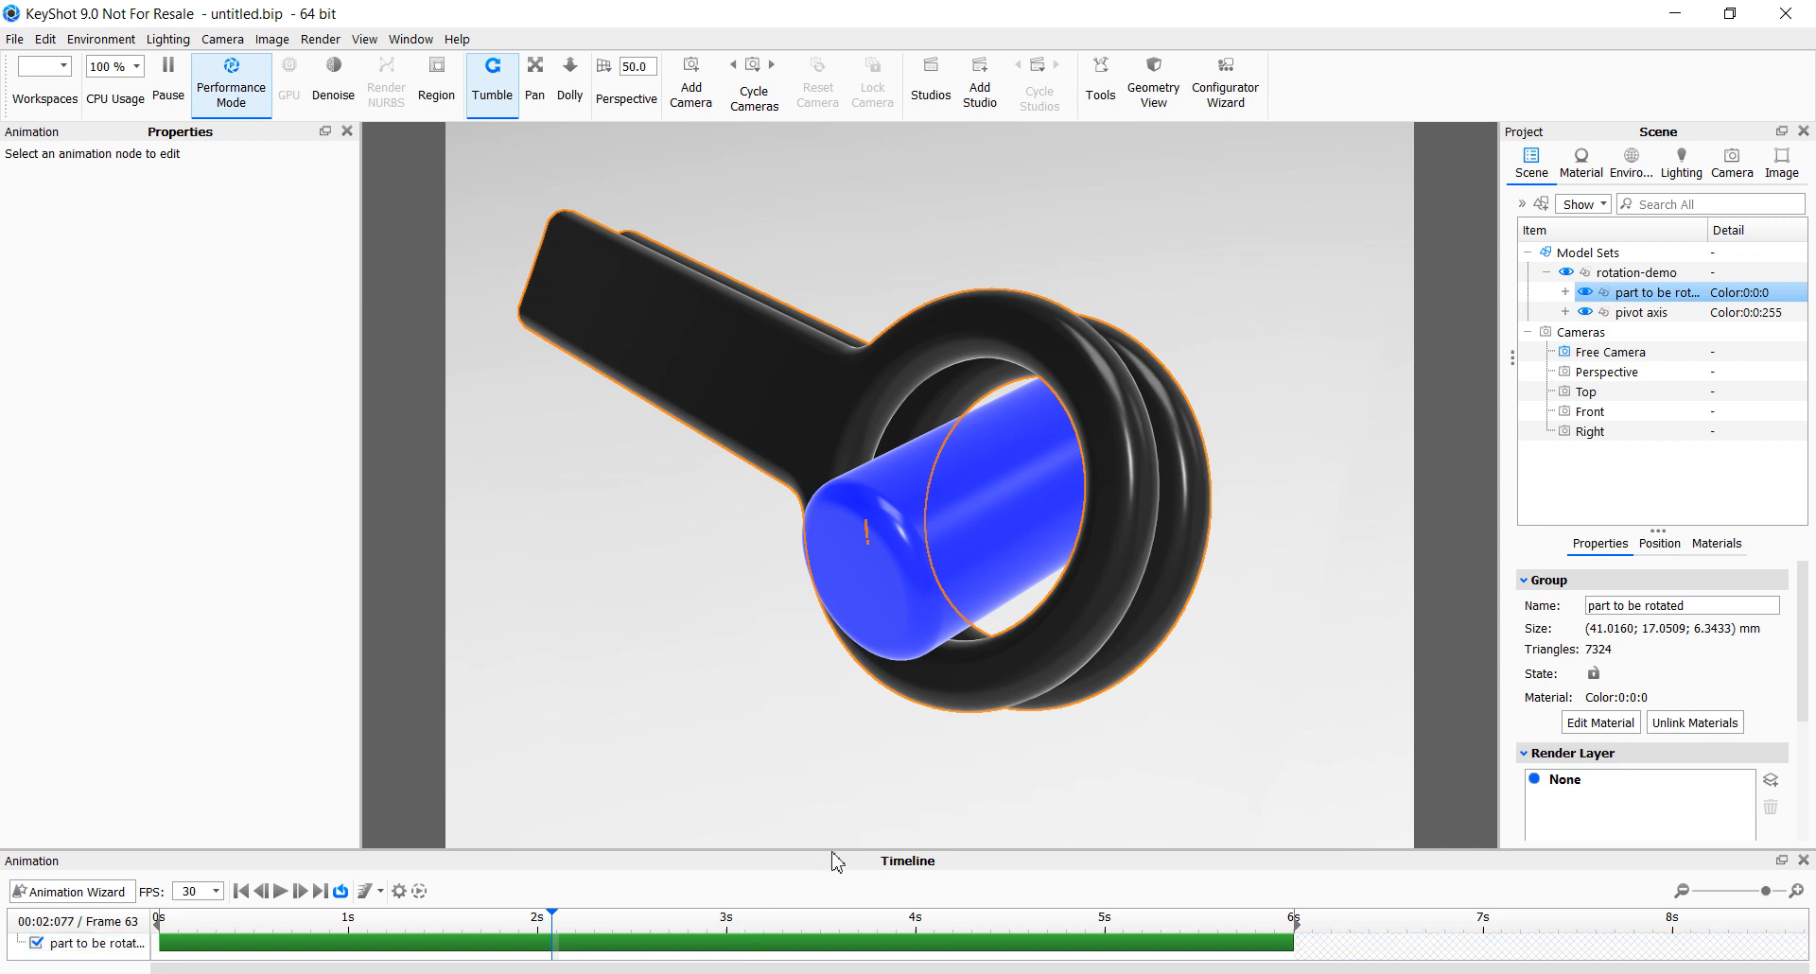
Try Y and Z as the rotation axis of the arms' animation, scrubbing the timeline to compare the motion
left_click(453, 944)
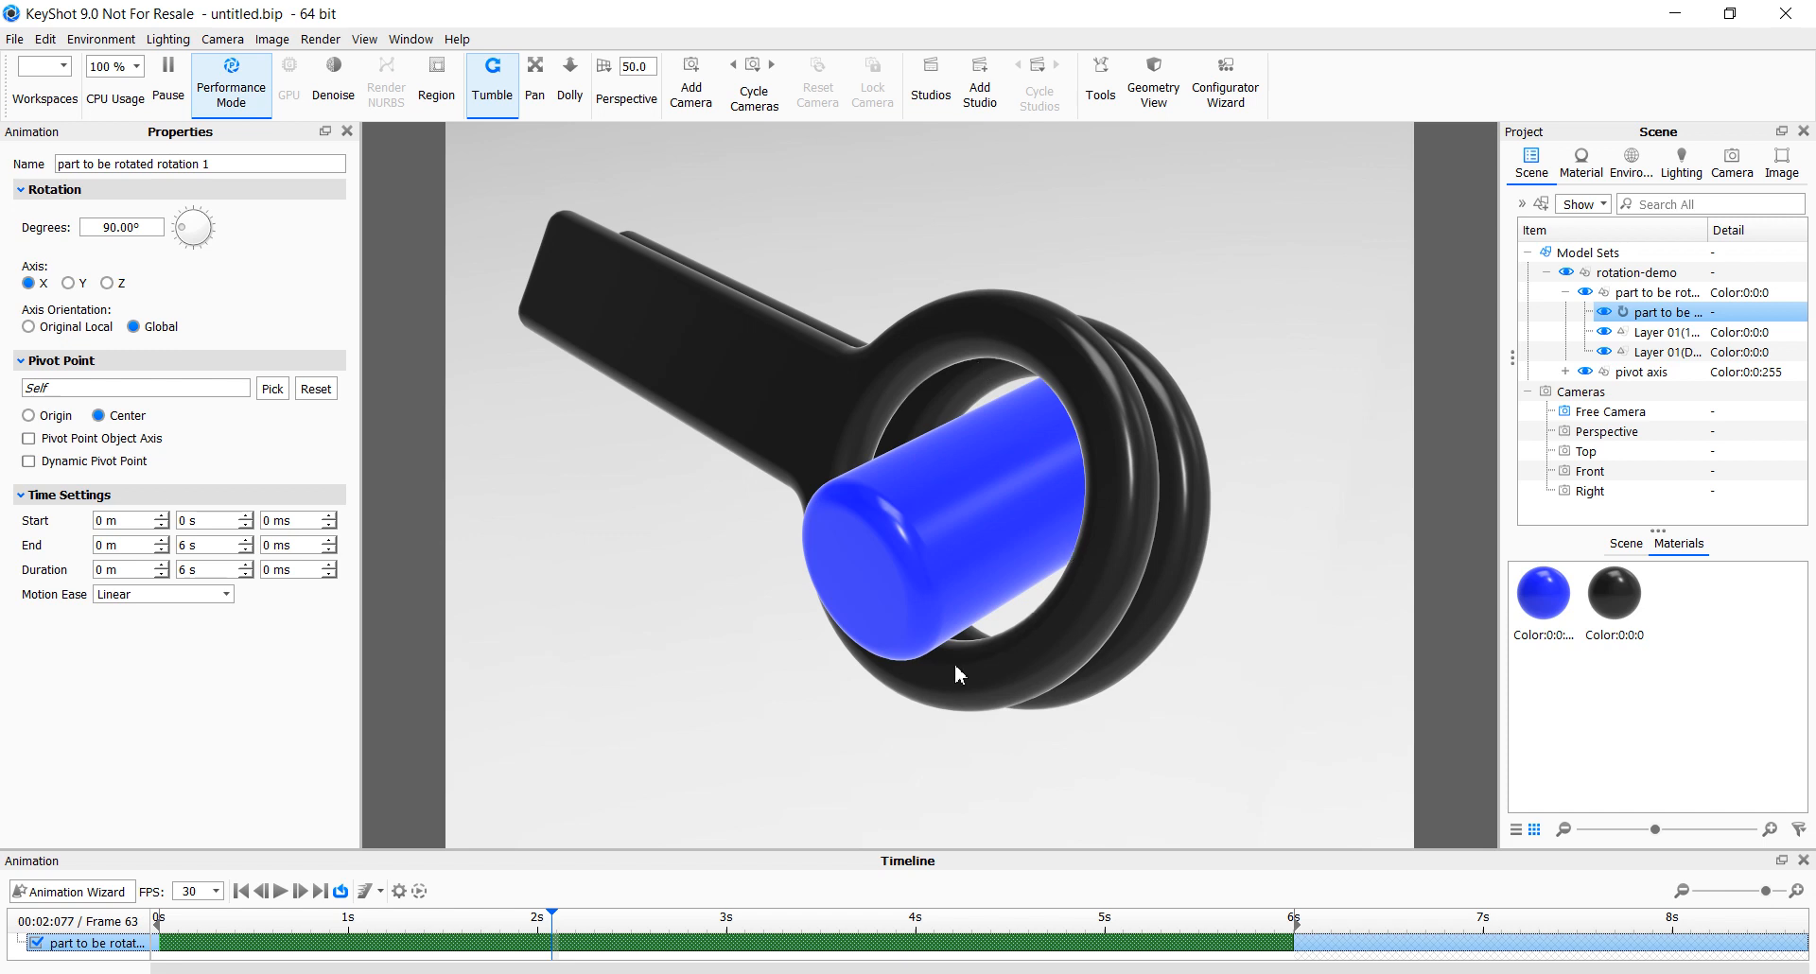
left_click(69, 283)
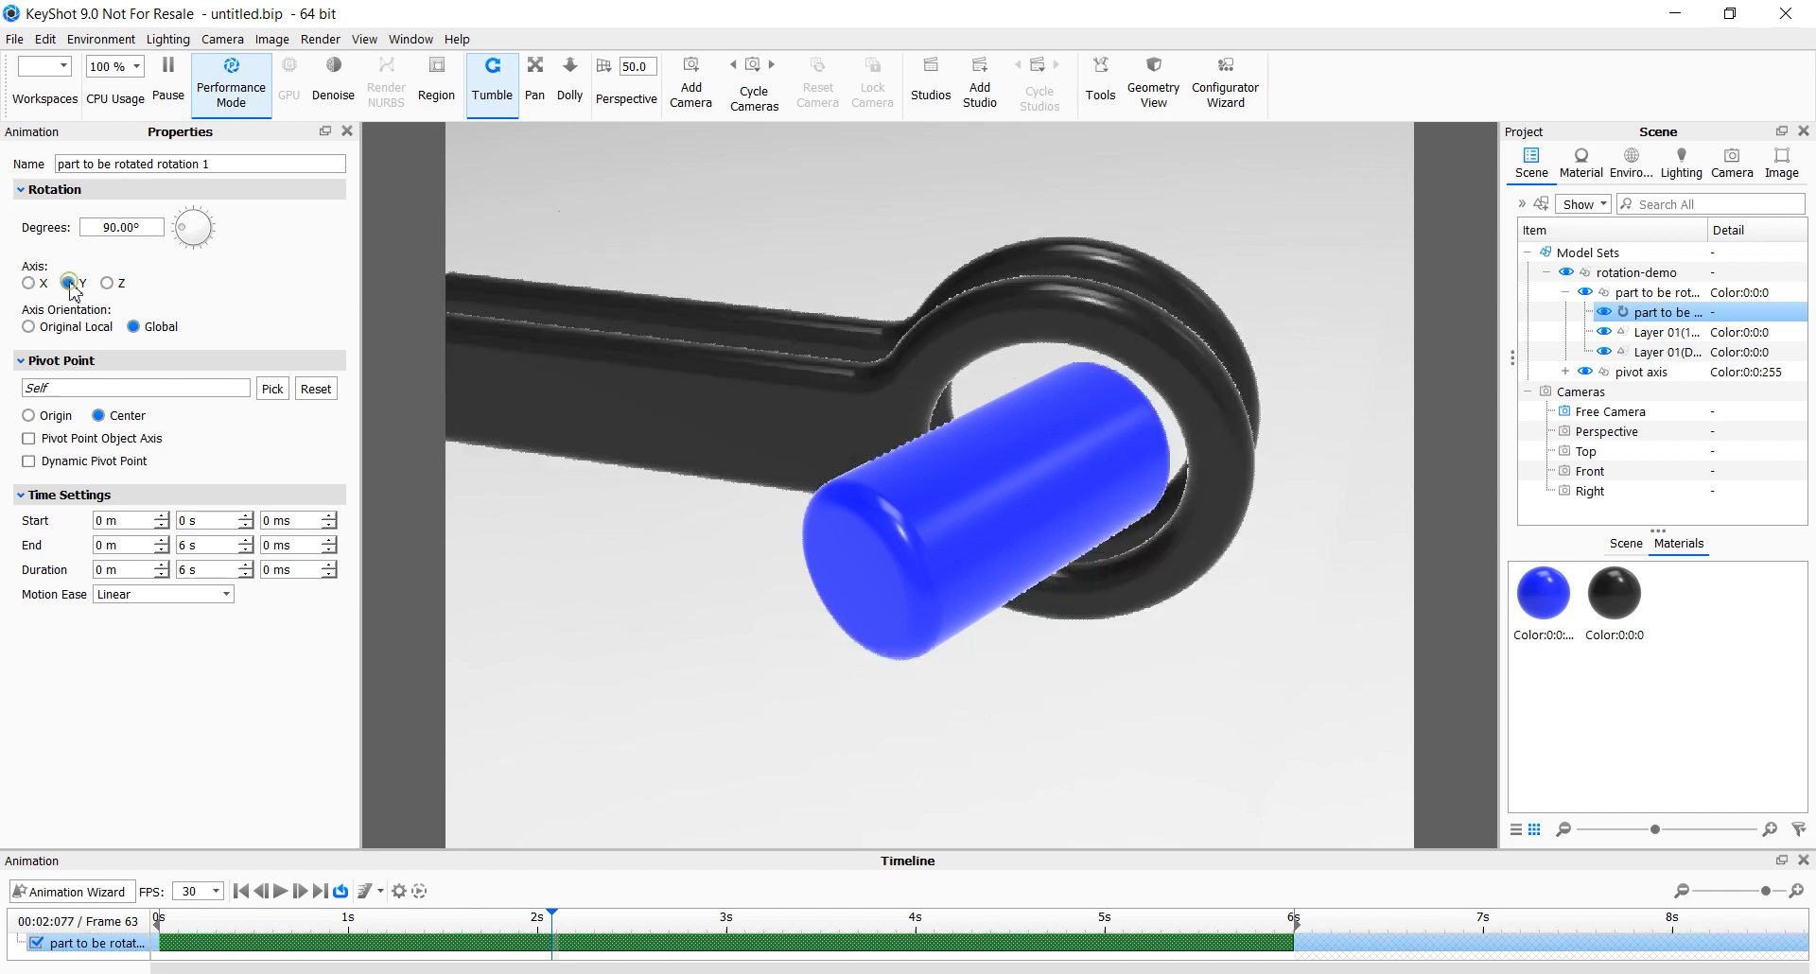
mouse_move(248, 915)
left_mouse_down()
mouse_move(162, 926)
mouse_move(967, 935)
mouse_move(166, 943)
mouse_move(530, 932)
mouse_move(234, 922)
left_mouse_up()
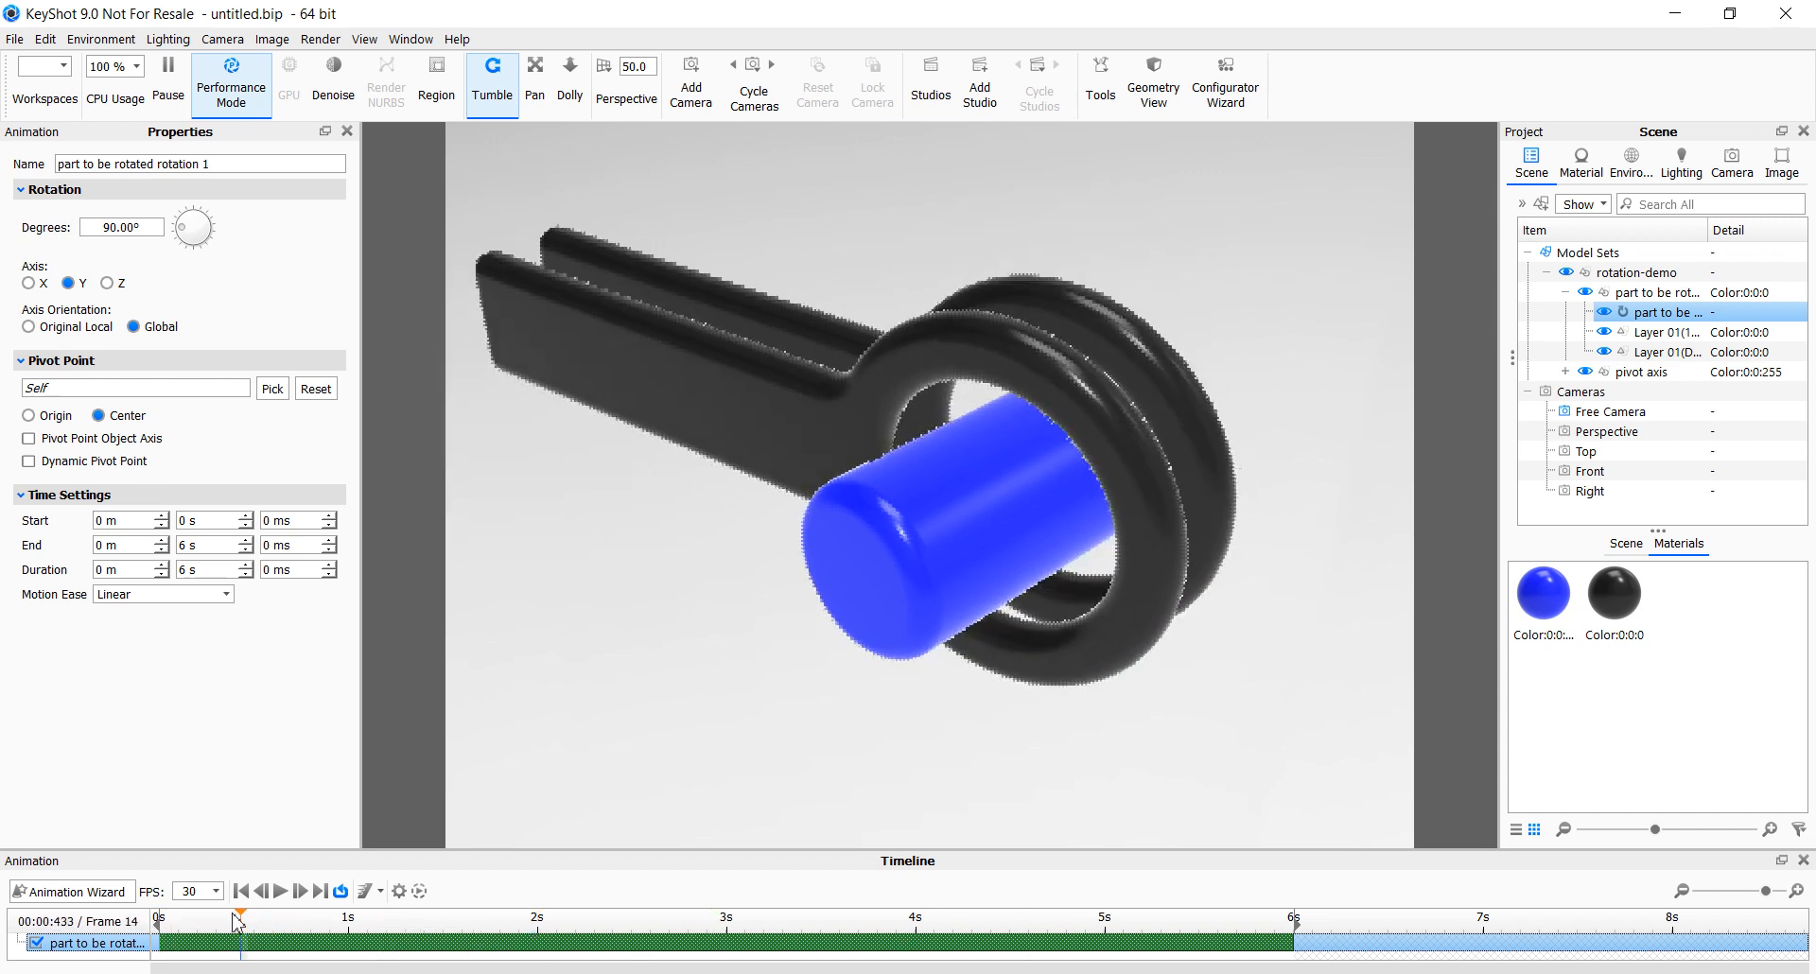
left_click(107, 283)
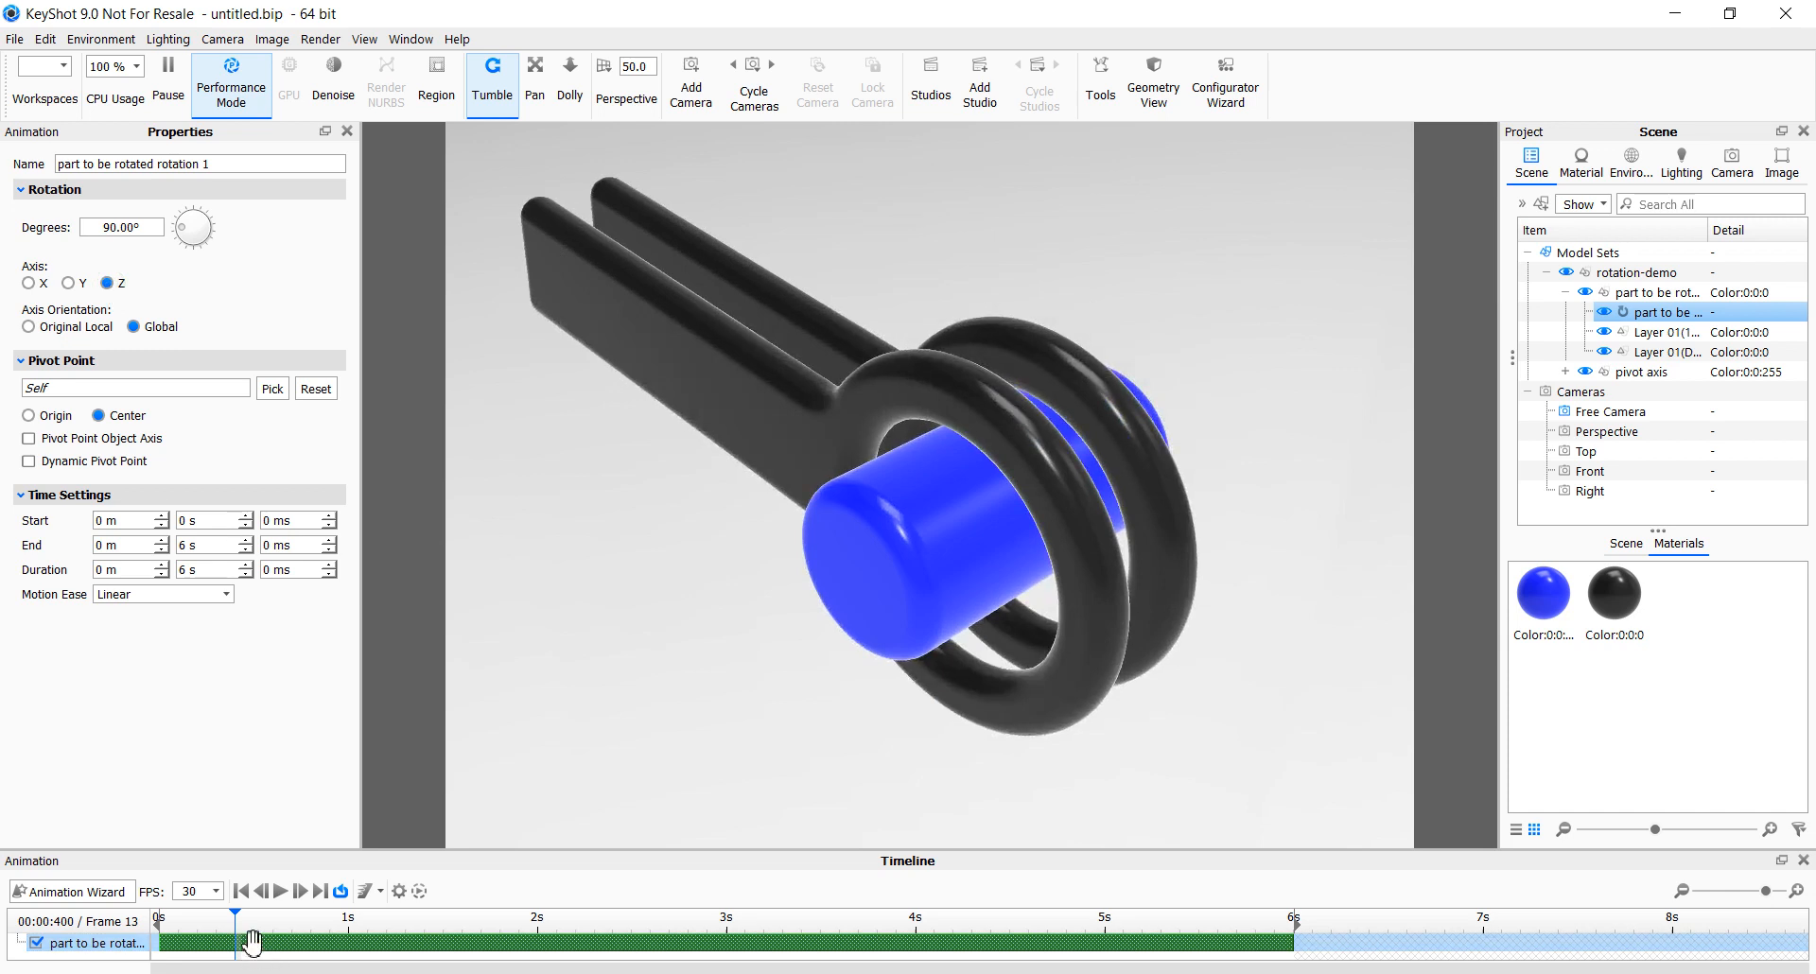
left_click_drag(236, 920, 178, 922)
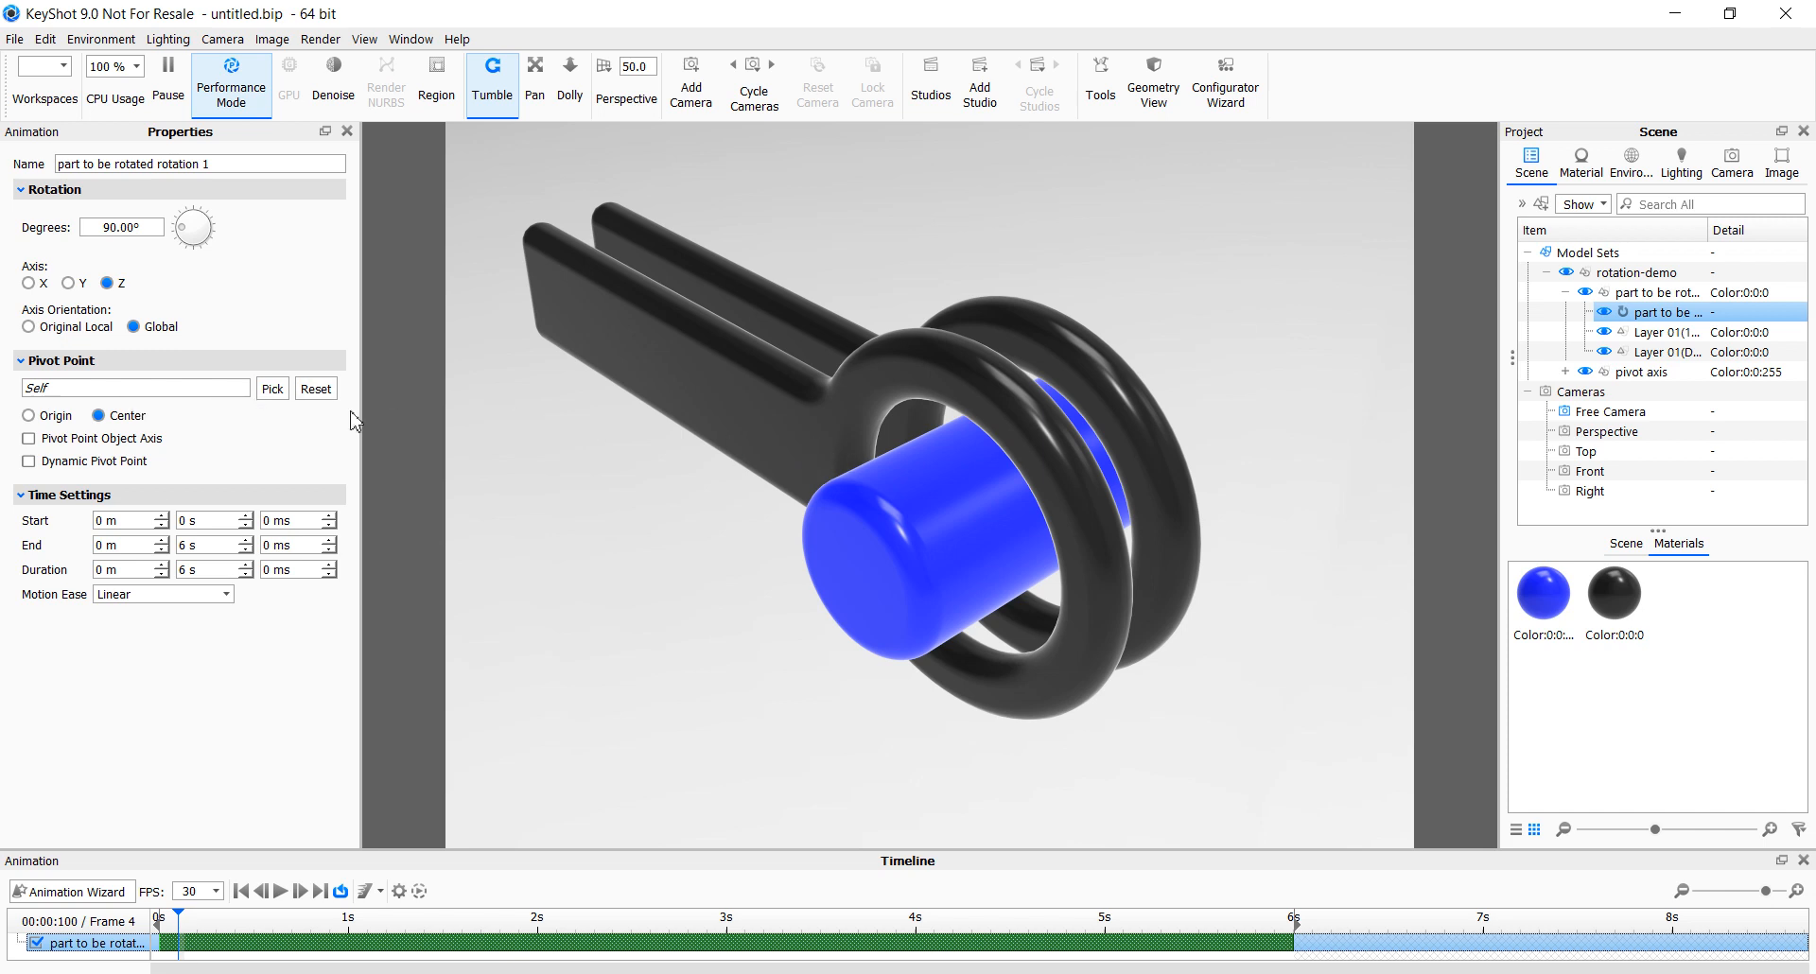
Pick the "pivot axis" group as the rotation's pivot point and scrub the animation back to its start
left_click(274, 390)
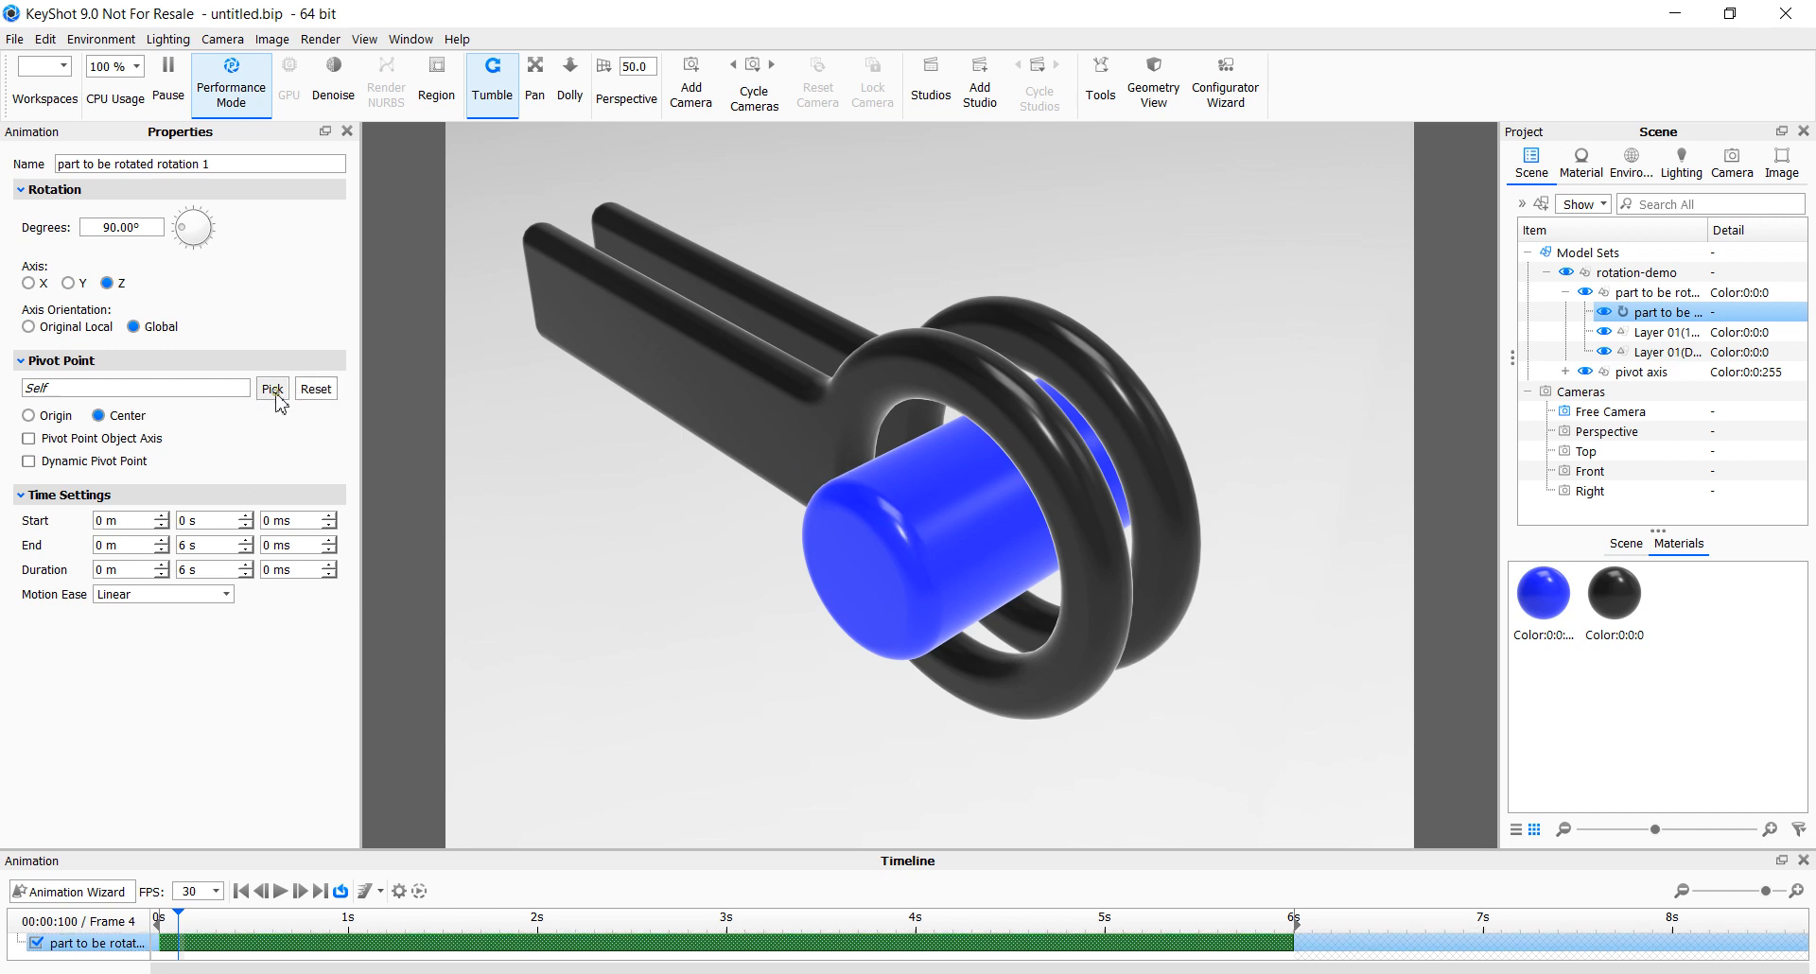
left_click_drag(924, 477, 495, 336)
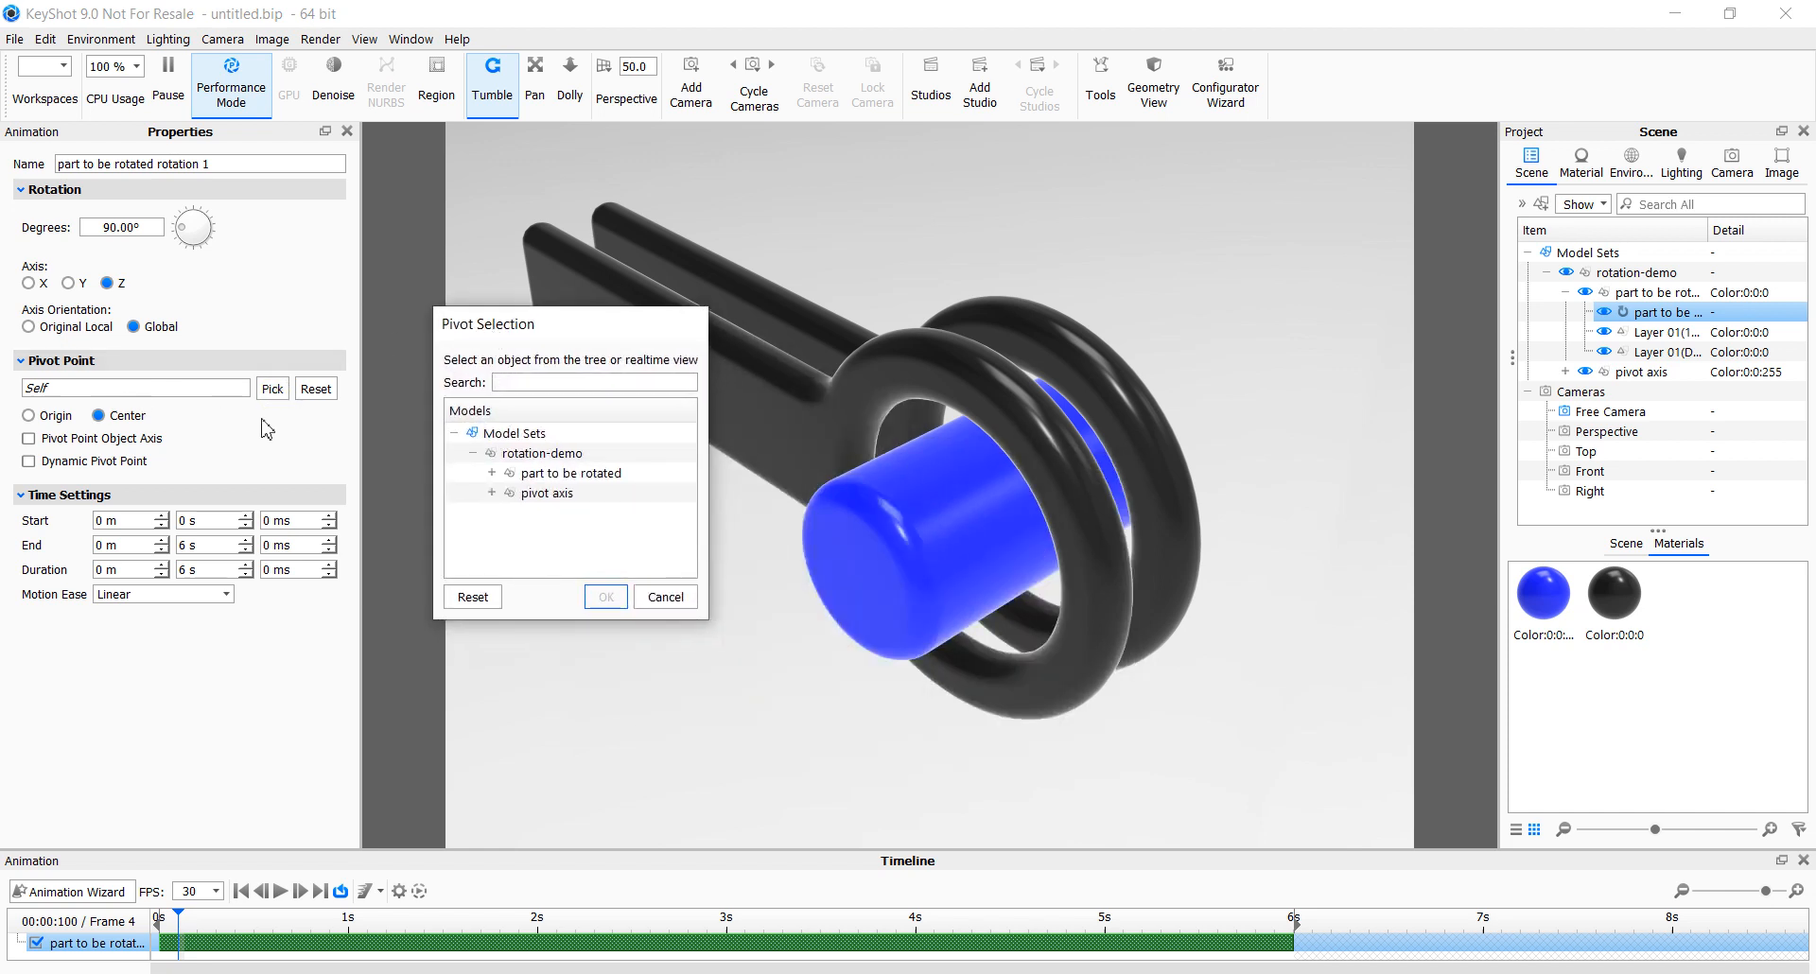
left_click(560, 495)
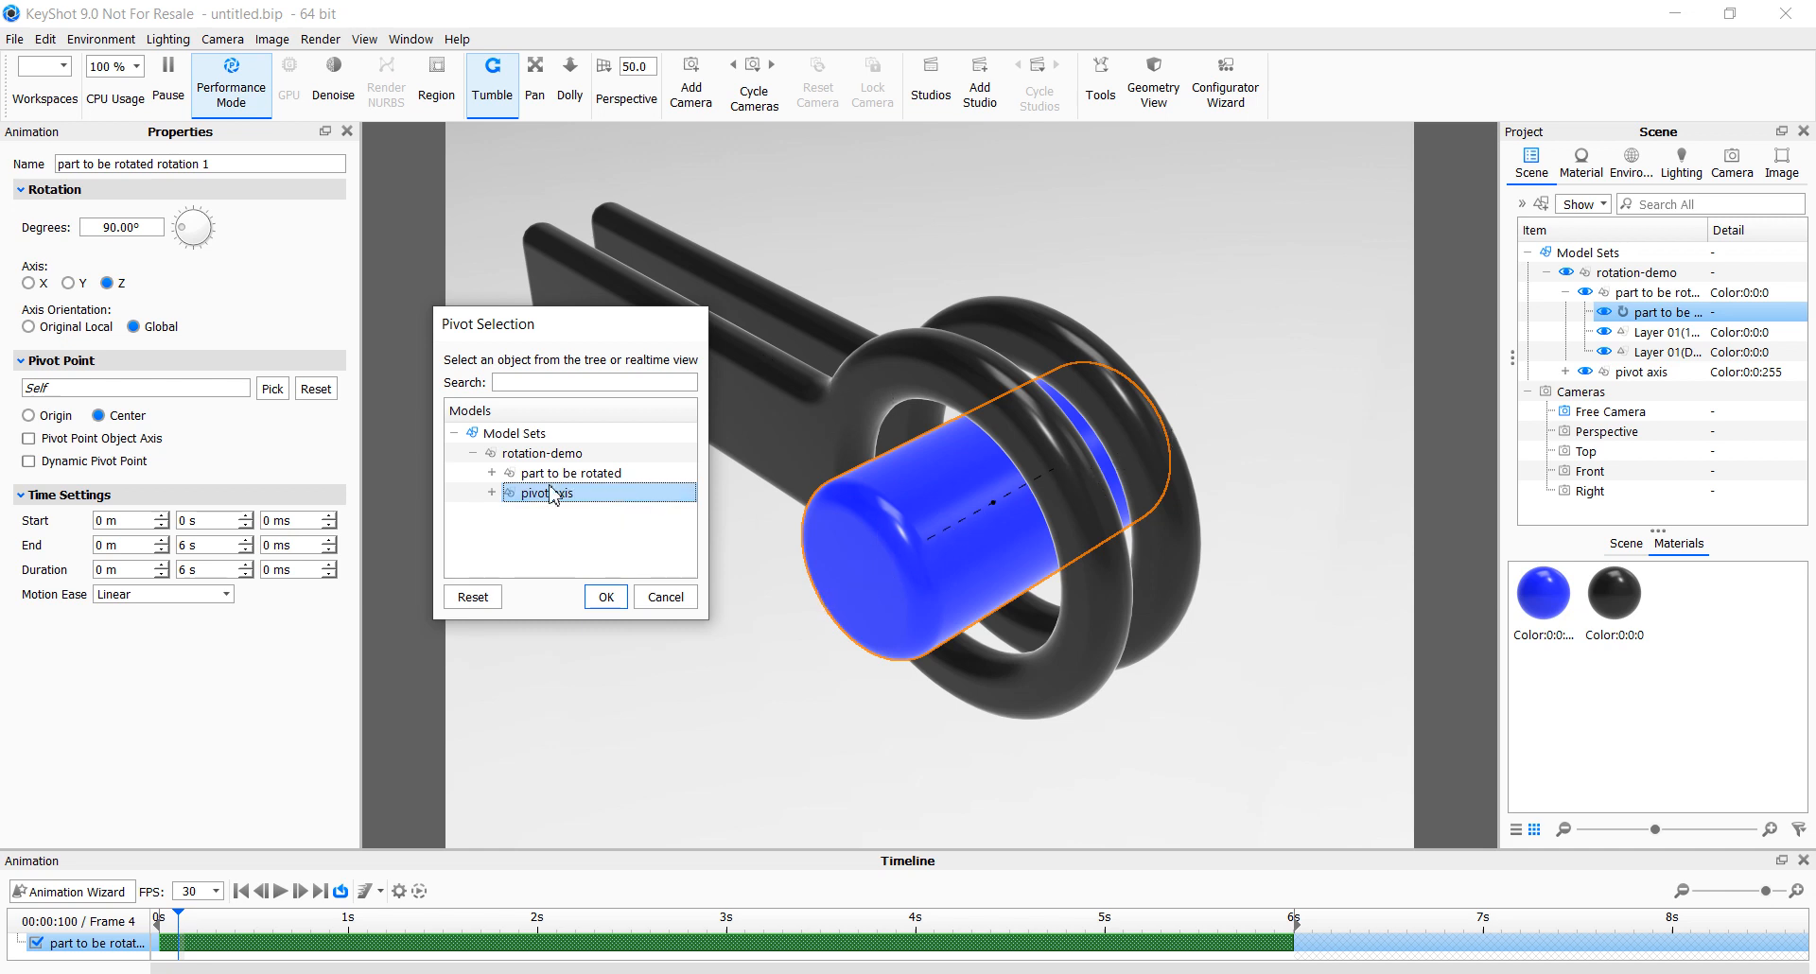
left_click(605, 596)
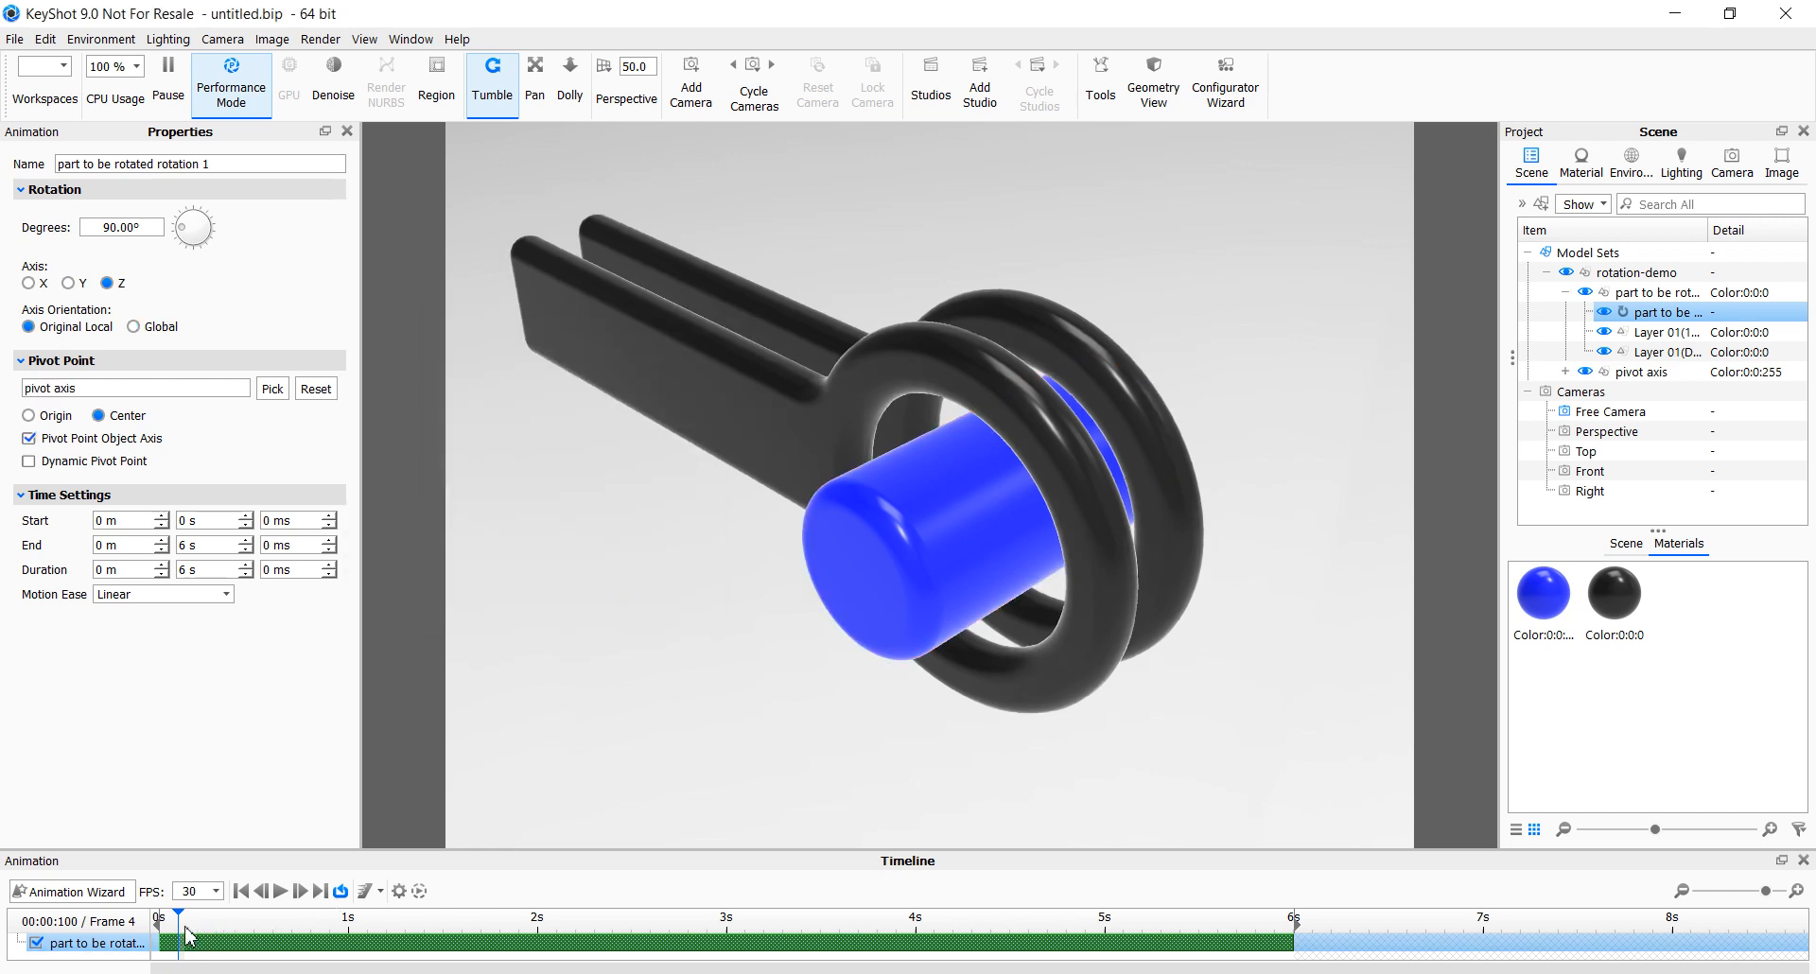
left_click_drag(179, 920, 152, 881)
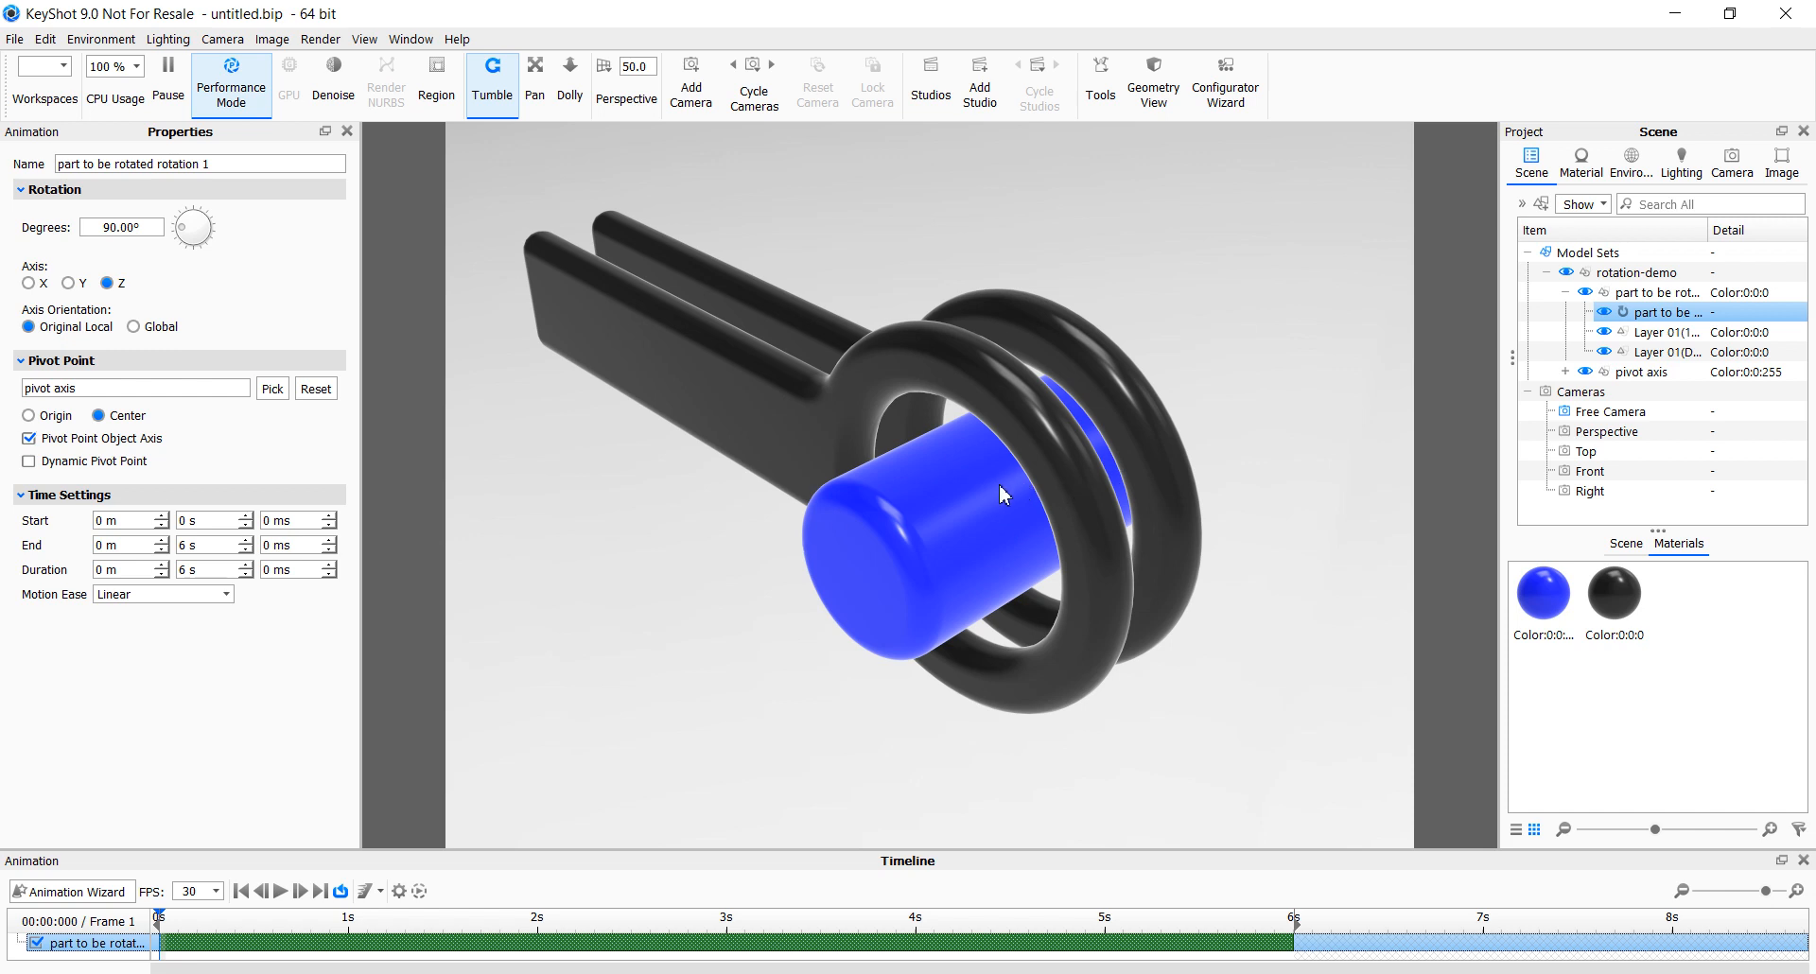
Test the X axis by scrubbing the timeline and set the rotation axis to Y
left_click(29, 283)
left_click(190, 918)
left_click_drag(223, 926, 168, 866)
left_click(68, 283)
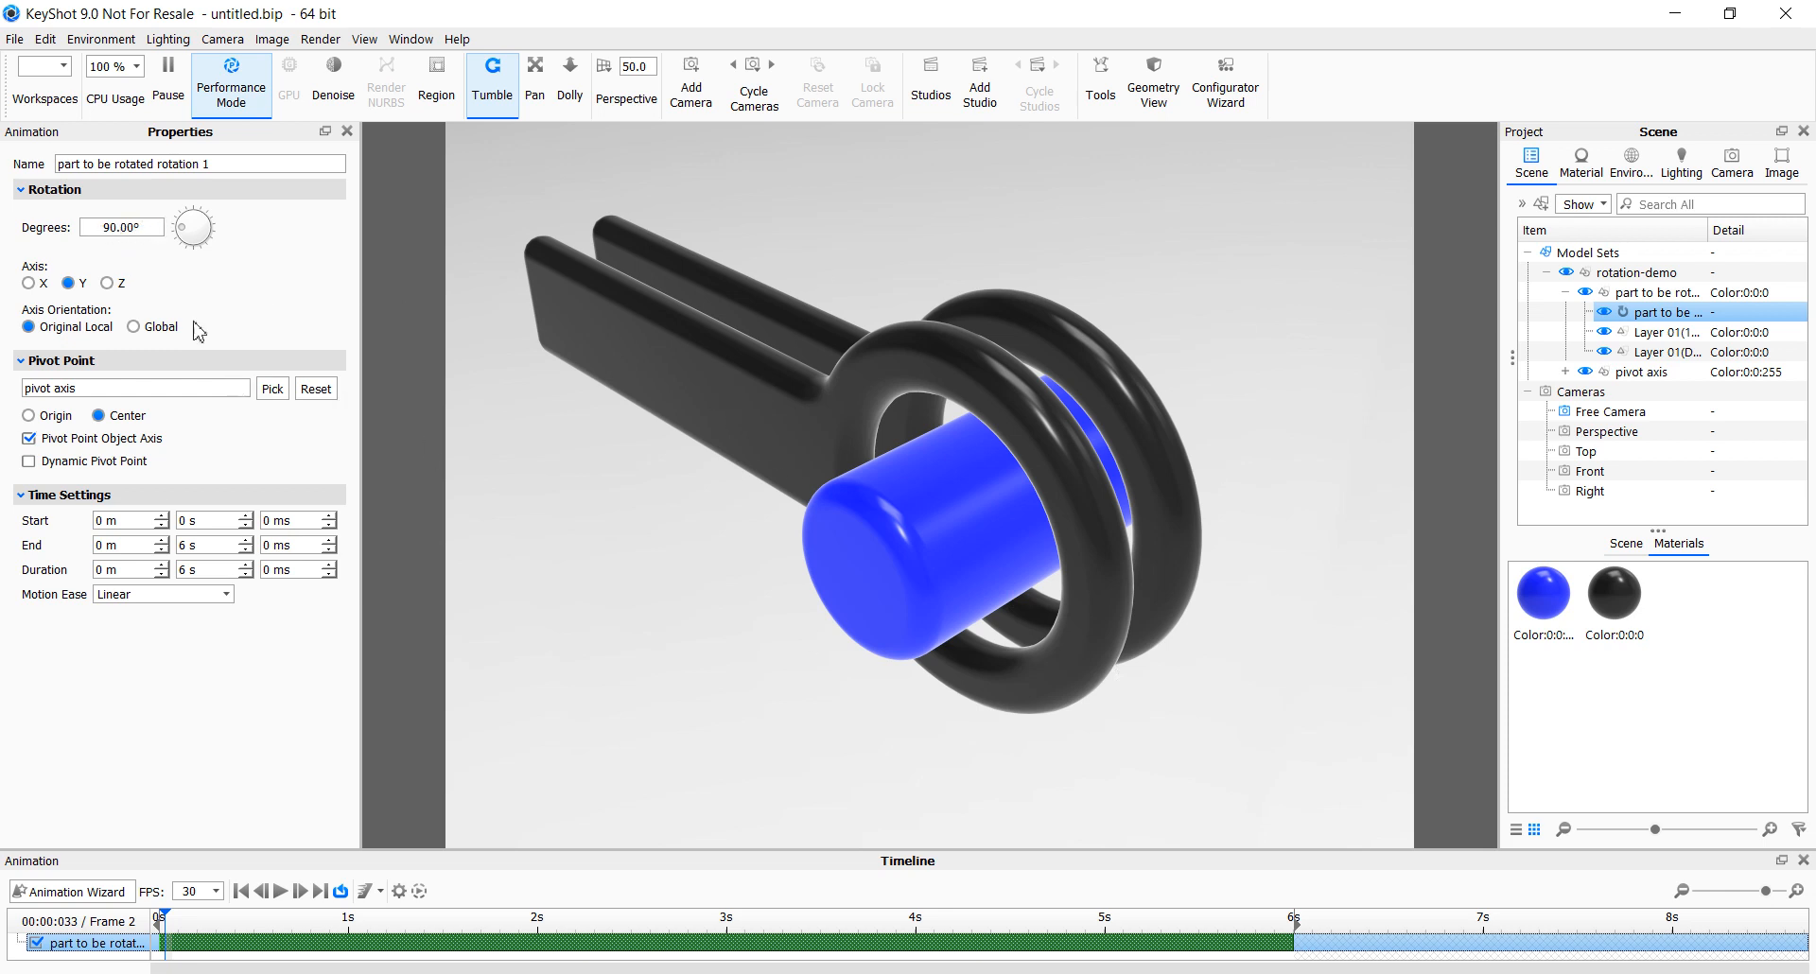
Set the arms' rotation angle to 360 degrees
double_click(149, 228)
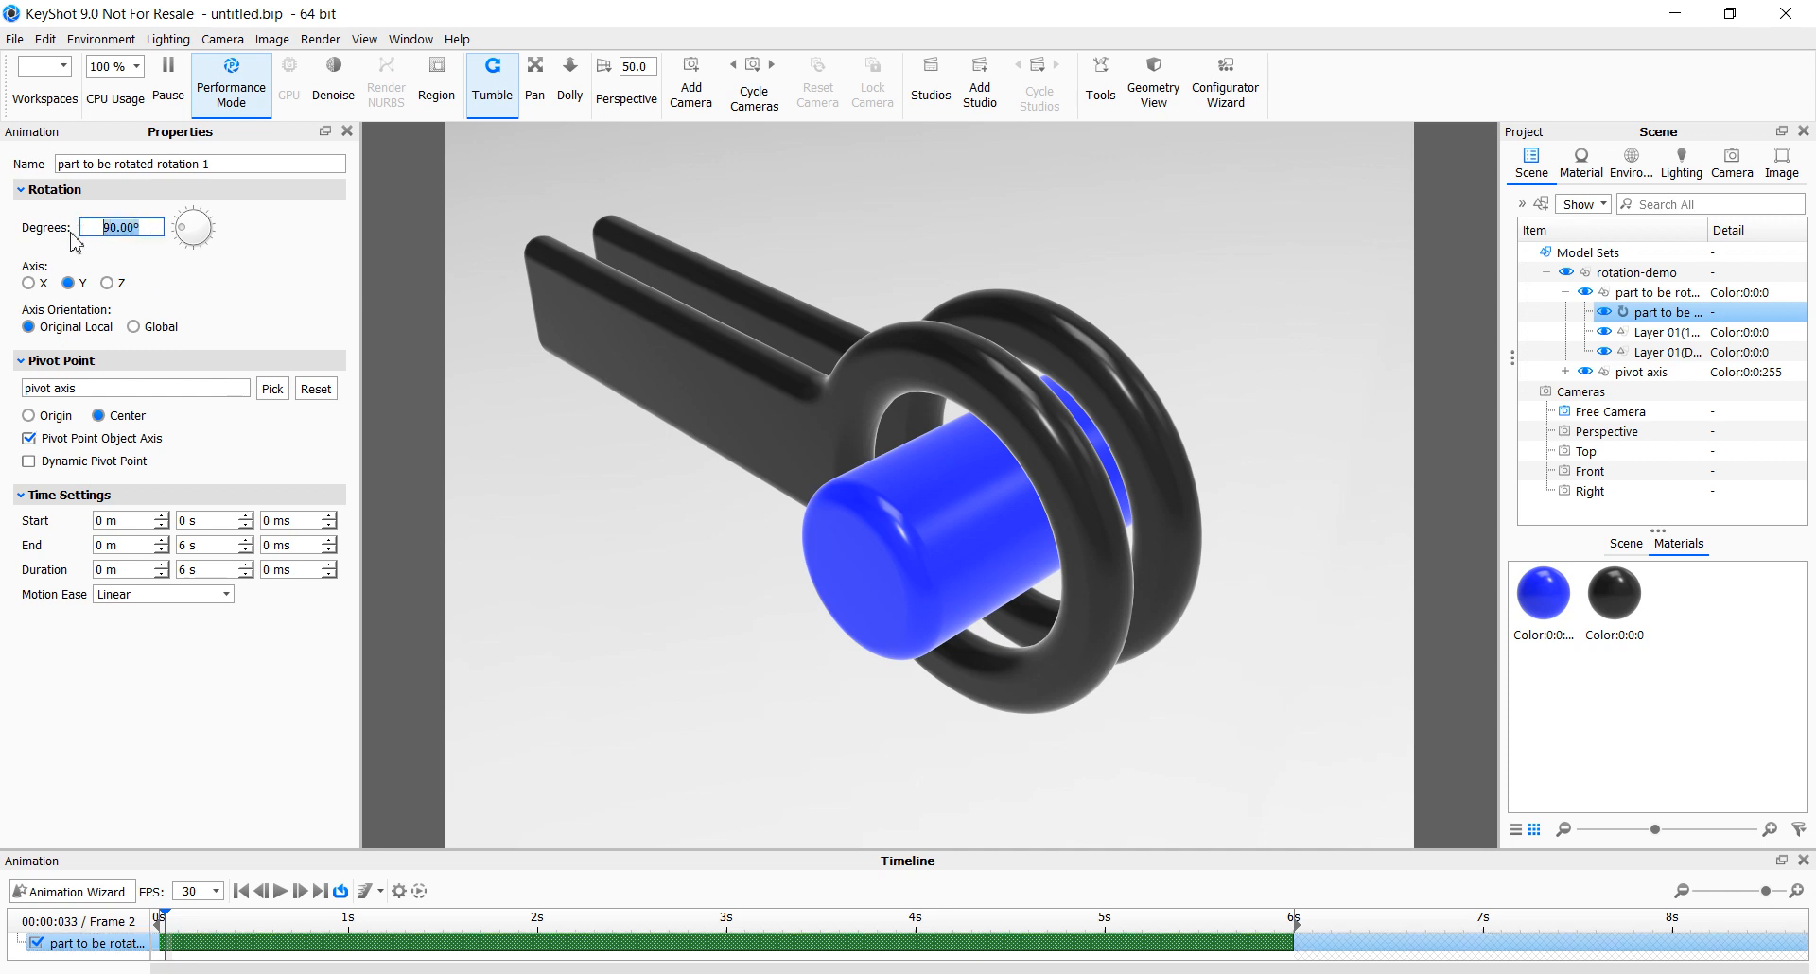
type("360")
key("Return")
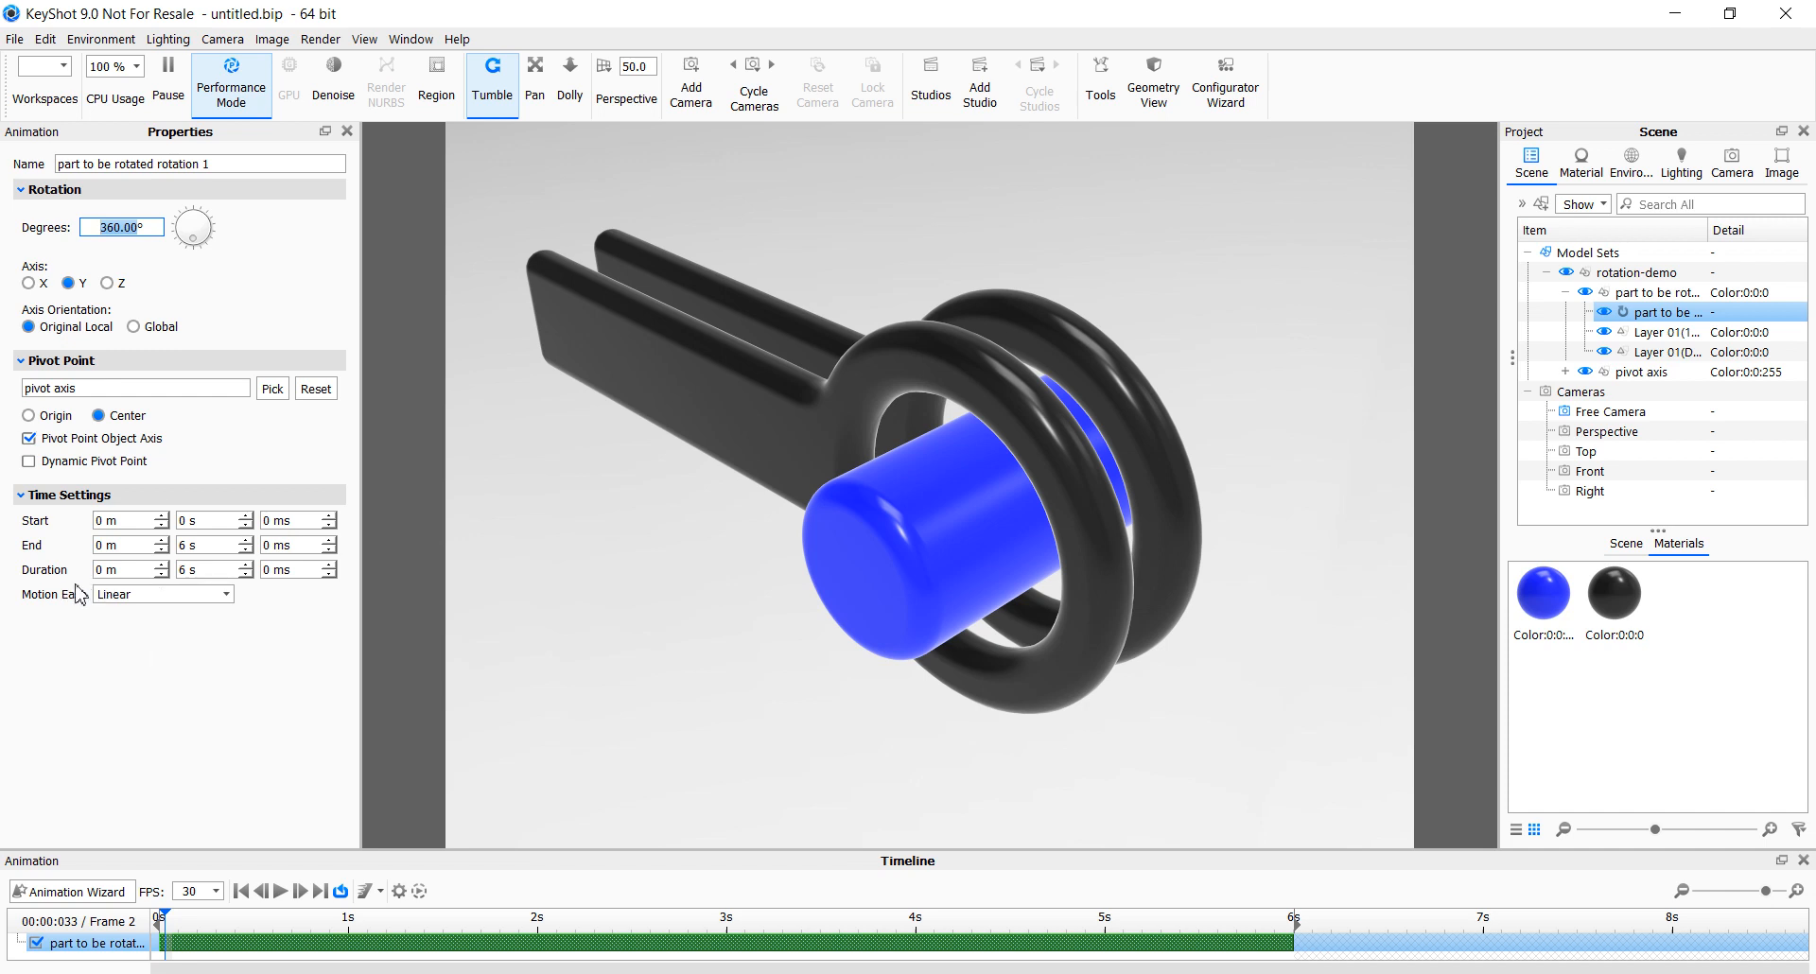
left_click(196, 572)
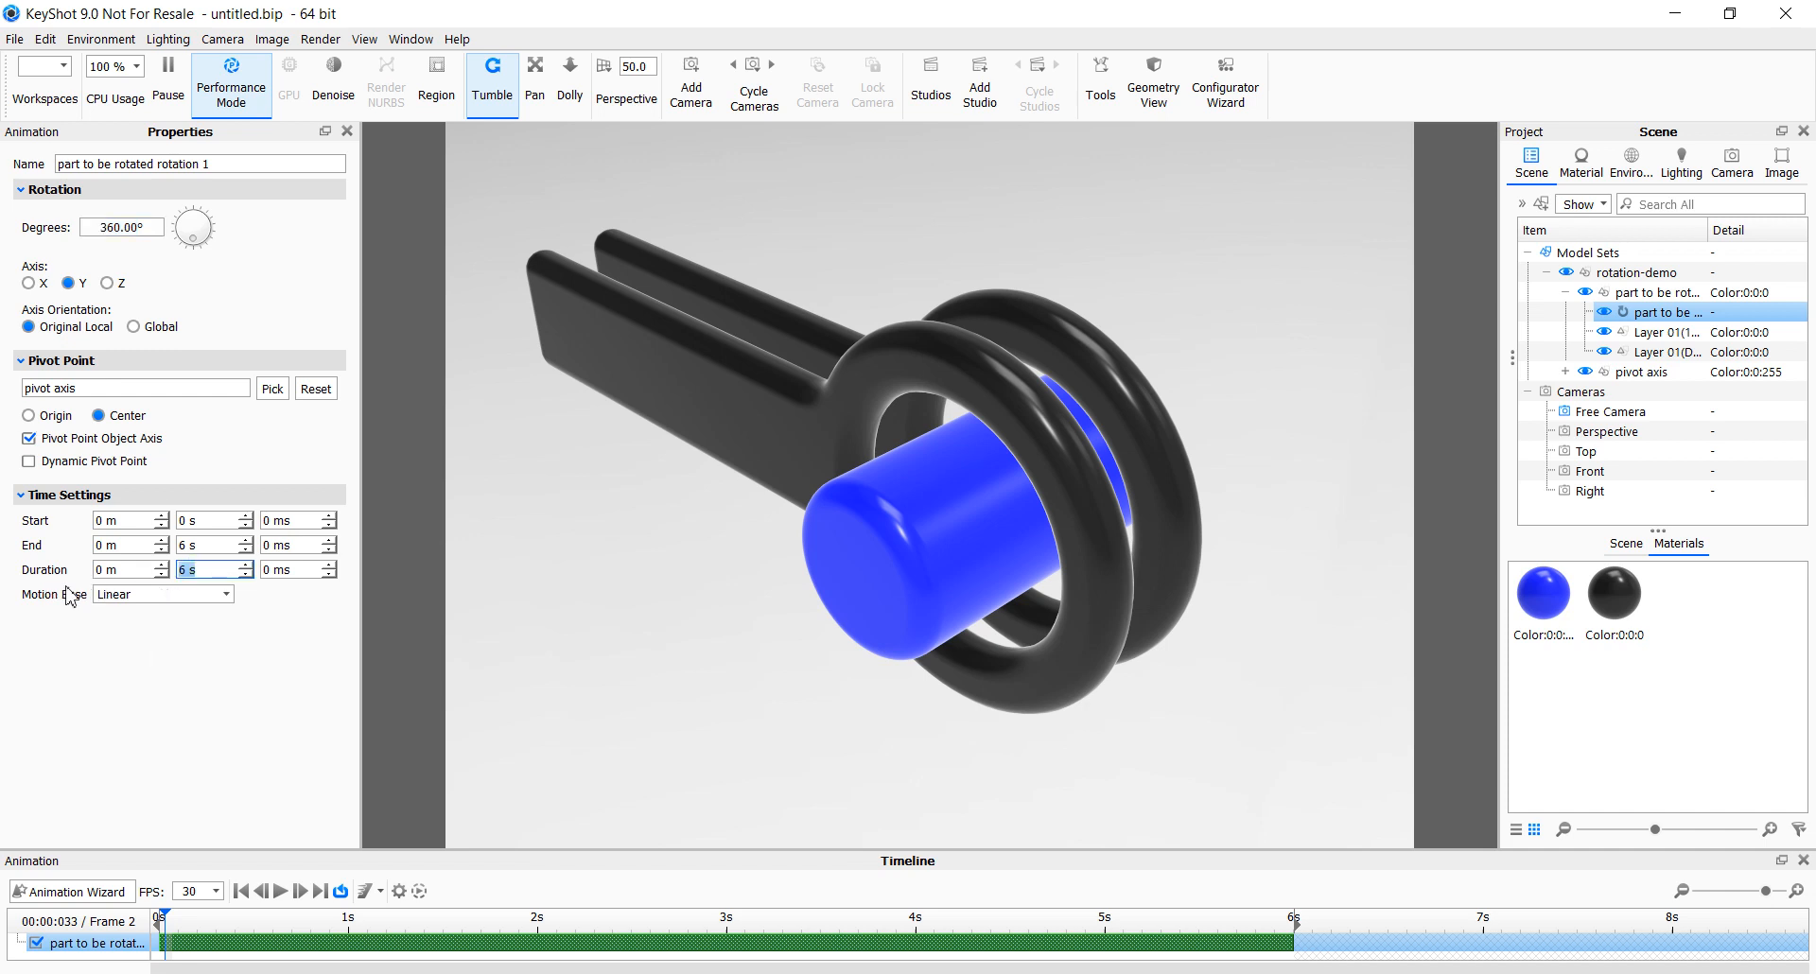
Set the arms' rotation angle to 720 degrees, then play the animation and pause it
double_click(124, 227)
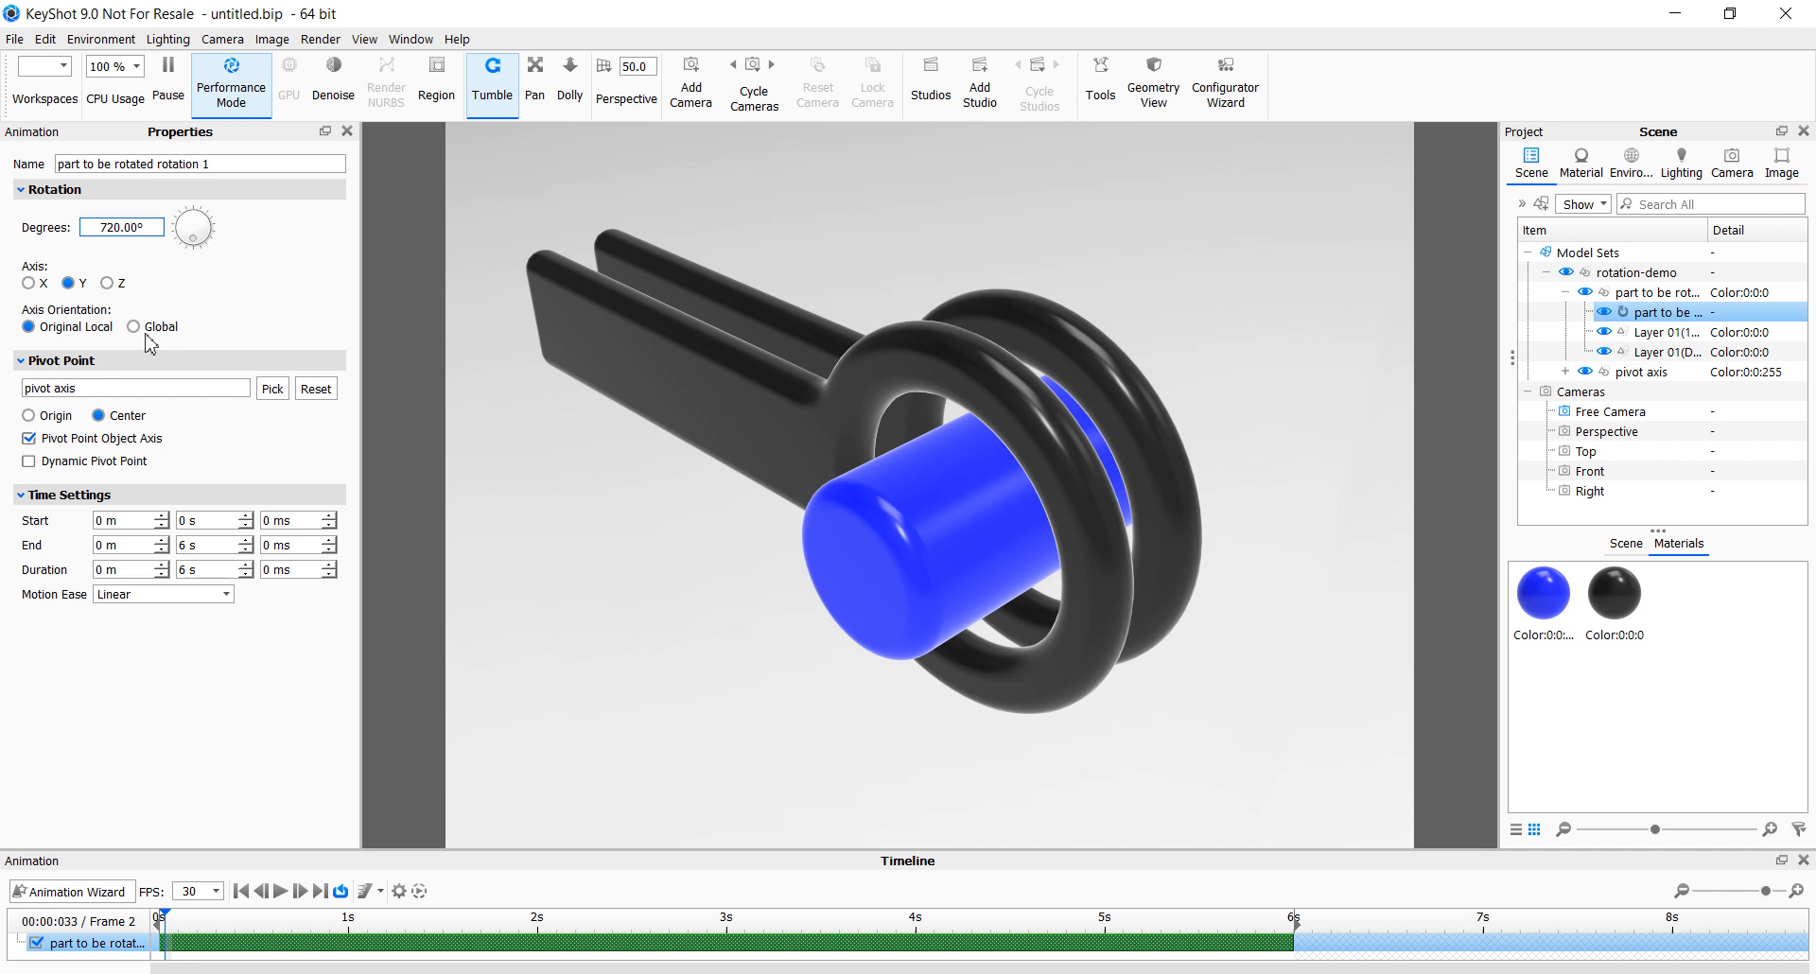
left_click(281, 893)
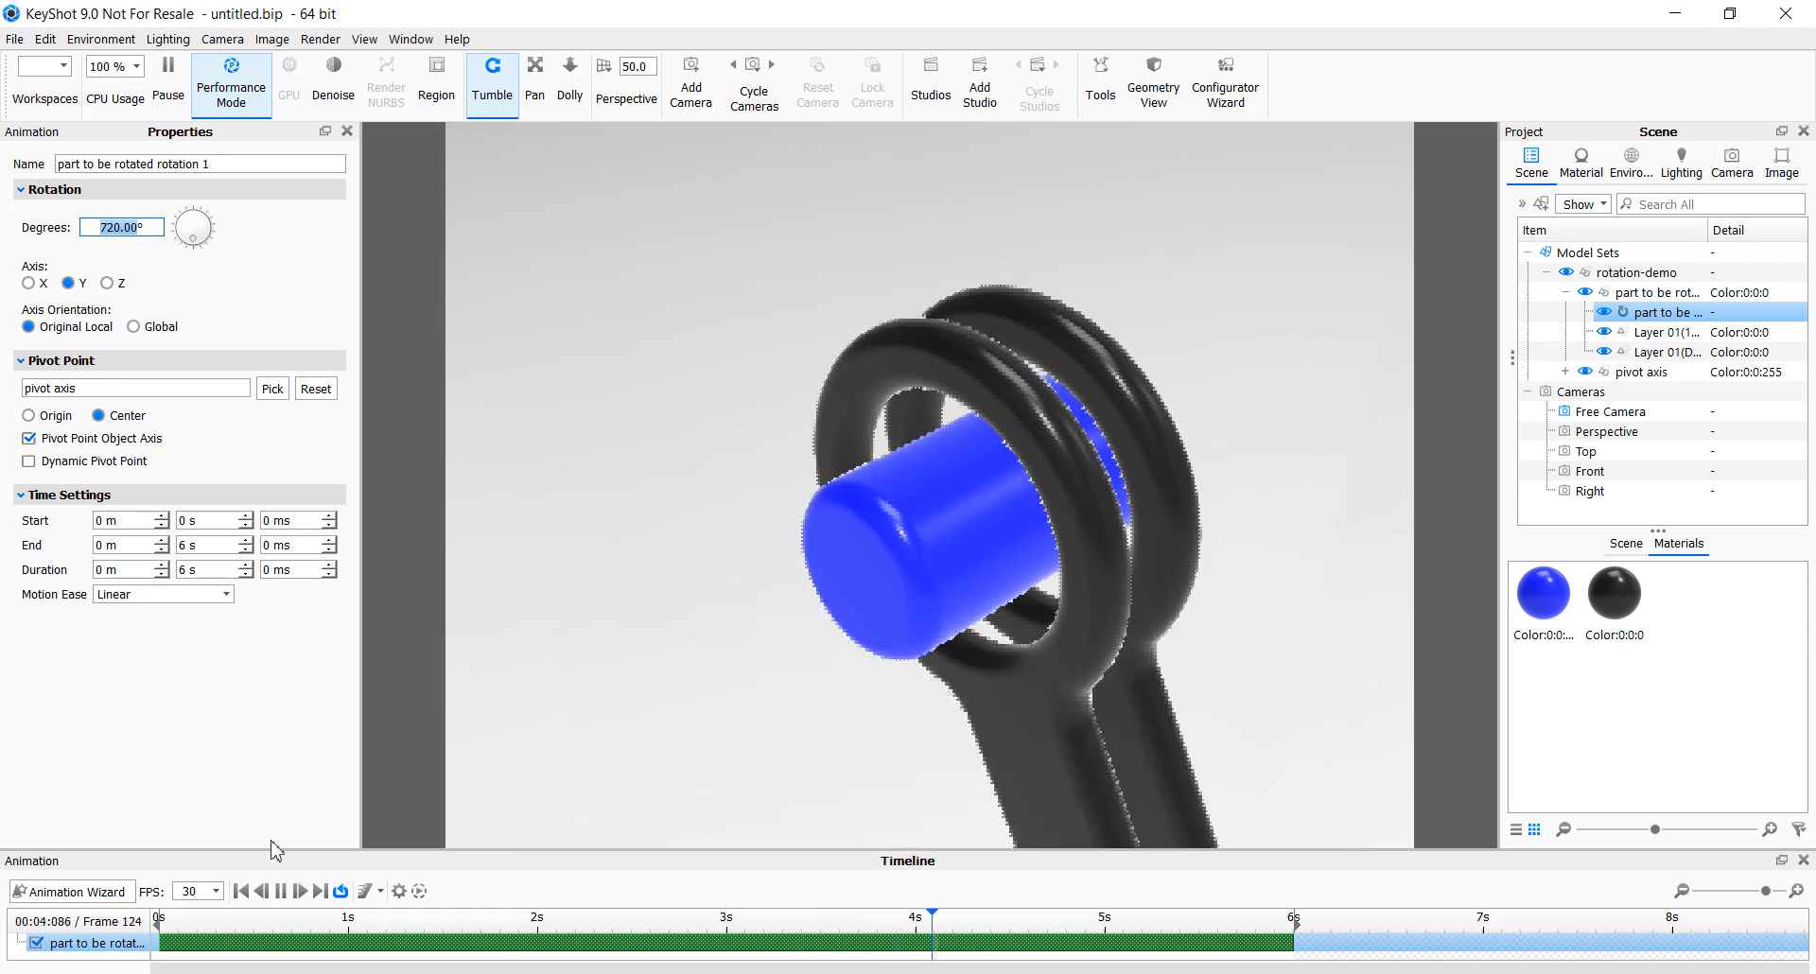
left_click(283, 891)
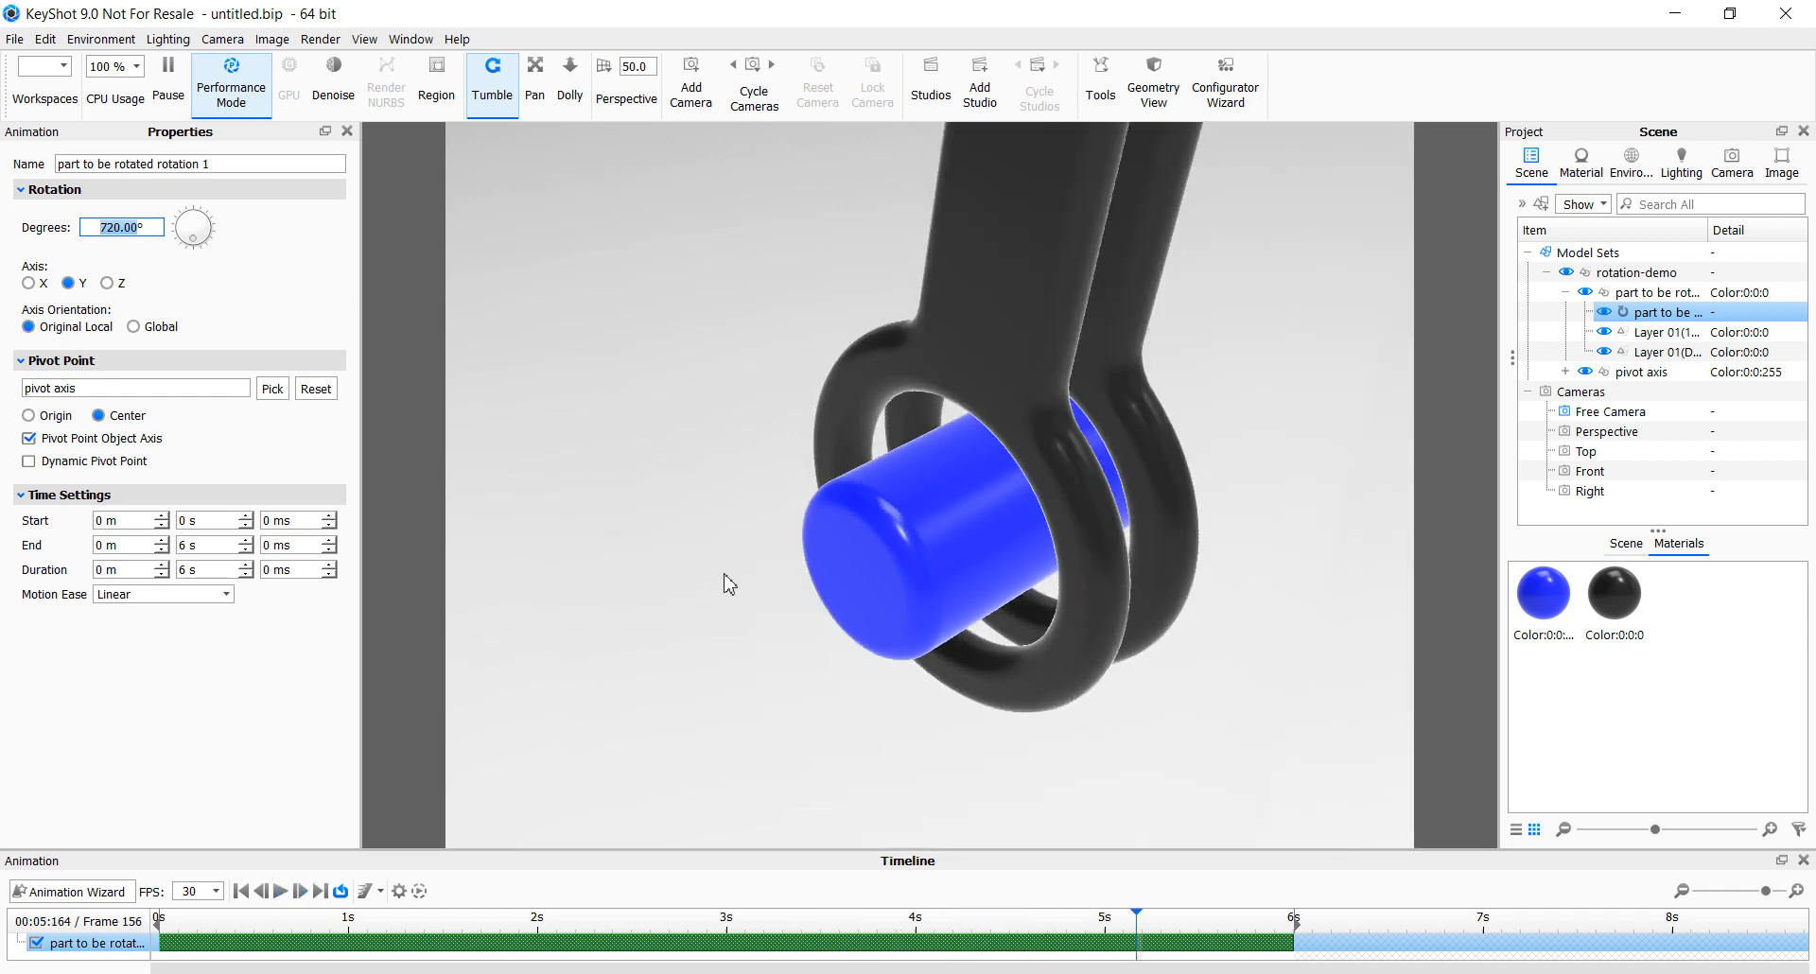
left_click_drag(764, 562, 805, 565)
left_click_drag(853, 432, 673, 479)
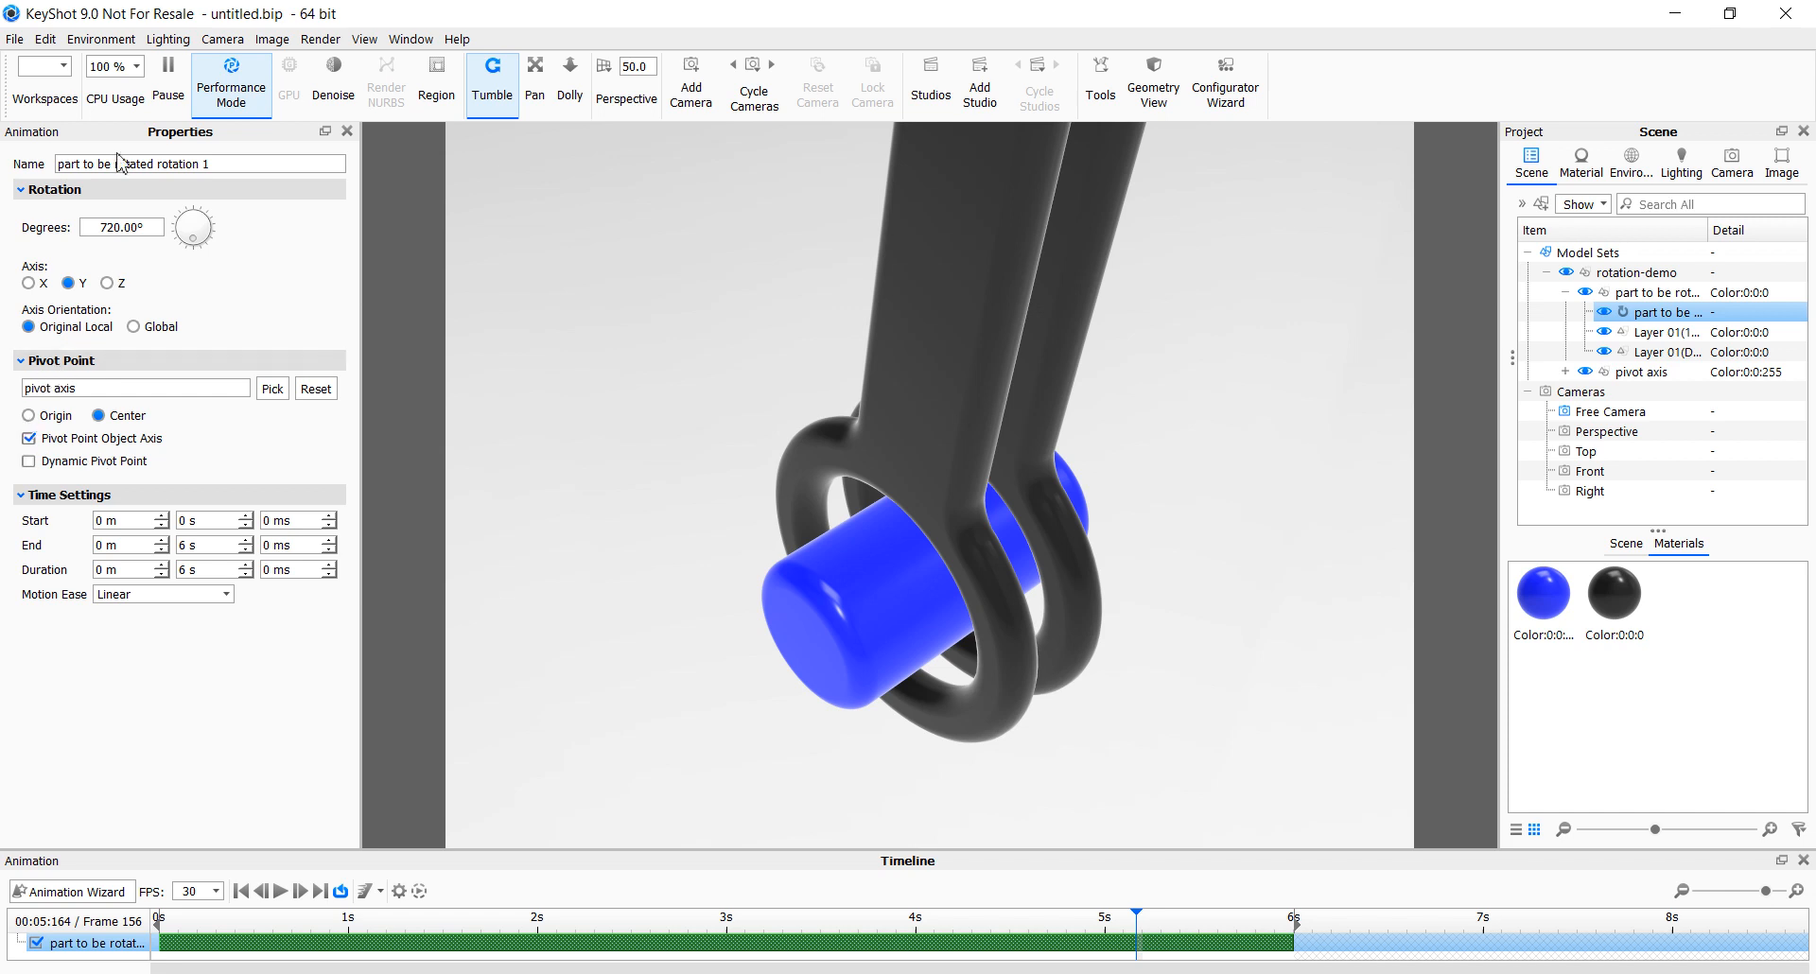
left_click(47, 39)
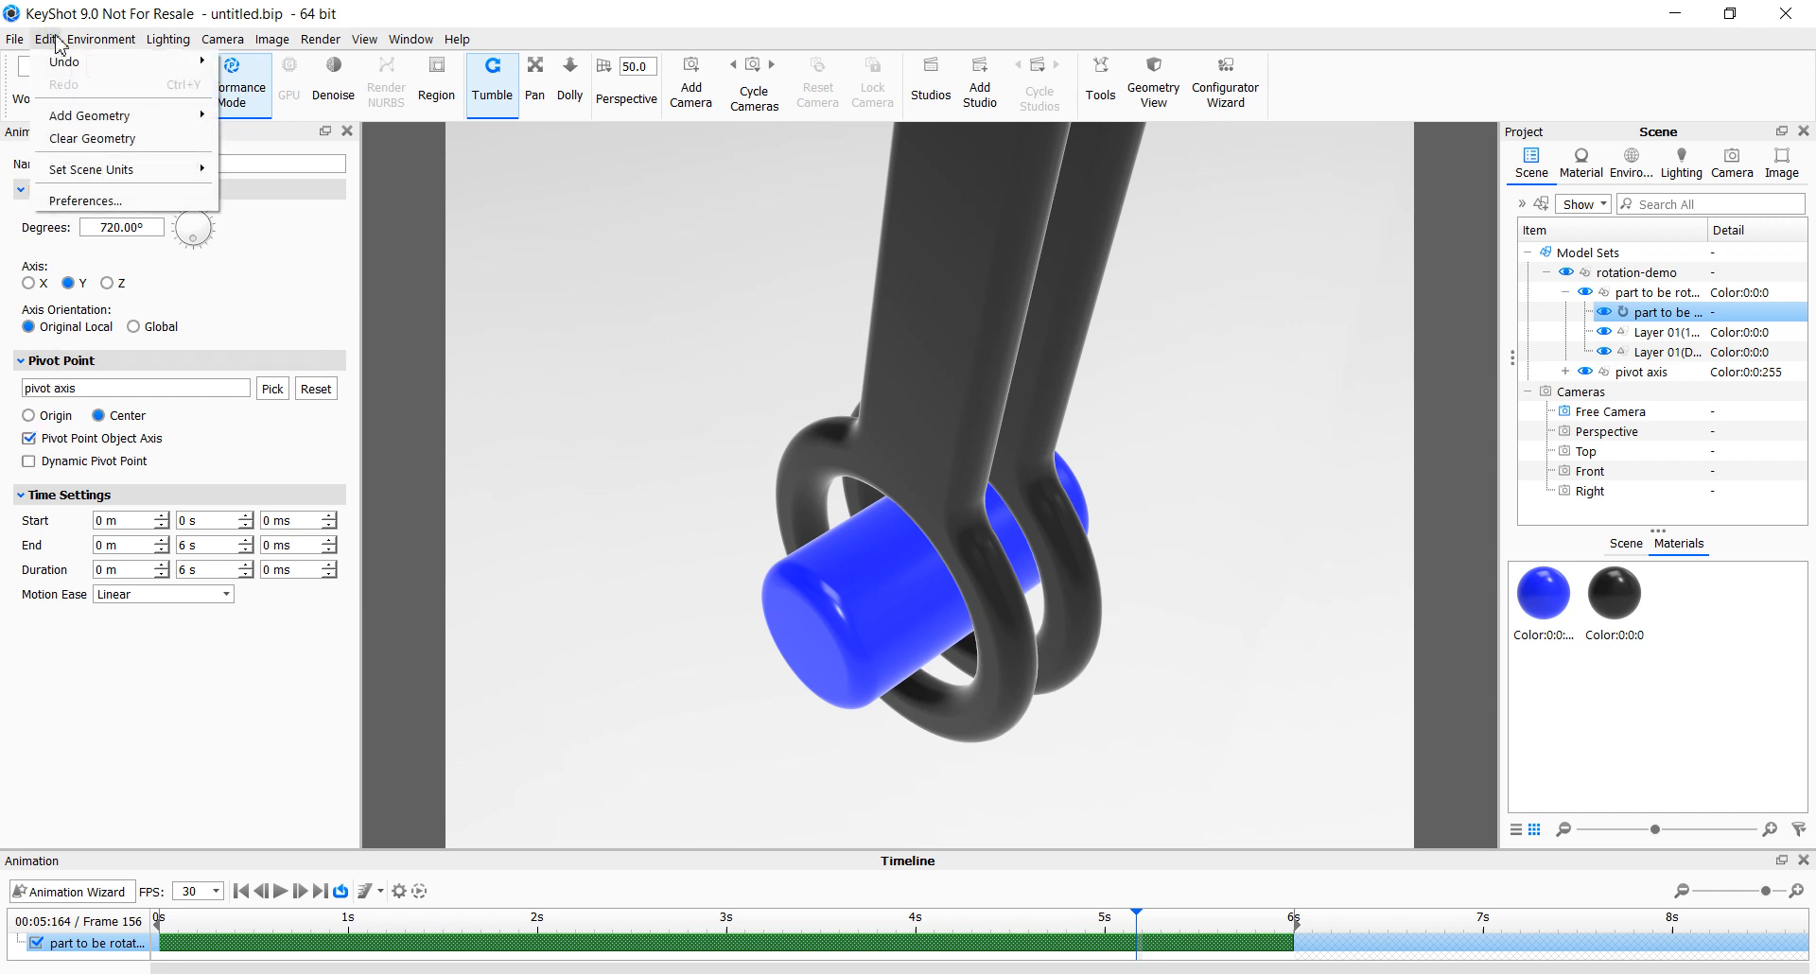
mouse_move(76, 127)
left_click(420, 383)
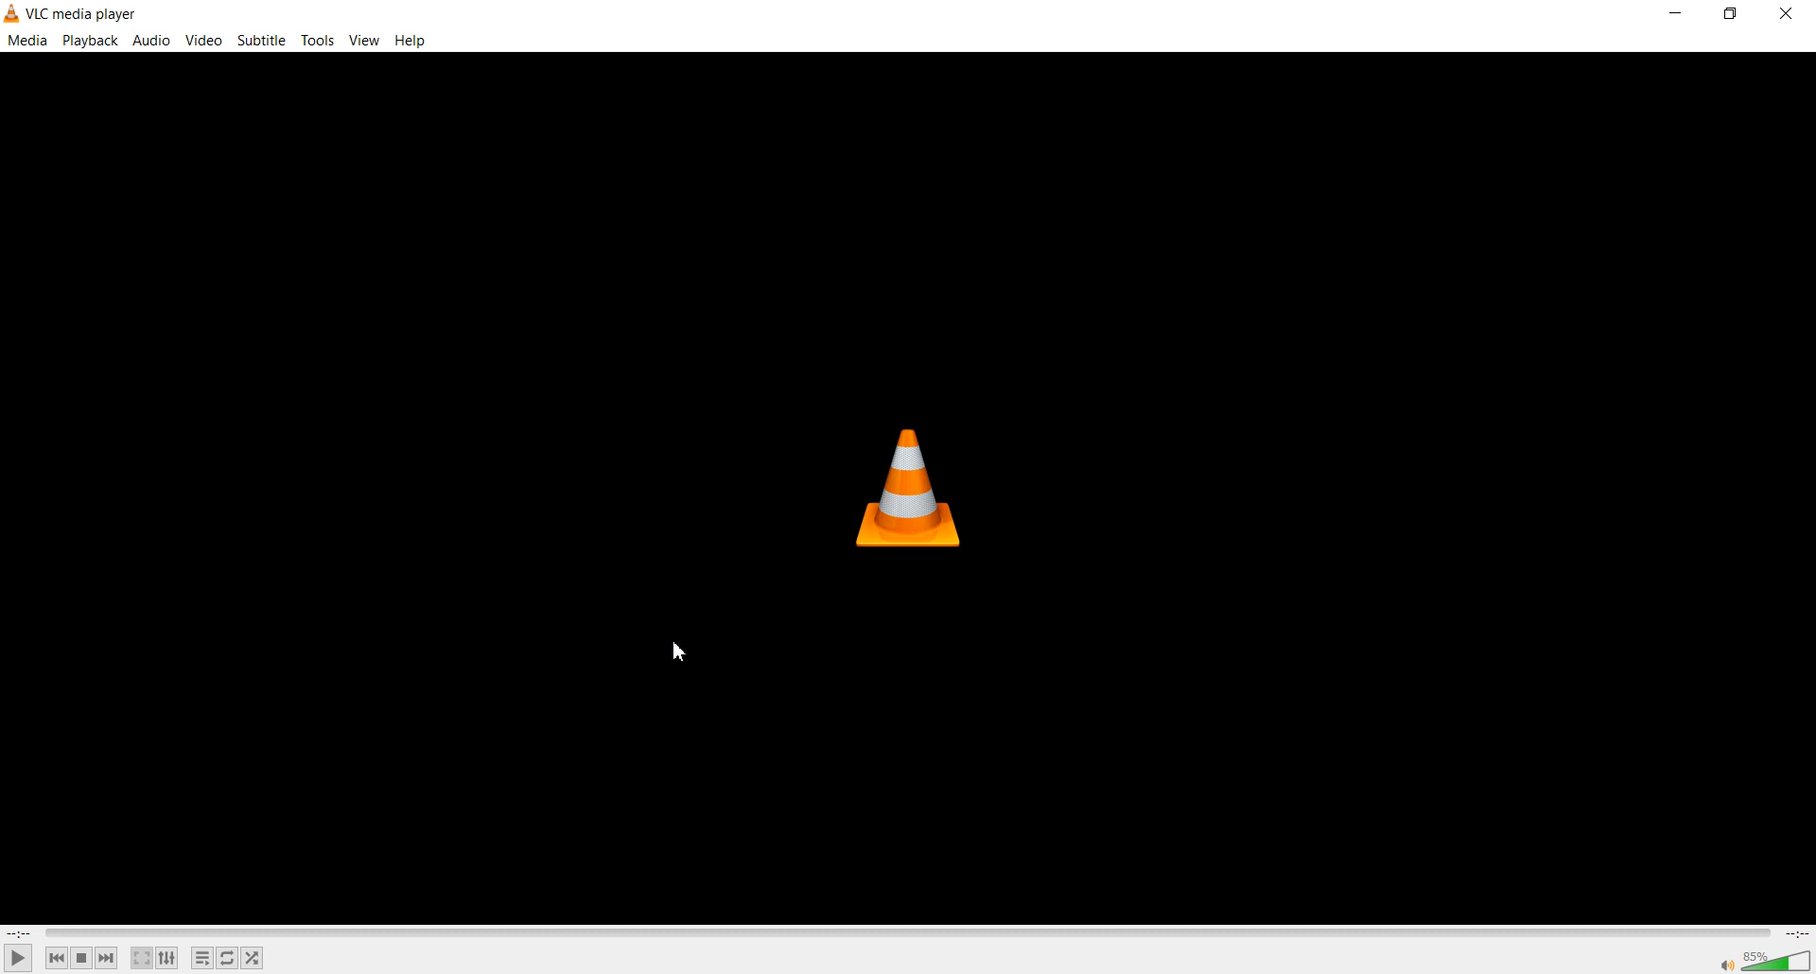
Play the loaded video clip in VLC media player, and switch back to KeyShot when it ends
left_click(17, 958)
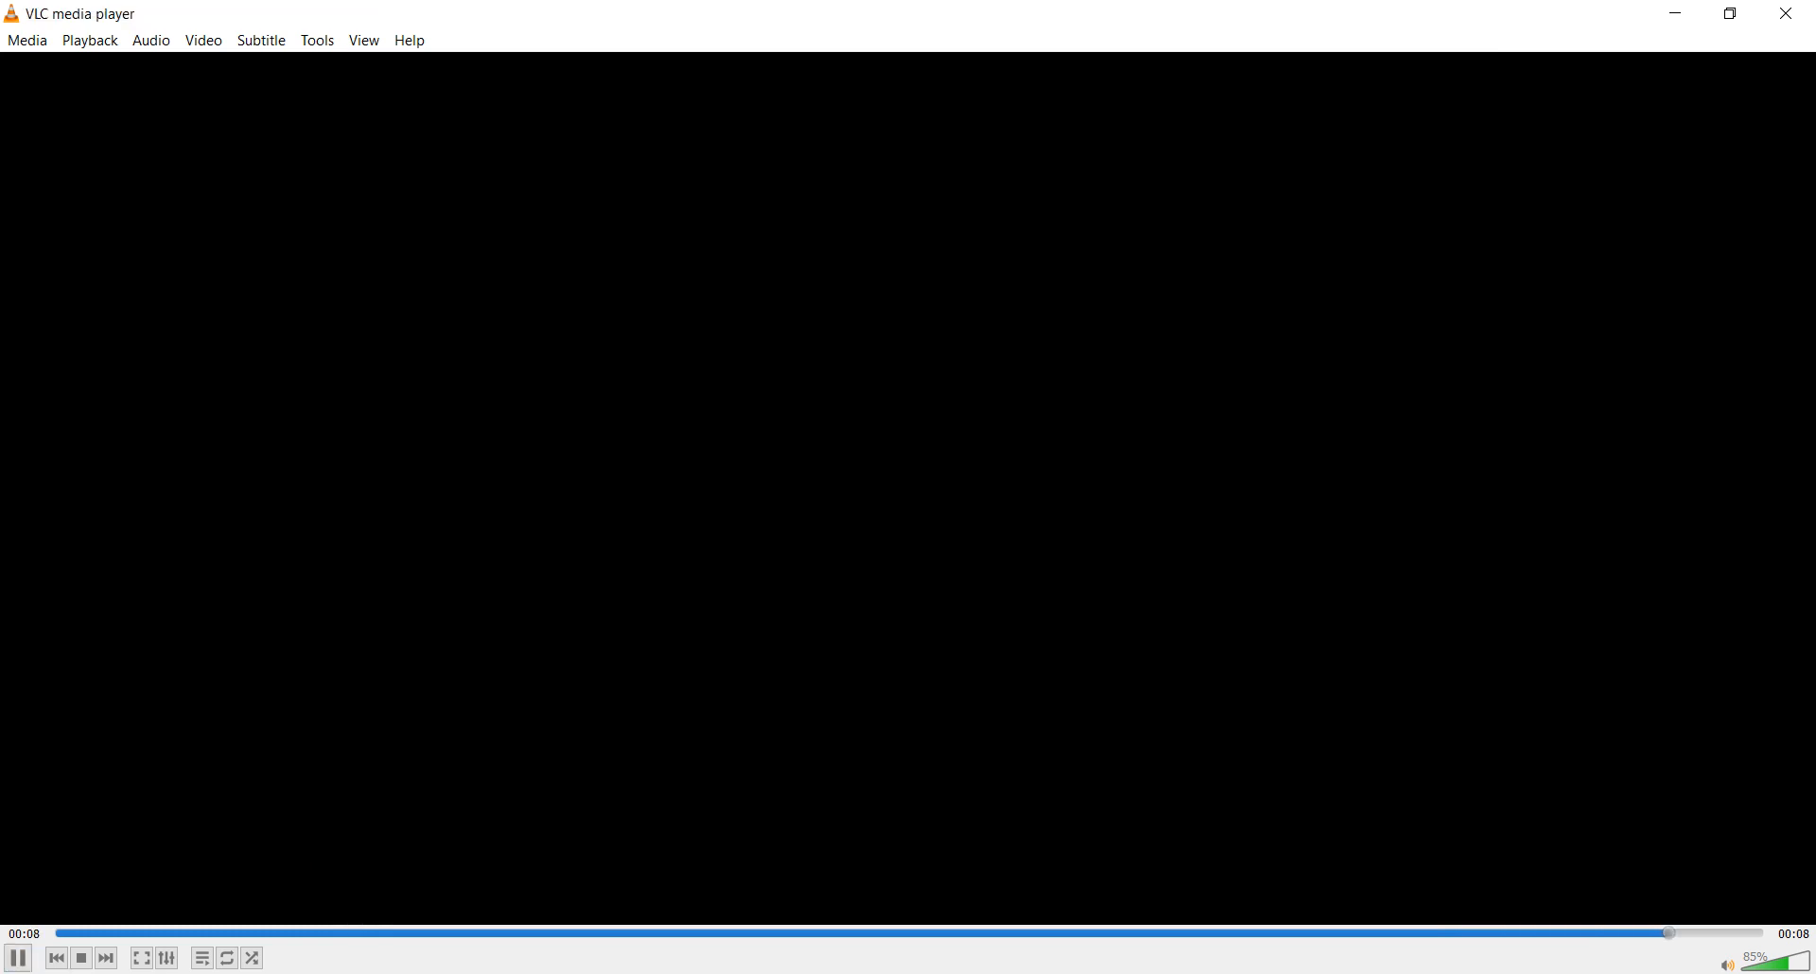
mouse_move(672, 973)
left_click(736, 881)
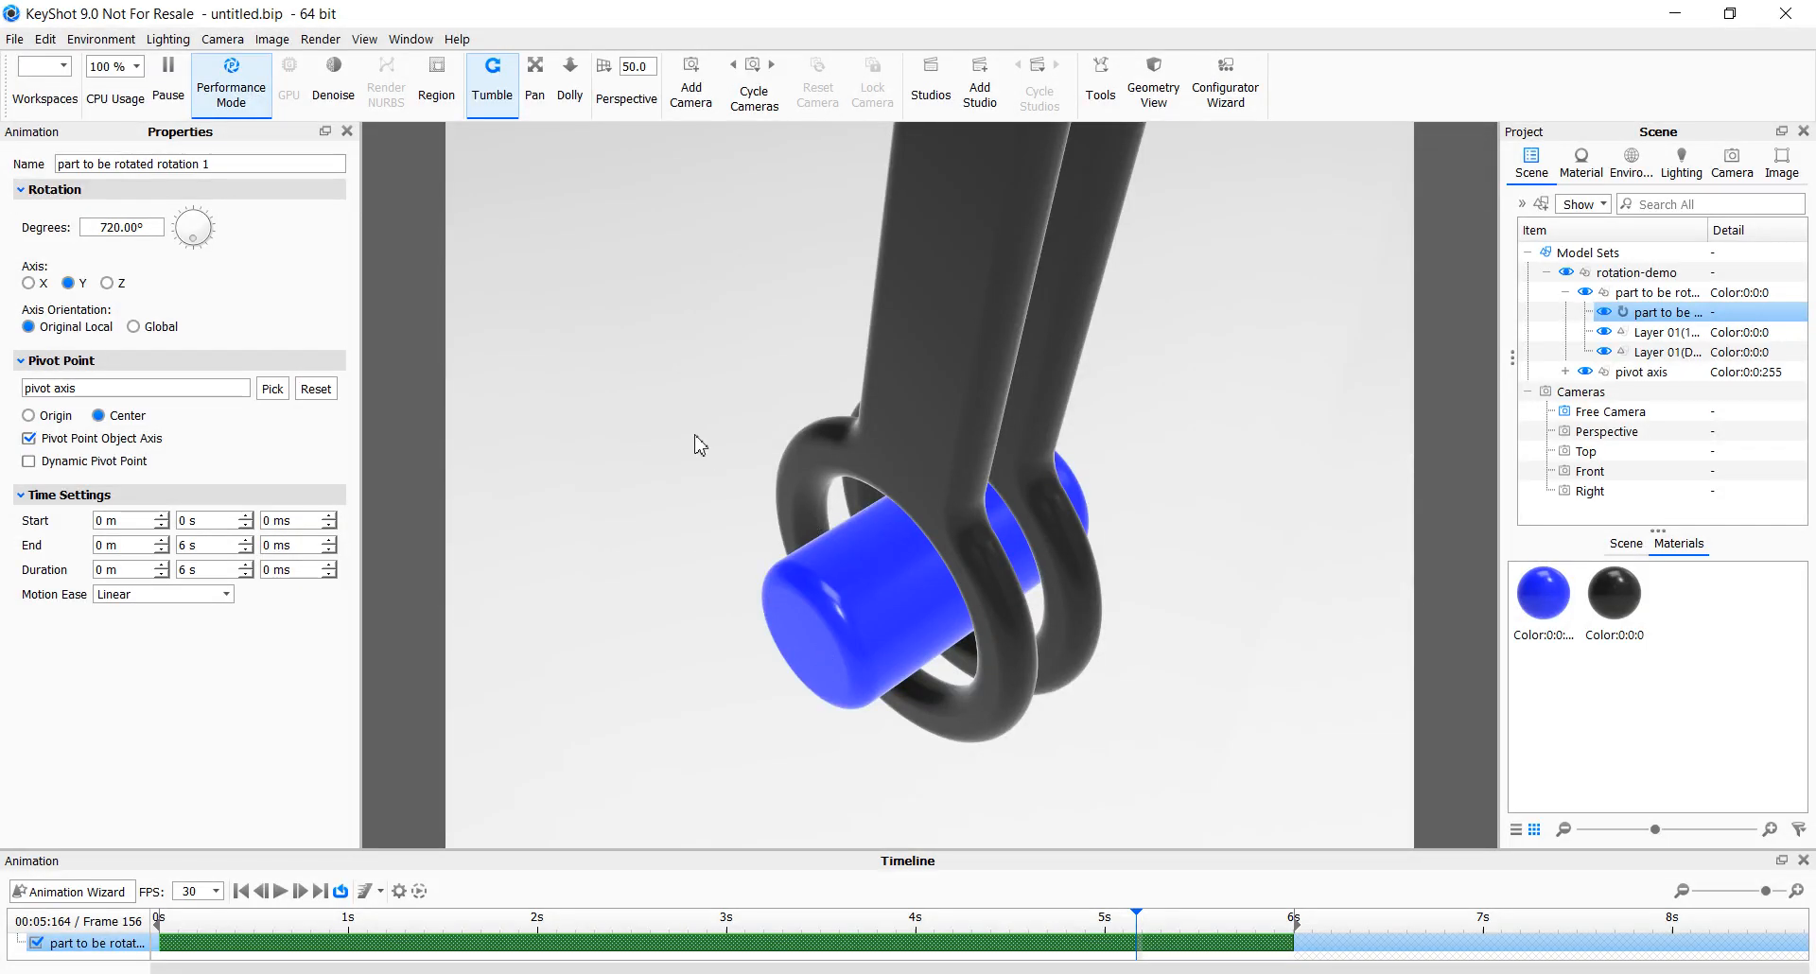
Hide the "pivot axis" group so that only the black arms are shown in the scene
scroll(695, 436, "down", 1)
left_click_drag(668, 444, 970, 490)
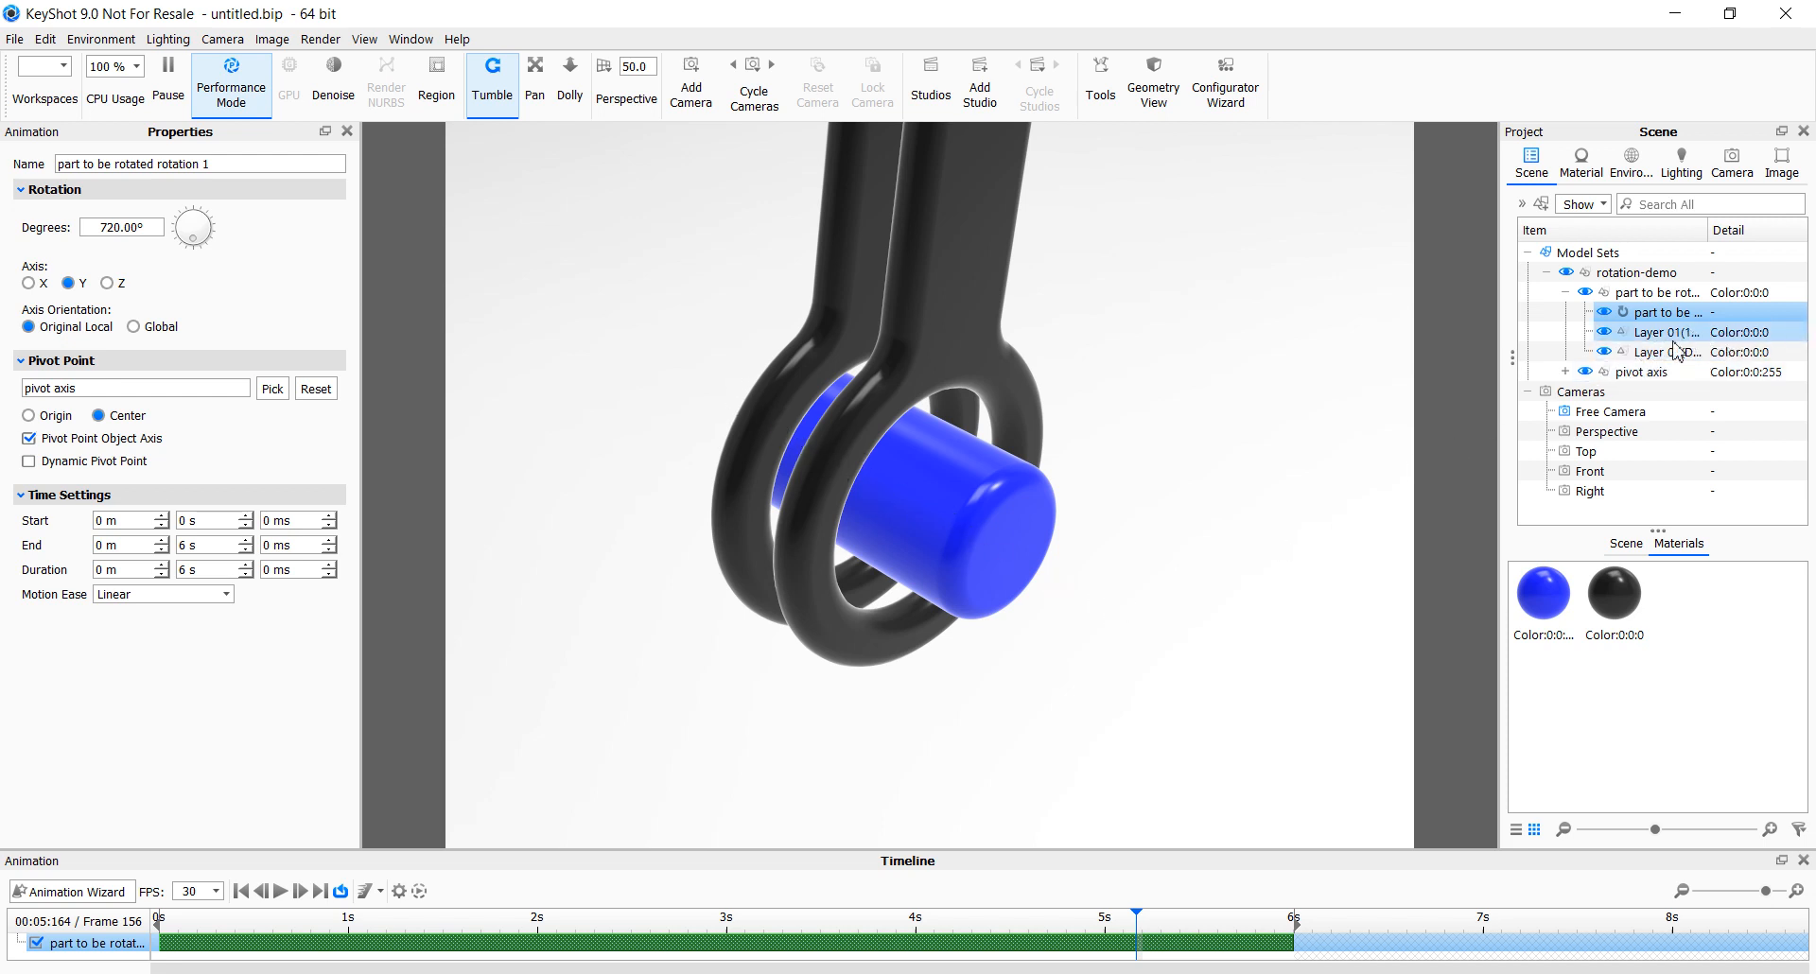
left_click(1653, 376)
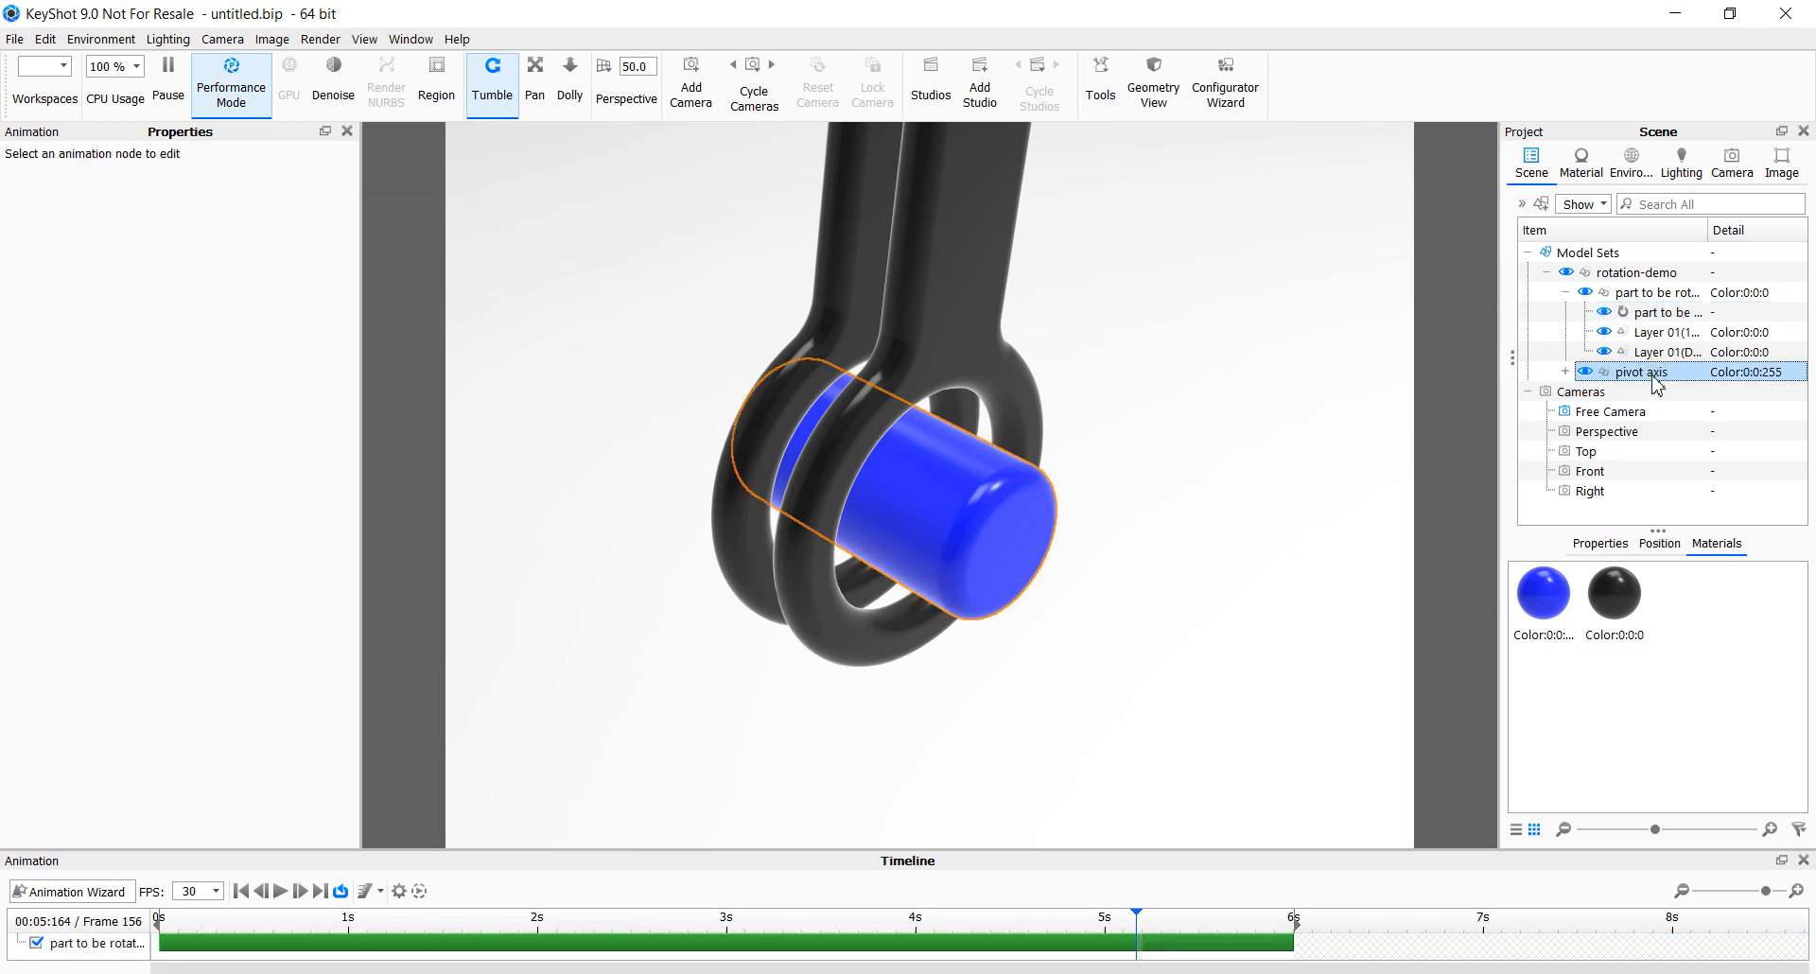
left_click(1585, 372)
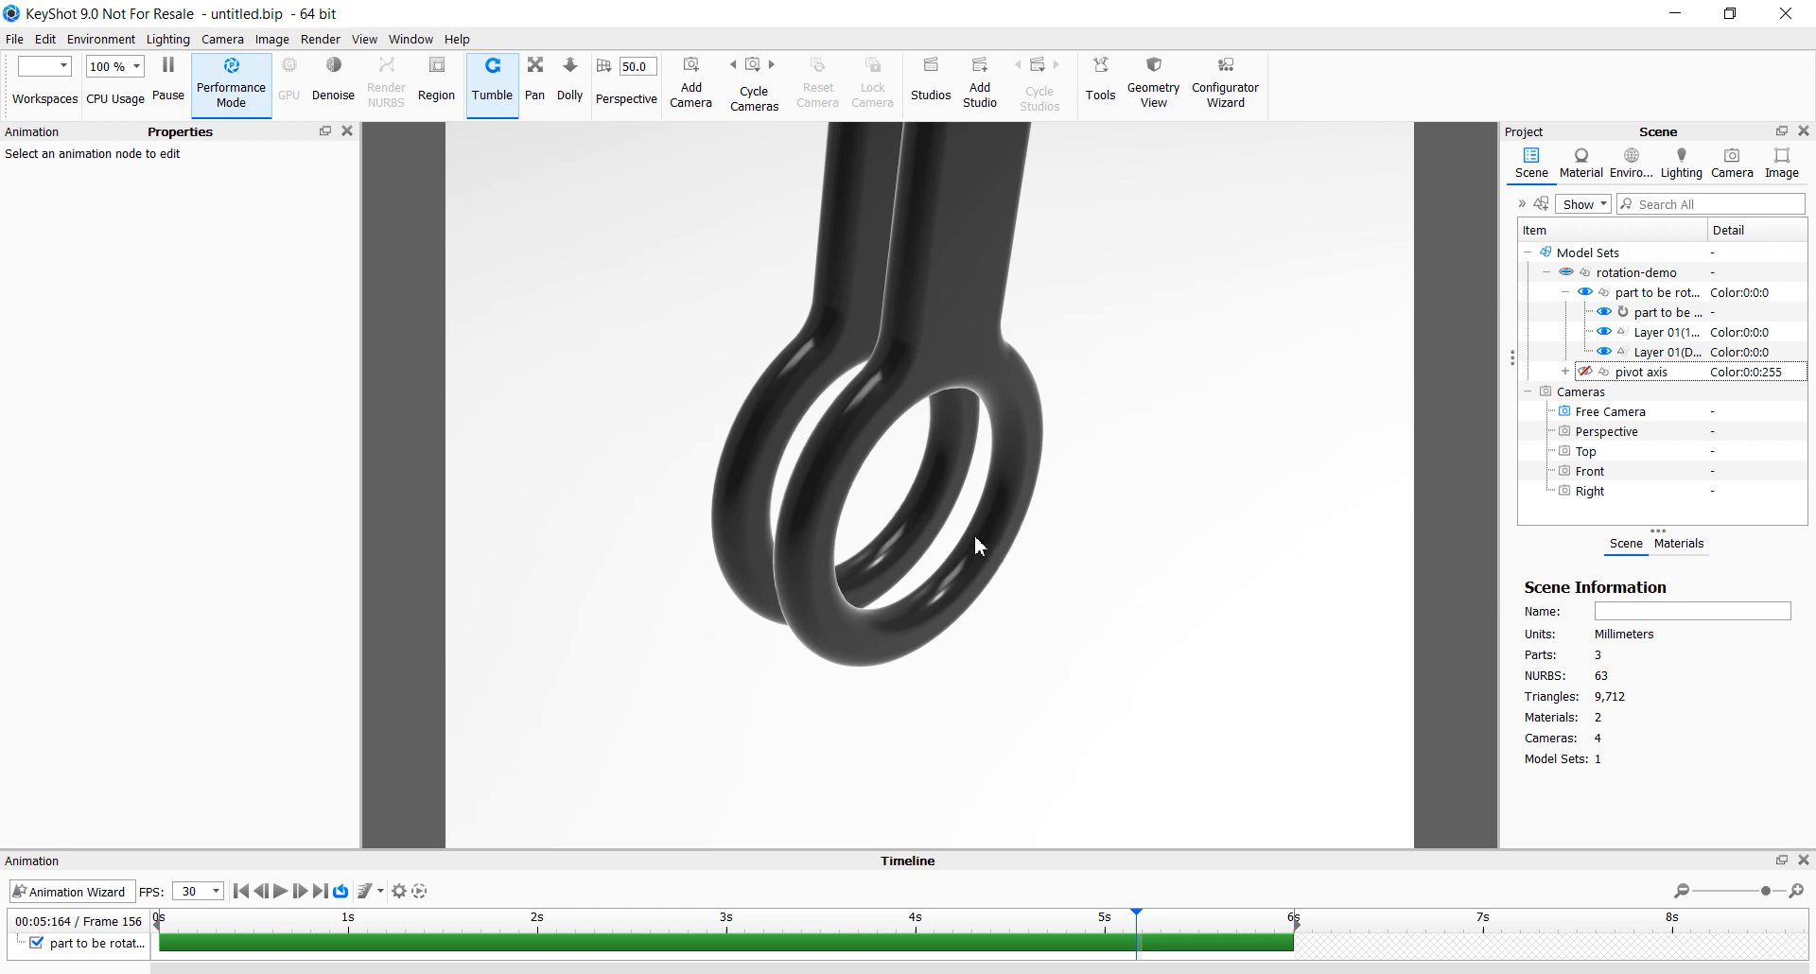
Play the arms' rotation animation without the pivot cylinder, pause it at about 2 s, and frame both arms fully in view
left_click(280, 893)
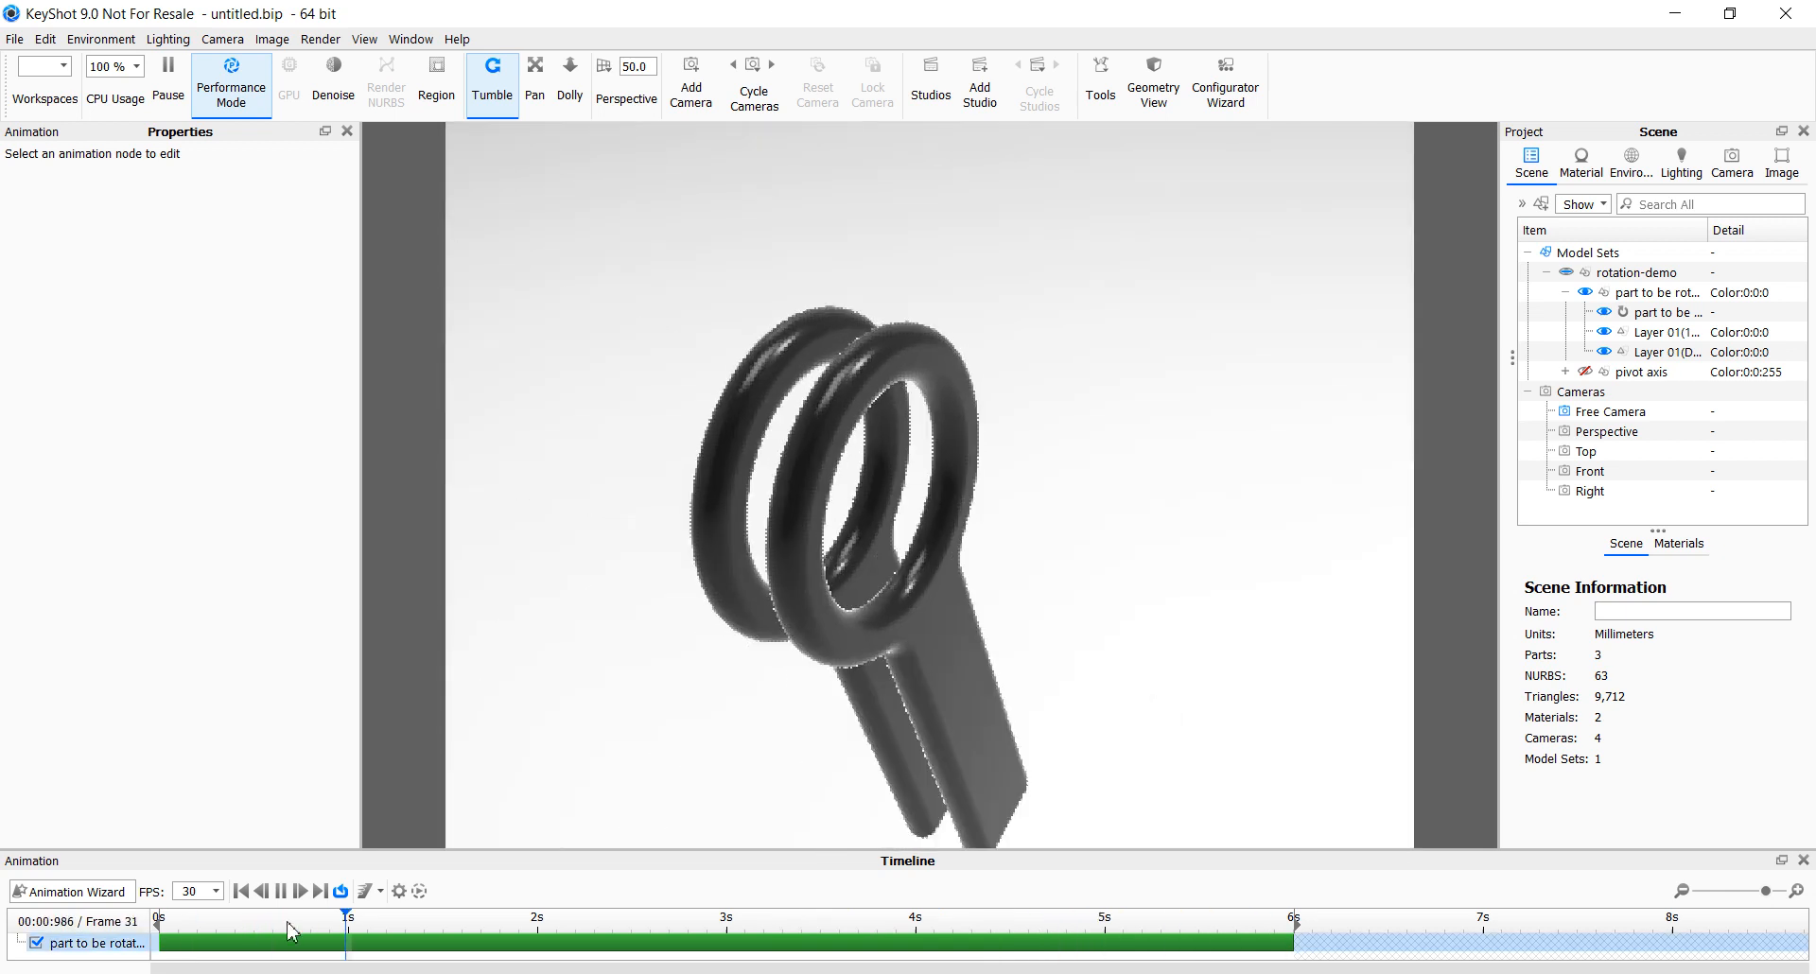
left_click(281, 891)
left_click_drag(1246, 563, 1026, 556)
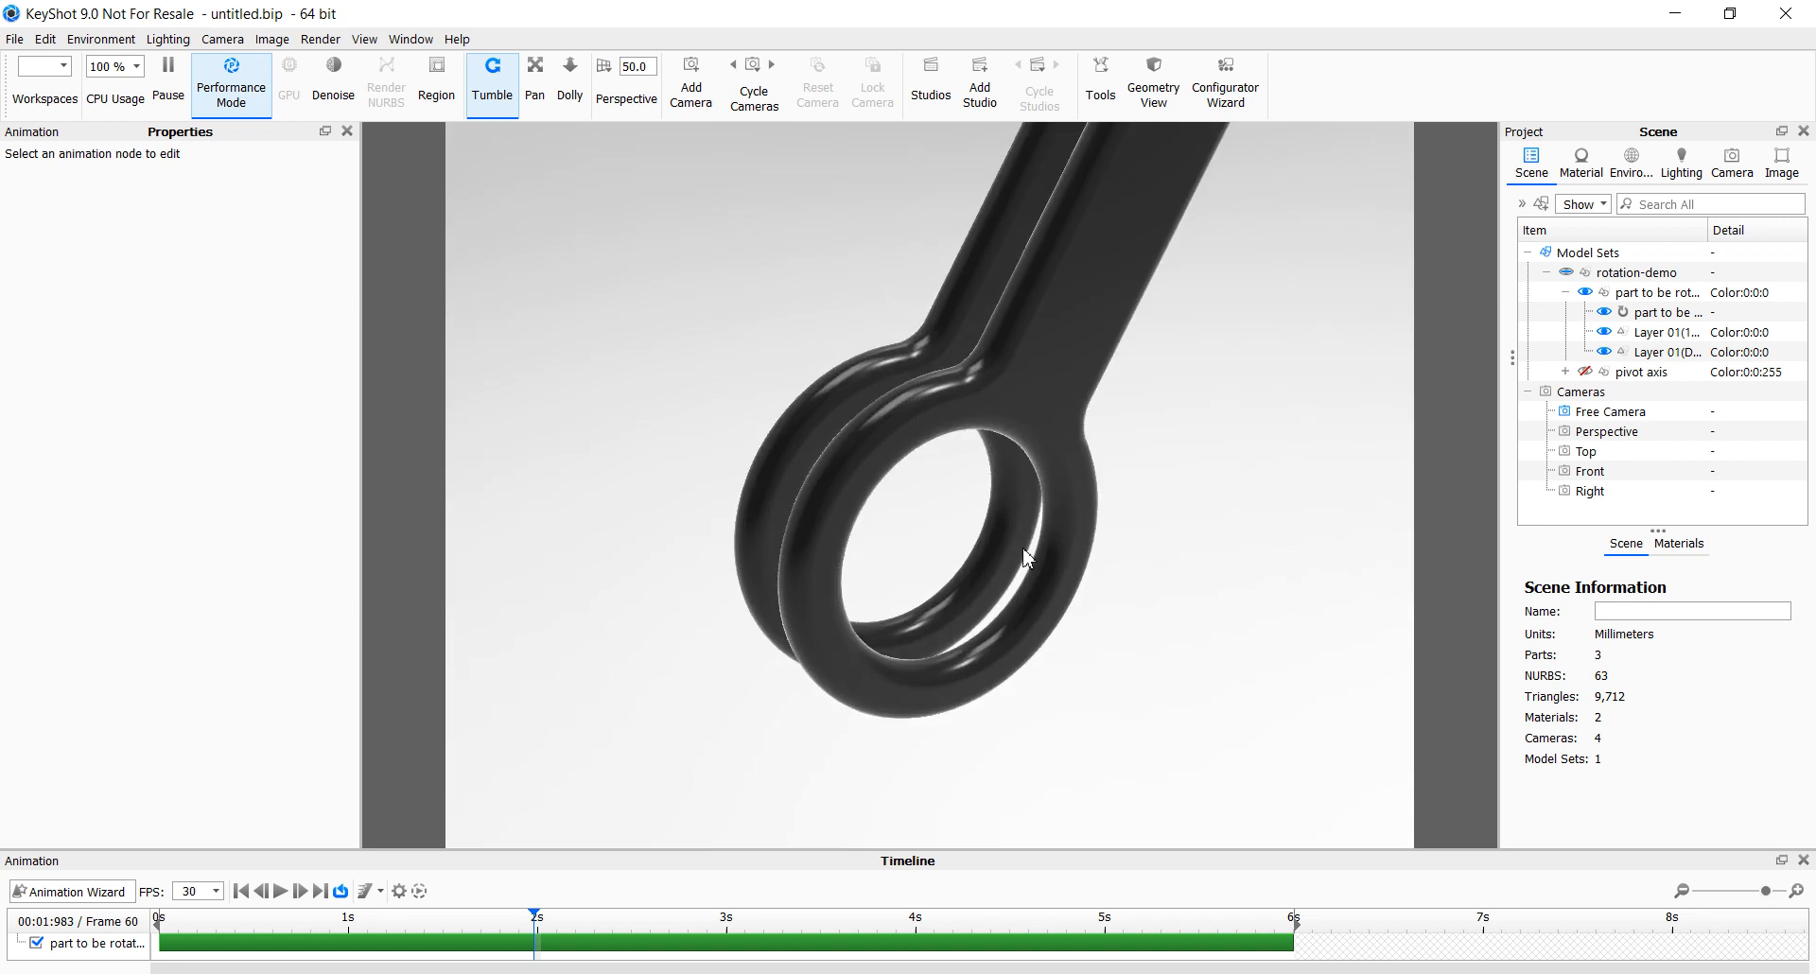
scroll(1123, 442, "down", 2)
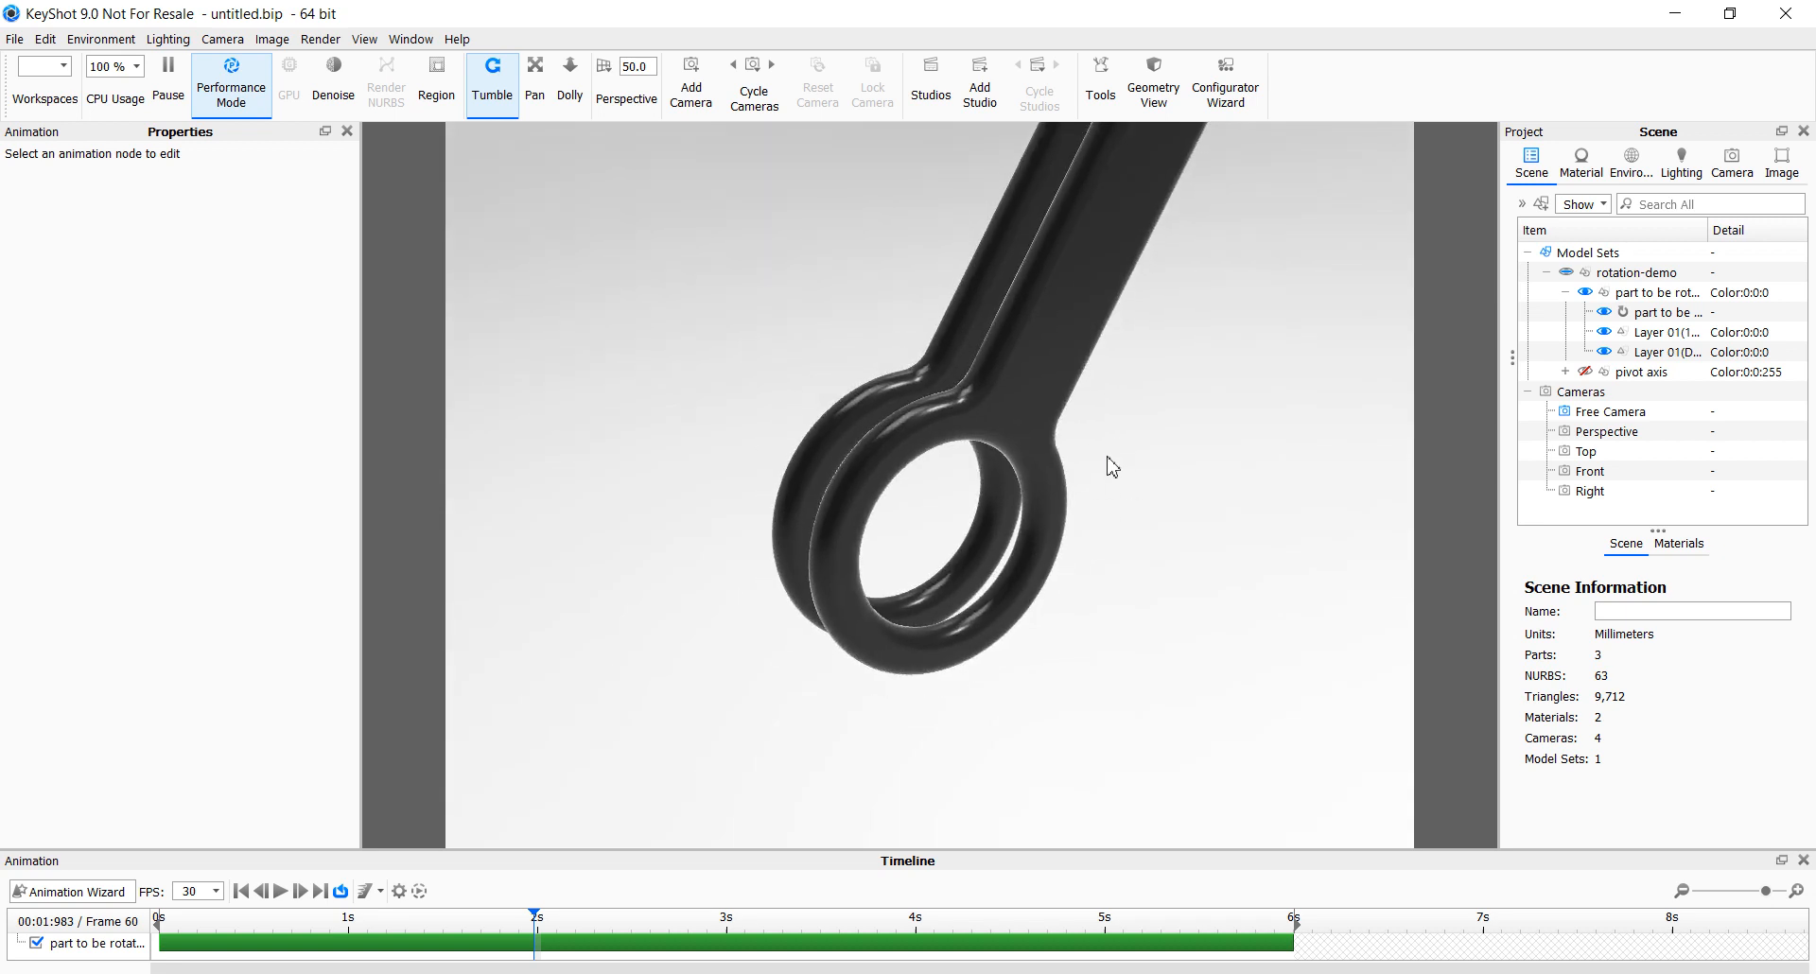
left_click_drag(1107, 459, 1155, 389)
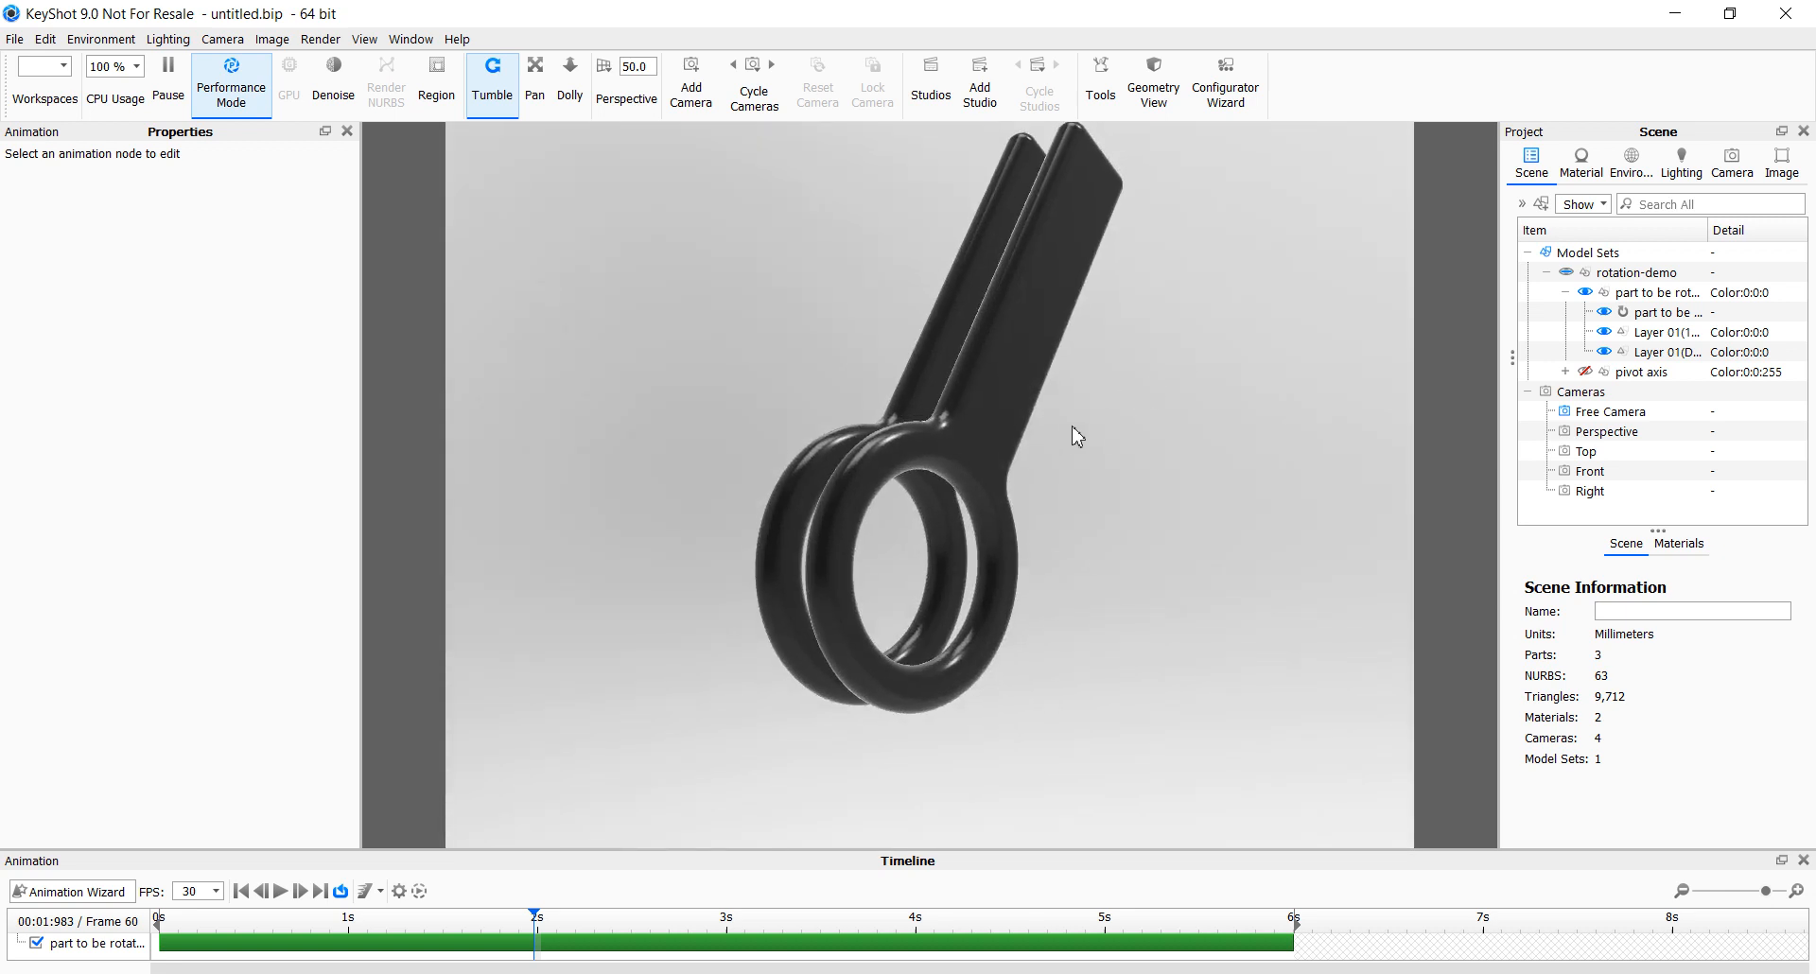
middle_click_drag(1075, 436, 1031, 494)
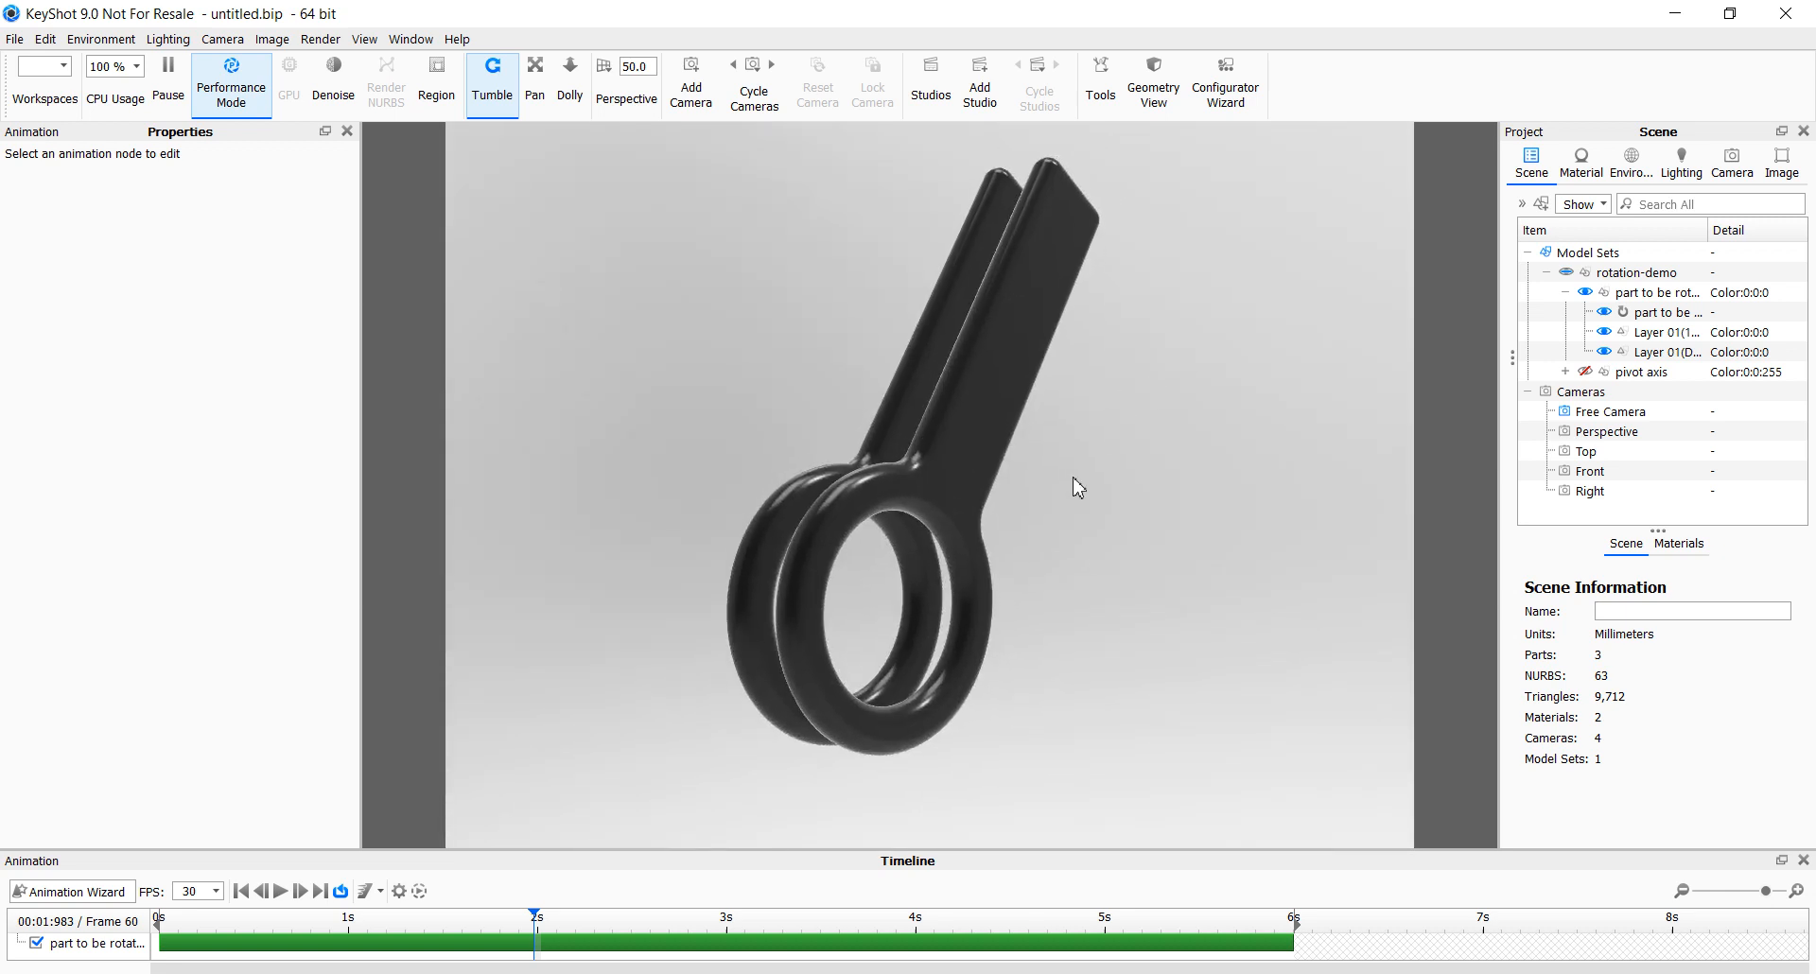